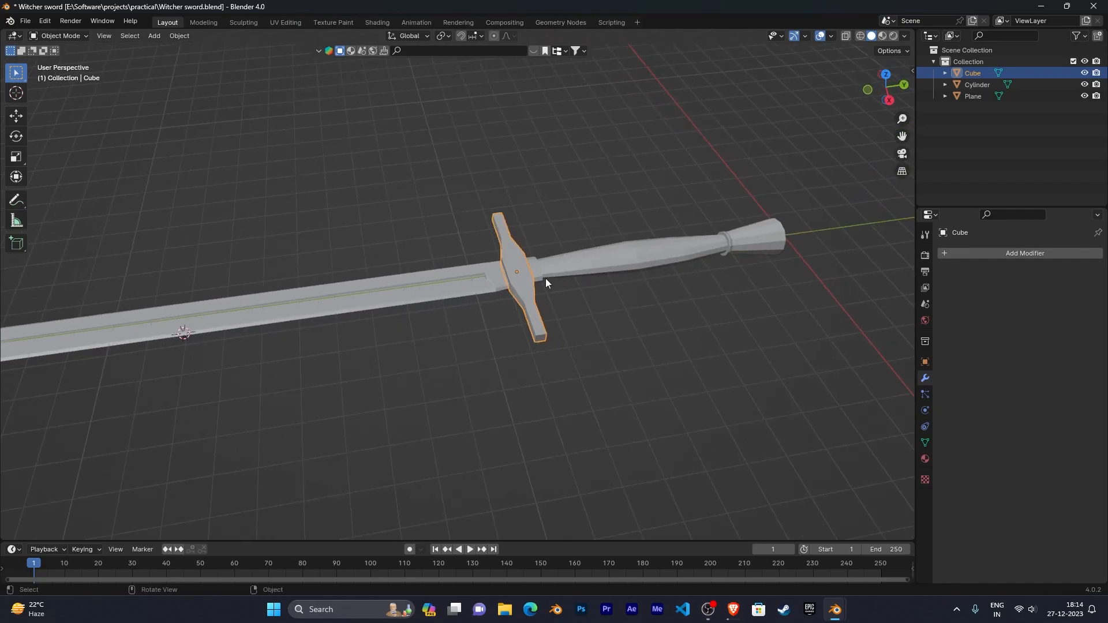
middle_click_drag(541, 338, 545, 303)
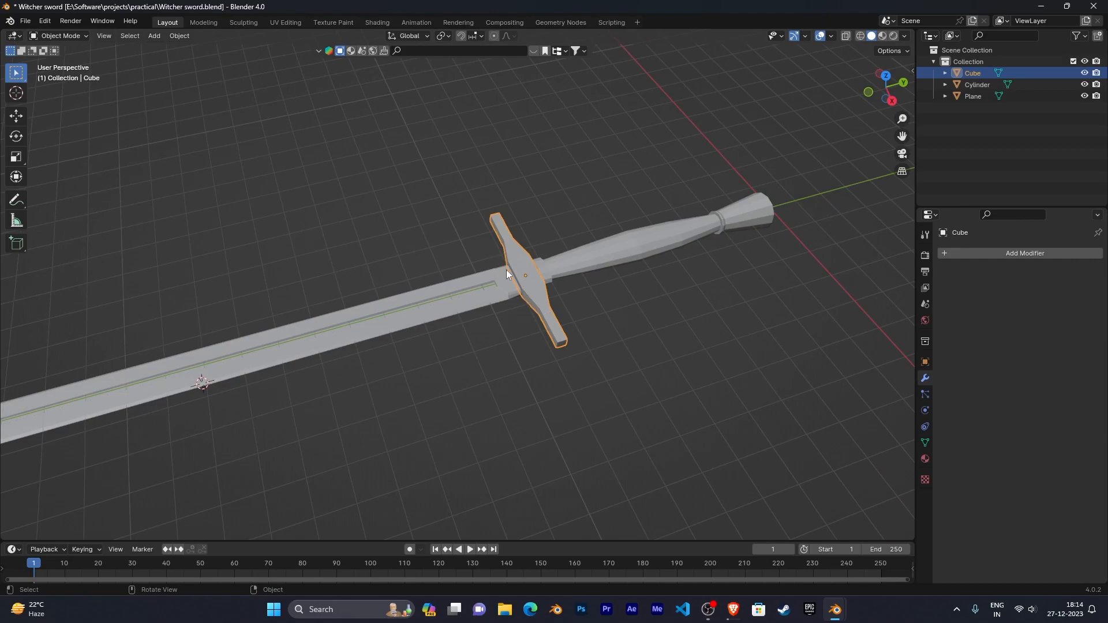
scroll(534, 343, "down", 4)
middle_click_drag(533, 343, 554, 351)
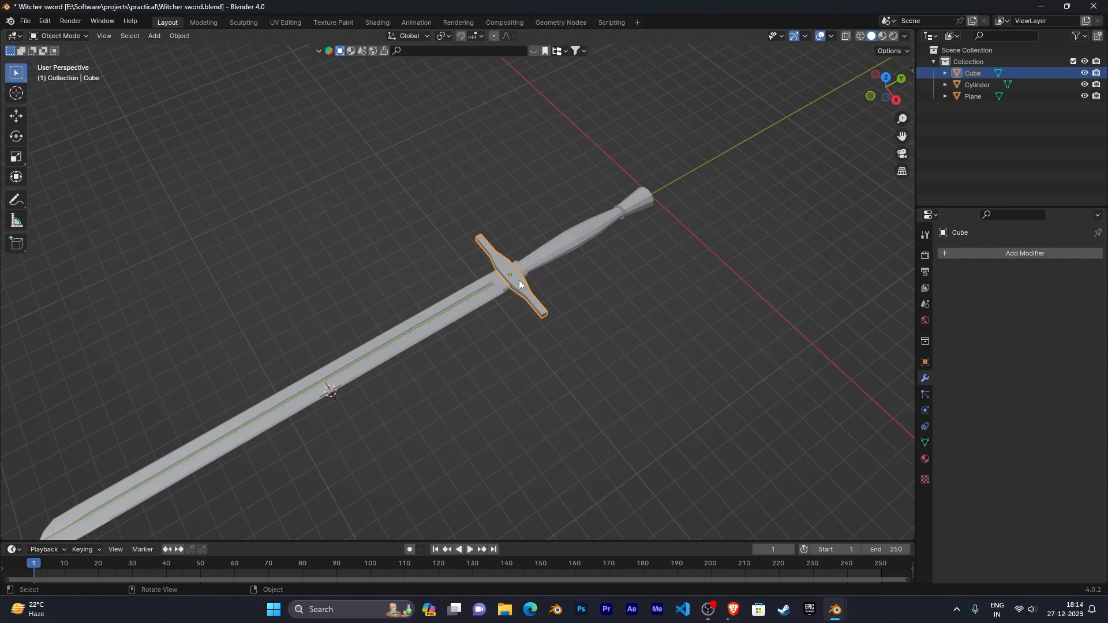
mouse_move(556, 299)
middle_mouse_down()
mouse_move(561, 310)
mouse_move(540, 307)
middle_mouse_up()
scroll(533, 309, "up", 3)
middle_click_drag(625, 299, 600, 327)
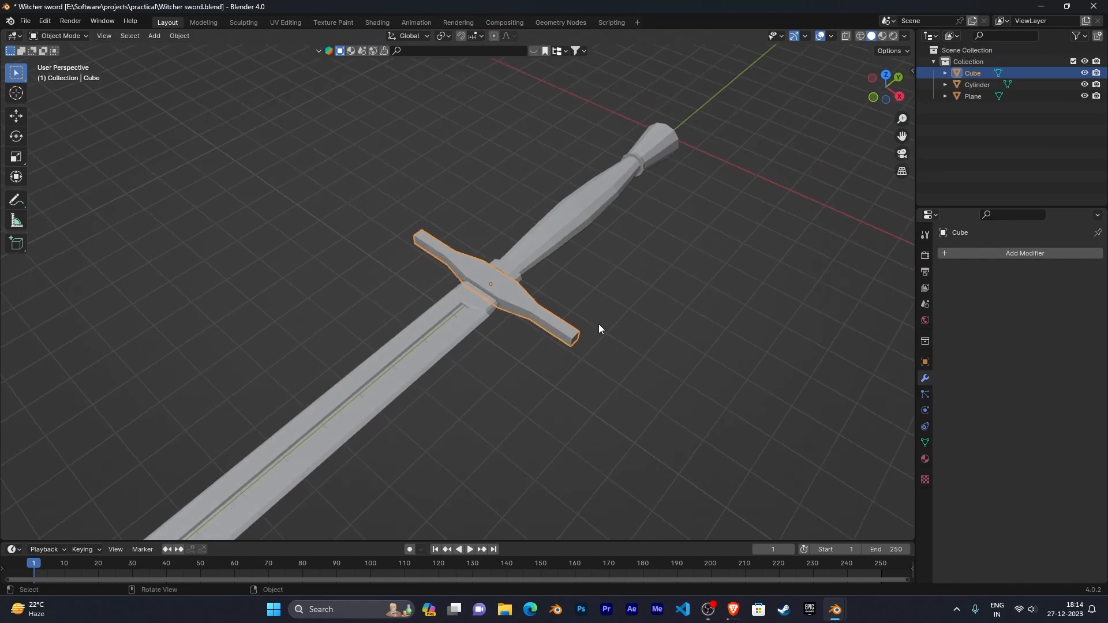
scroll(599, 325, "down", 1)
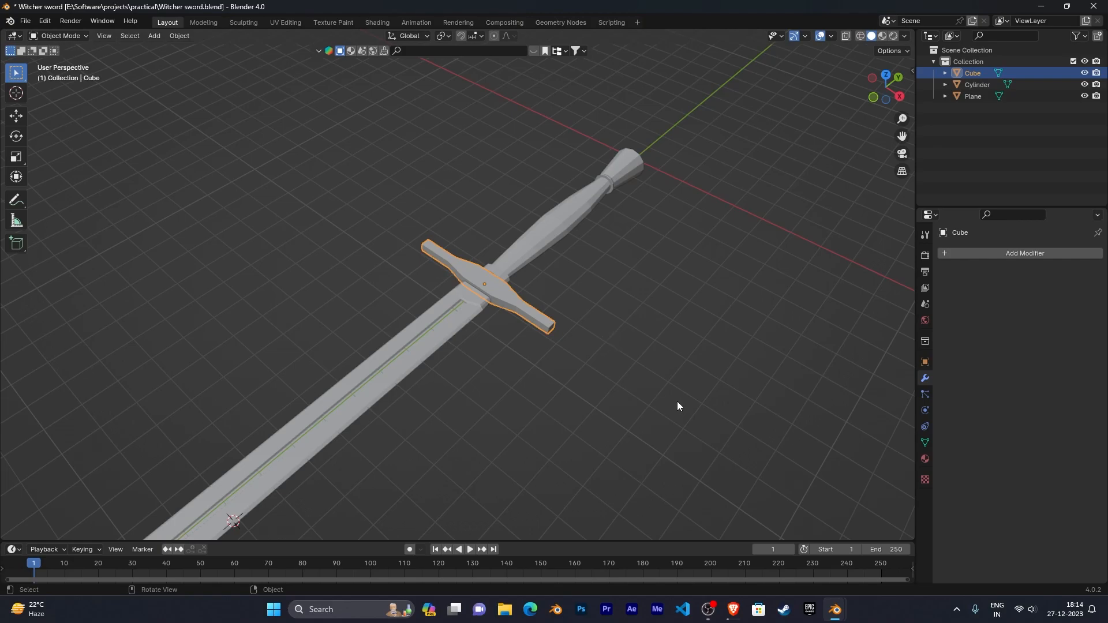
Step: Switch to the other Blender window holding the unsaved default cube scene
mouse_move(835, 610)
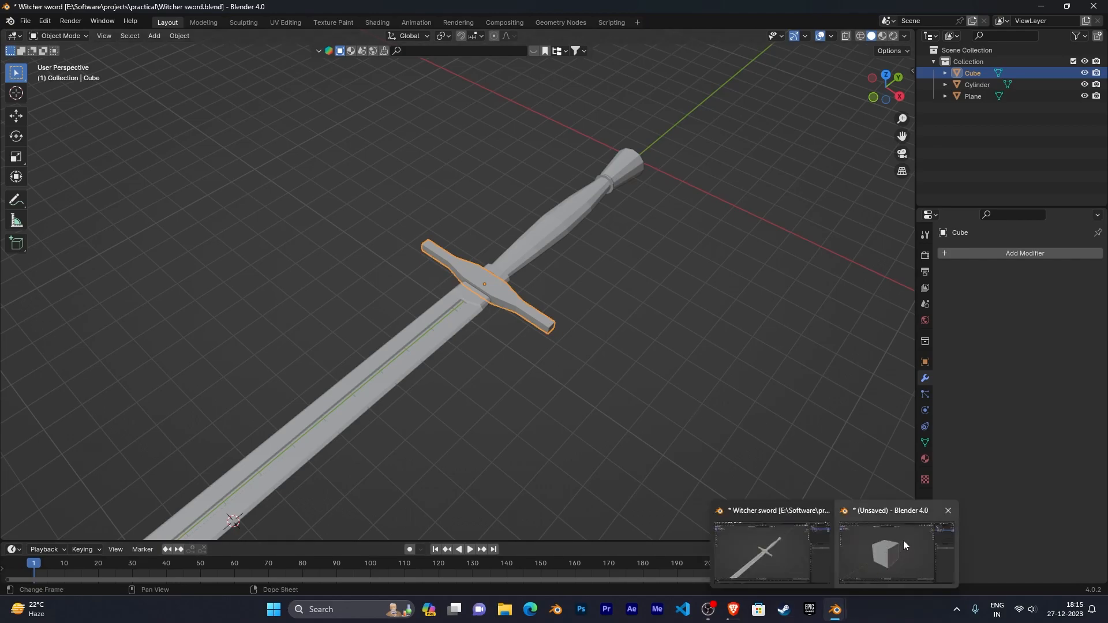
left_click(902, 583)
mouse_move(590, 369)
middle_mouse_down()
mouse_move(622, 364)
mouse_move(594, 368)
middle_mouse_up()
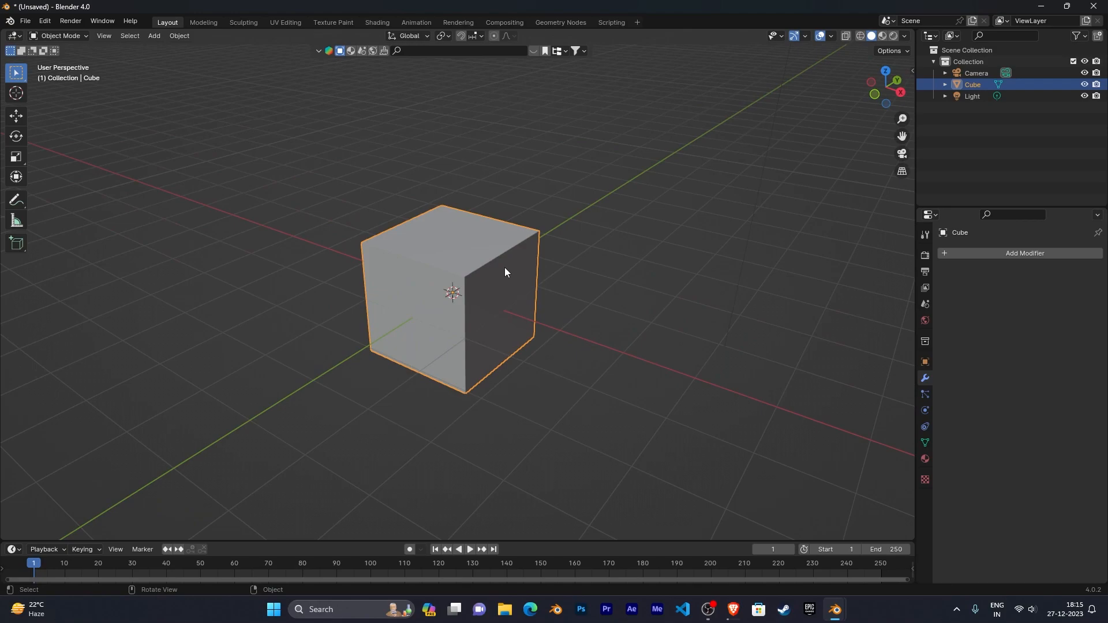
scroll(535, 301, "down", 4)
middle_click_drag(535, 301, 673, 302)
left_click(982, 253)
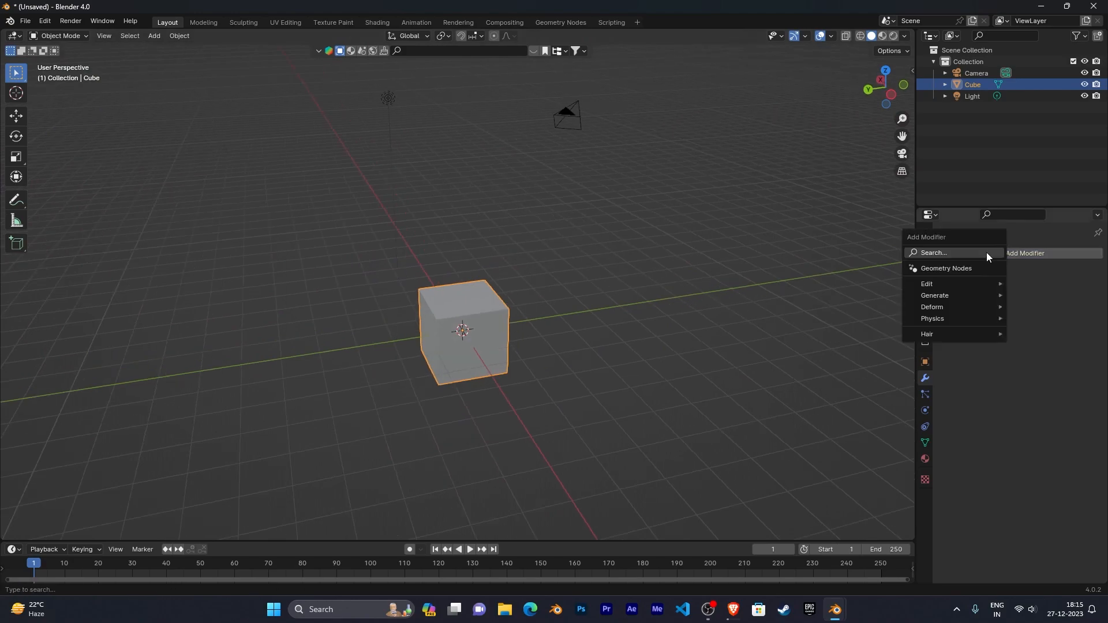
left_click(944, 255)
left_click(775, 263)
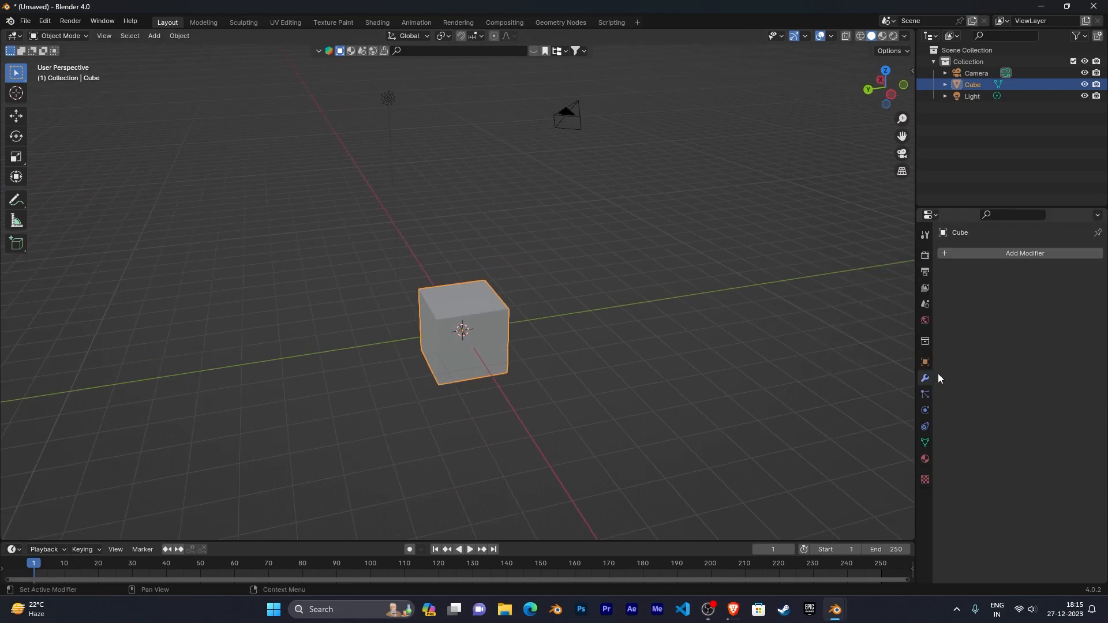
left_click(985, 255)
left_click(1026, 255)
Step: Add a Subdivision Surface modifier to the default cube
left_click(1018, 254)
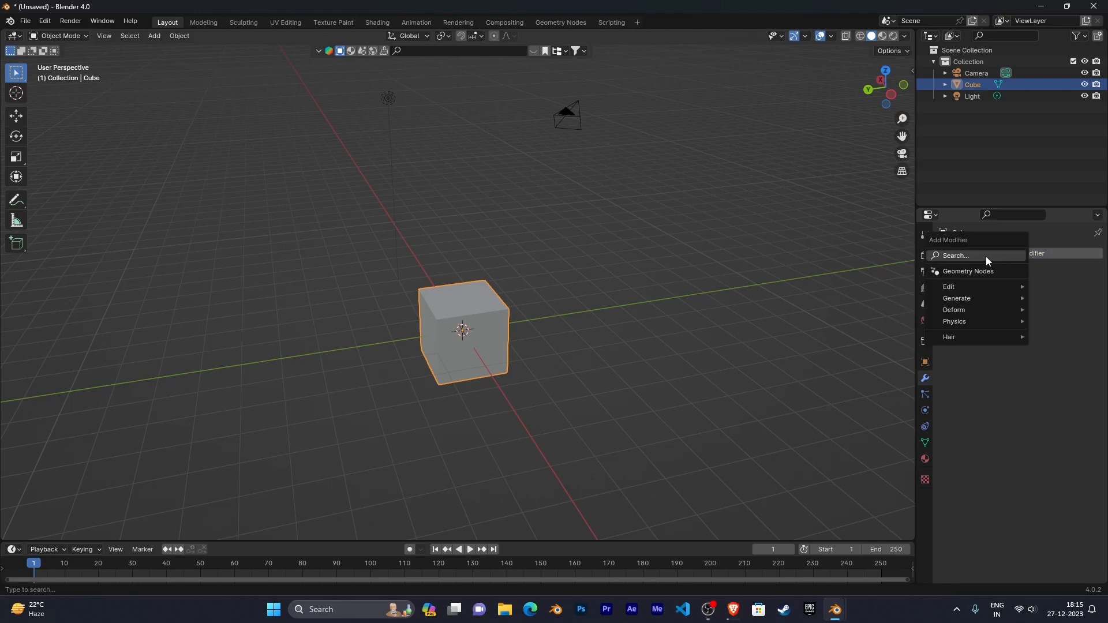
left_click(968, 255)
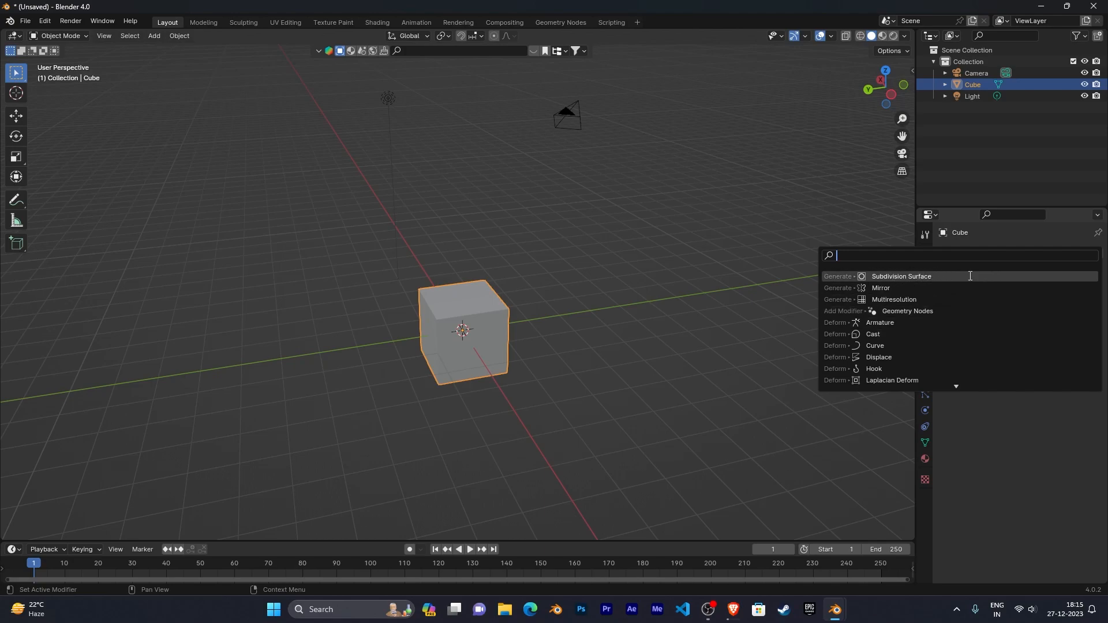
left_click(937, 275)
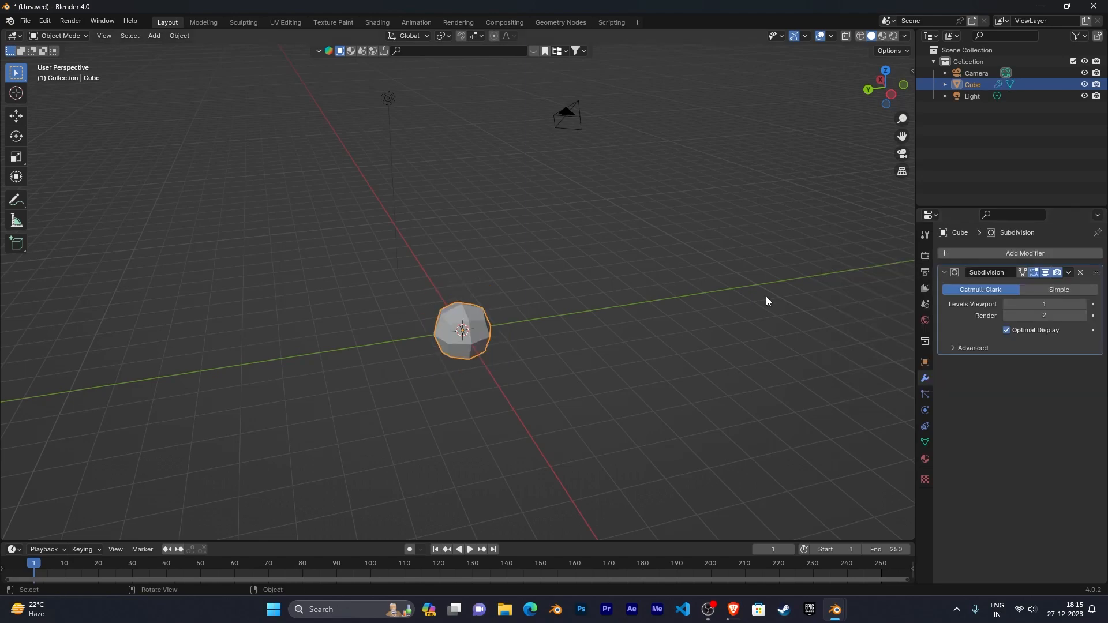
Step: Set the cube's Subdivision viewport level to 3
middle_click_drag(606, 344, 605, 361)
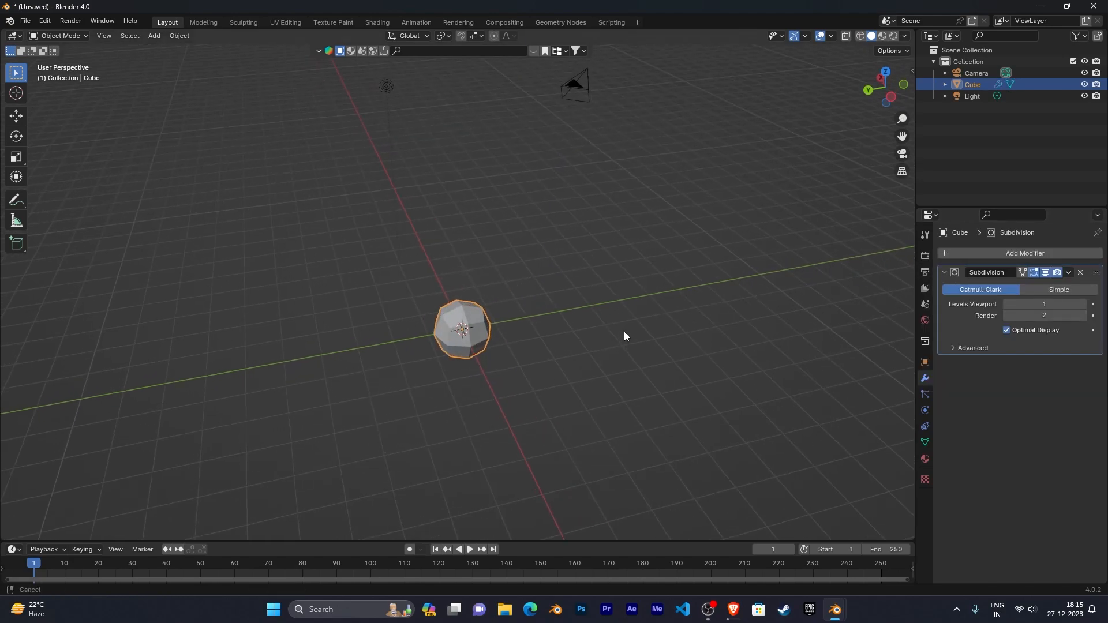
scroll(625, 331, "up", 5)
middle_click_drag(687, 294, 799, 308)
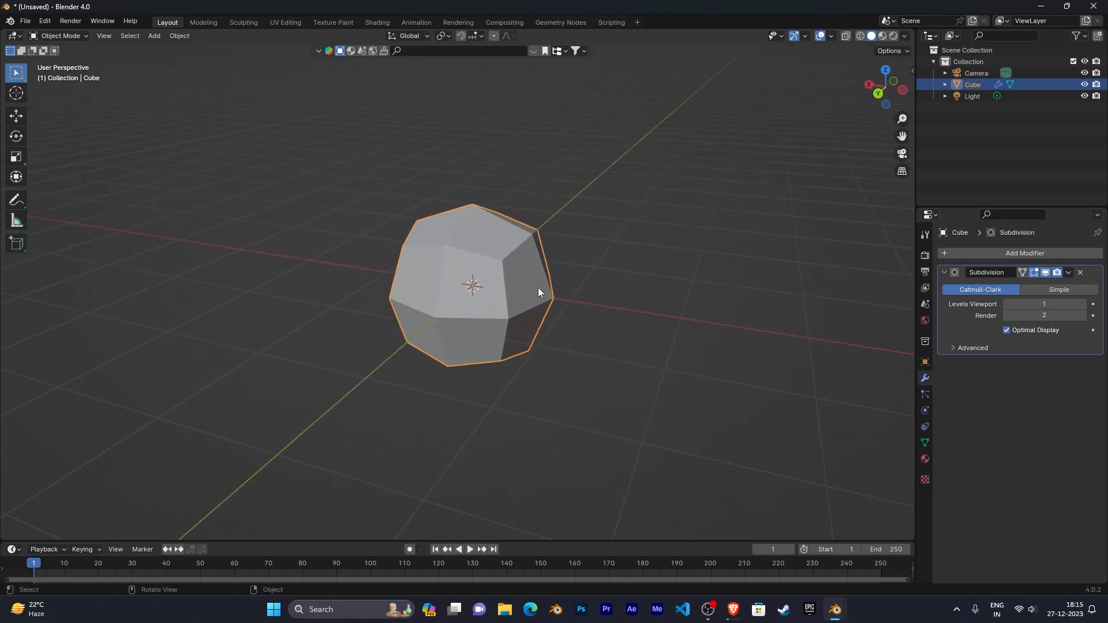
middle_click_drag(582, 328, 644, 327)
scroll(625, 321, "down", 4)
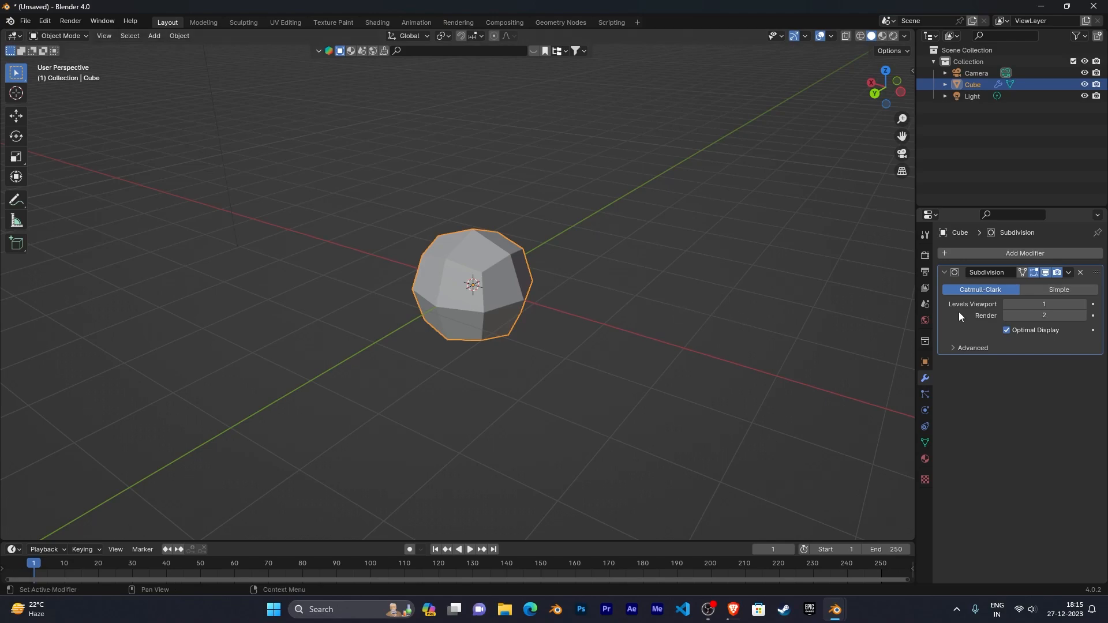
middle_click_drag(796, 274, 650, 271)
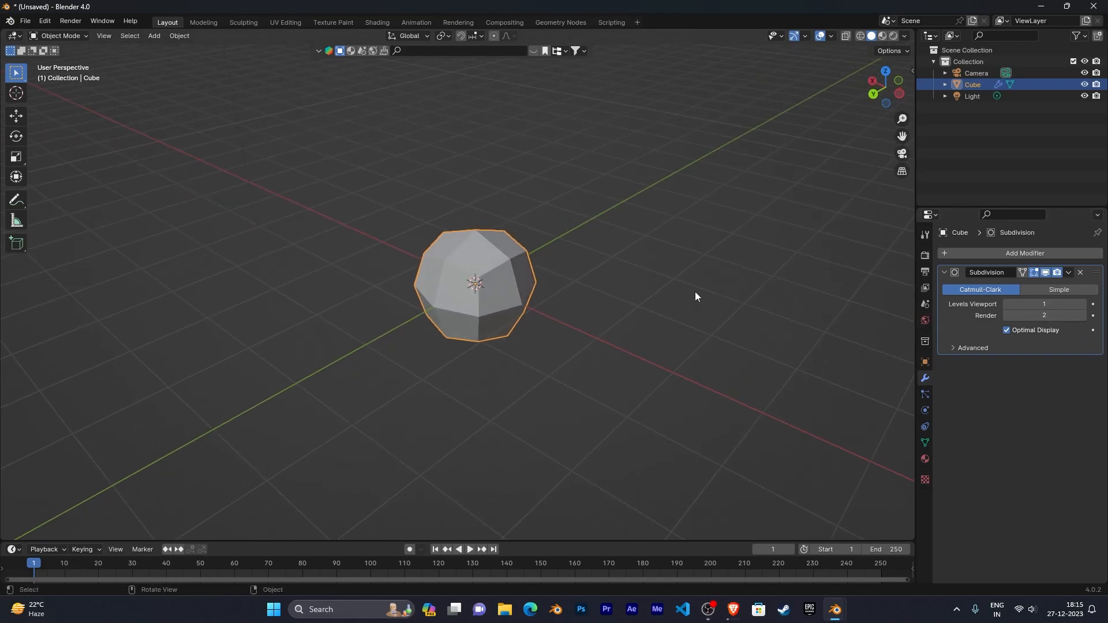
left_click(1082, 305)
left_click(1082, 305)
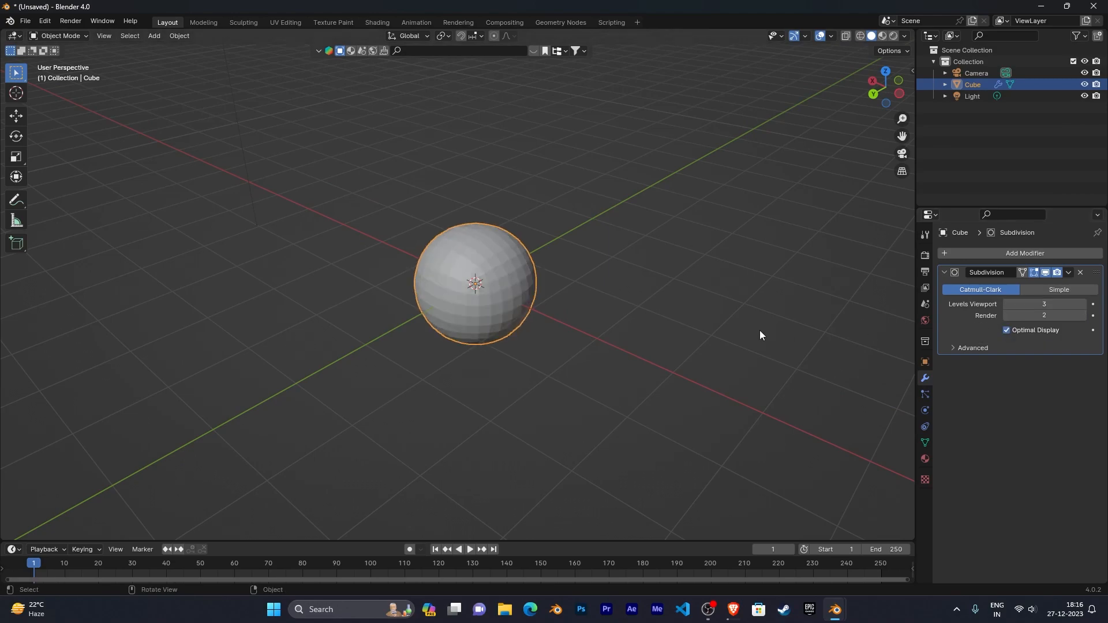
Step: Raise the cube's Subdivision viewport level to 6 for a smooth sphere
scroll(741, 331, "up", 3)
middle_click_drag(739, 331, 600, 324)
scroll(743, 320, "up", 2)
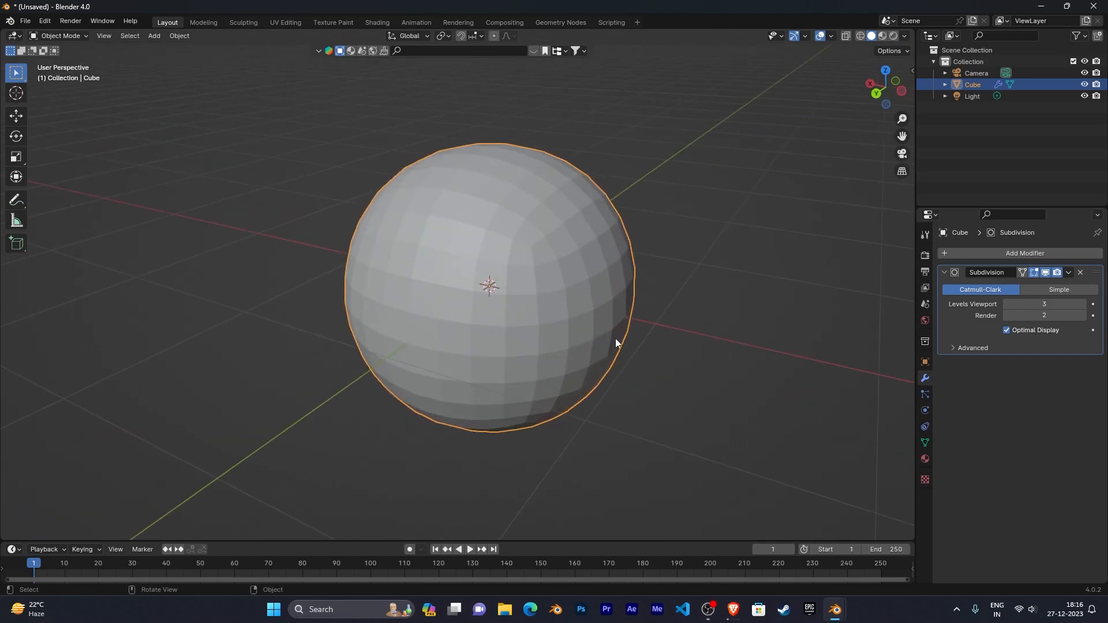
left_click(1082, 305)
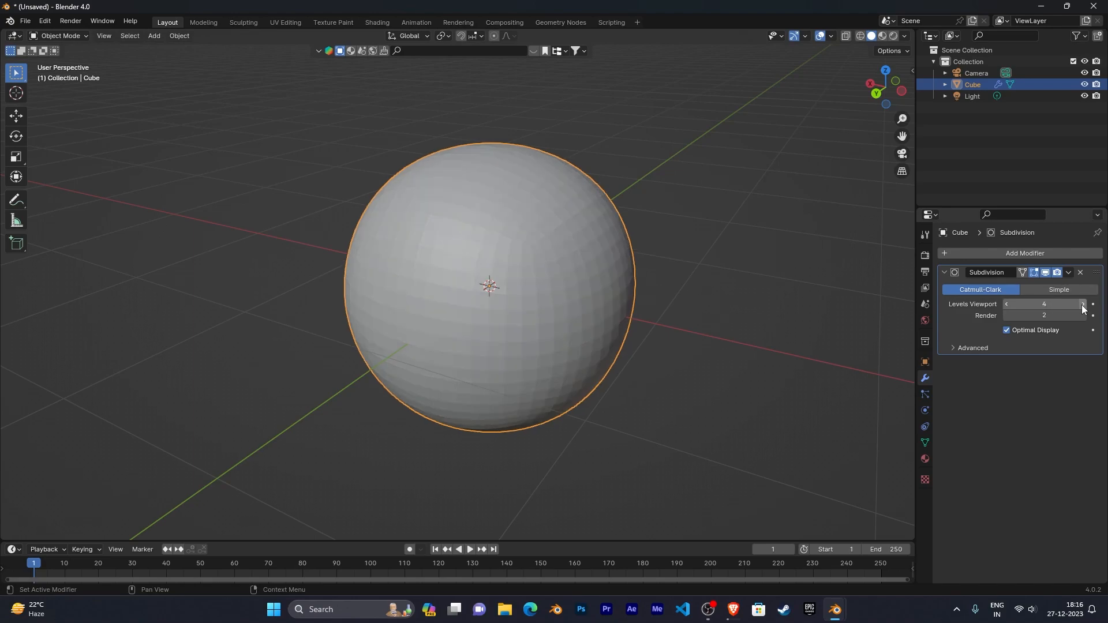
left_click(1082, 305)
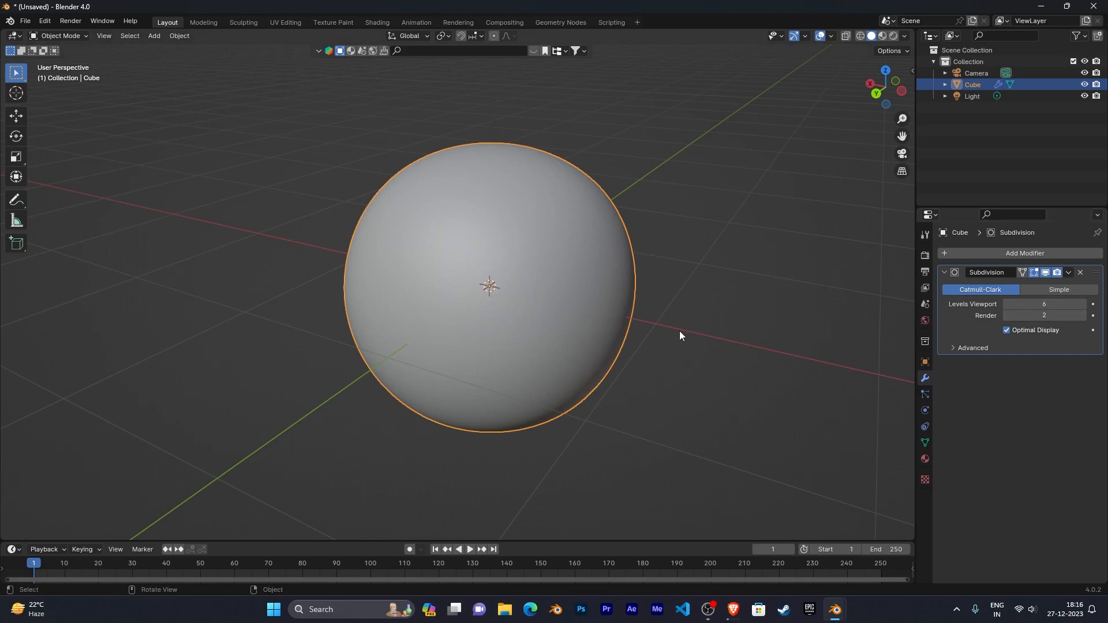
Step: Examine the cube's original mesh cage in Edit Mode and its smoothed shape in Object Mode from several sides
key("Tab")
scroll(680, 330, "down", 5)
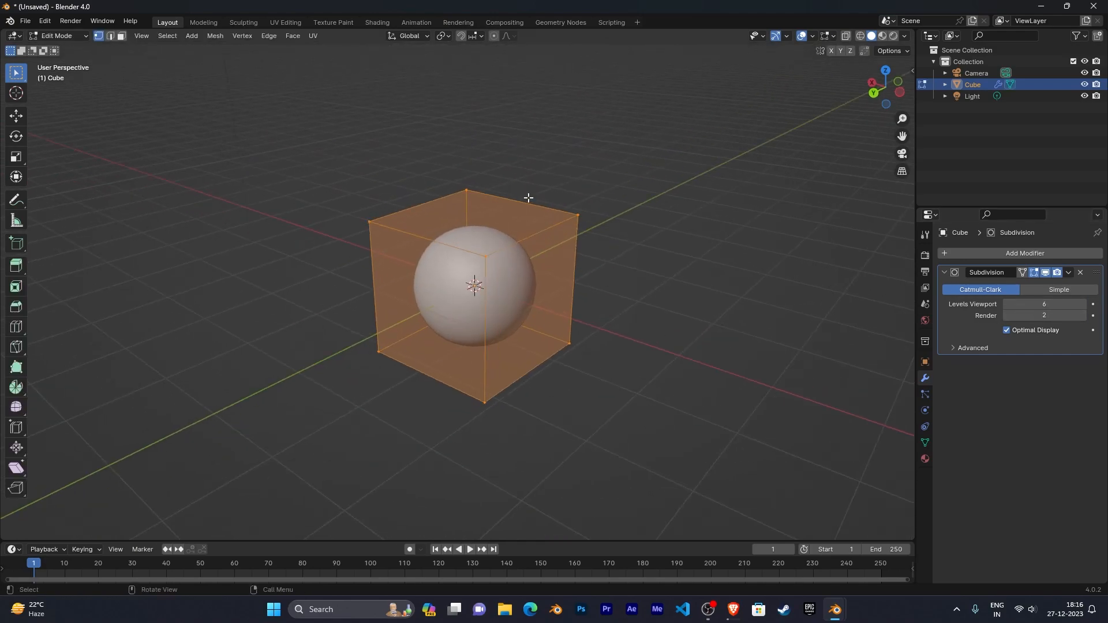
middle_click_drag(631, 280, 478, 233)
scroll(566, 274, "up", 2)
key("Tab")
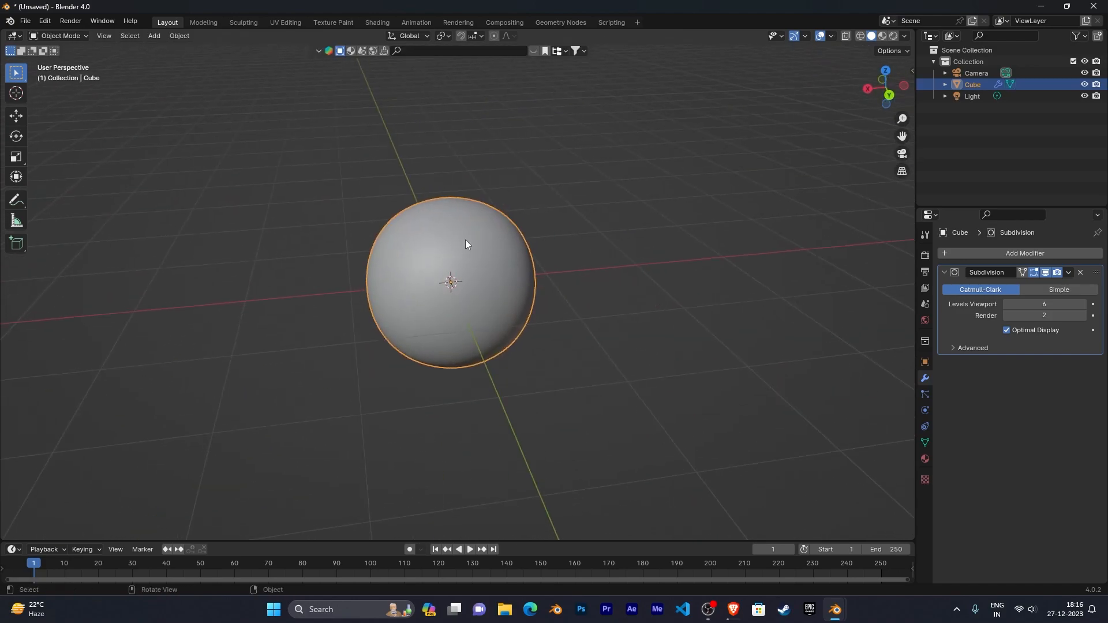
middle_click_drag(524, 342, 421, 313)
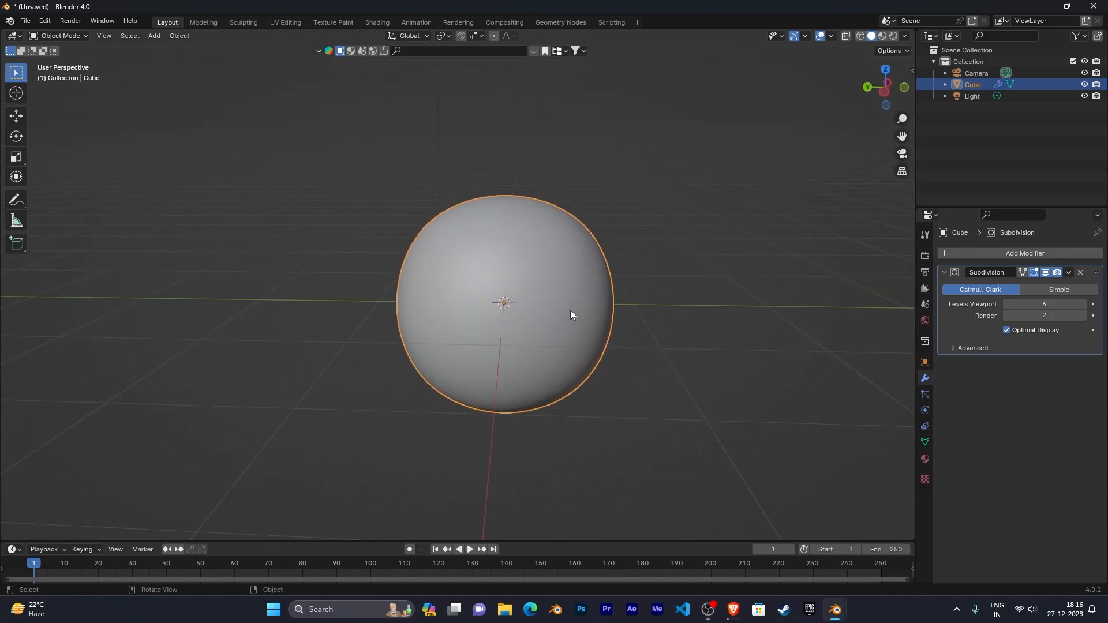
middle_click_drag(532, 304, 666, 327)
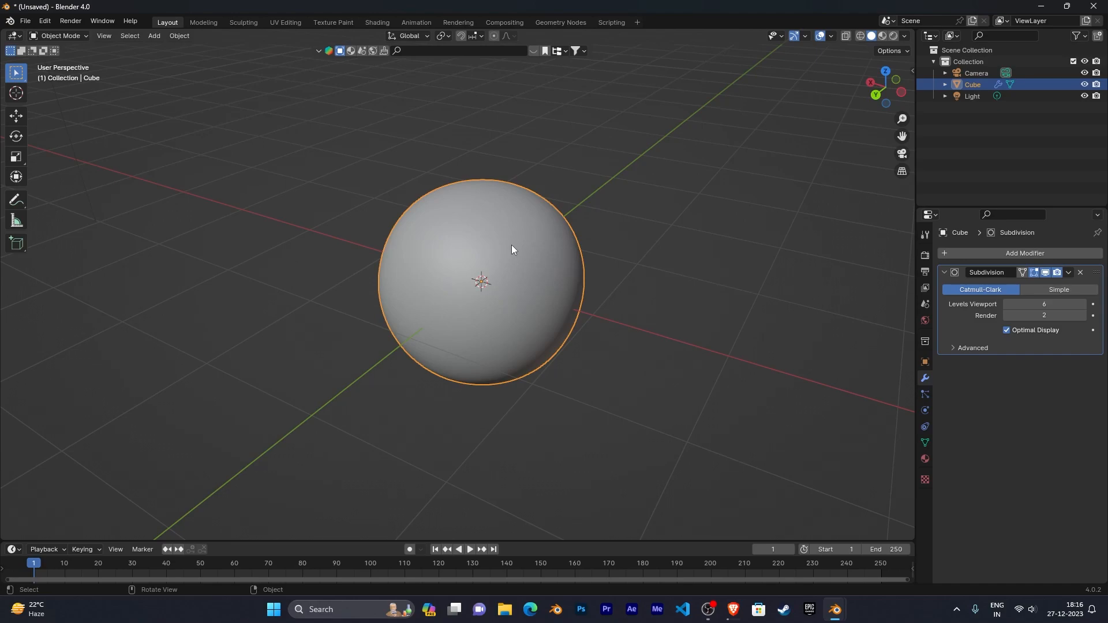
scroll(490, 241, "down", 3)
middle_click_drag(490, 241, 680, 248)
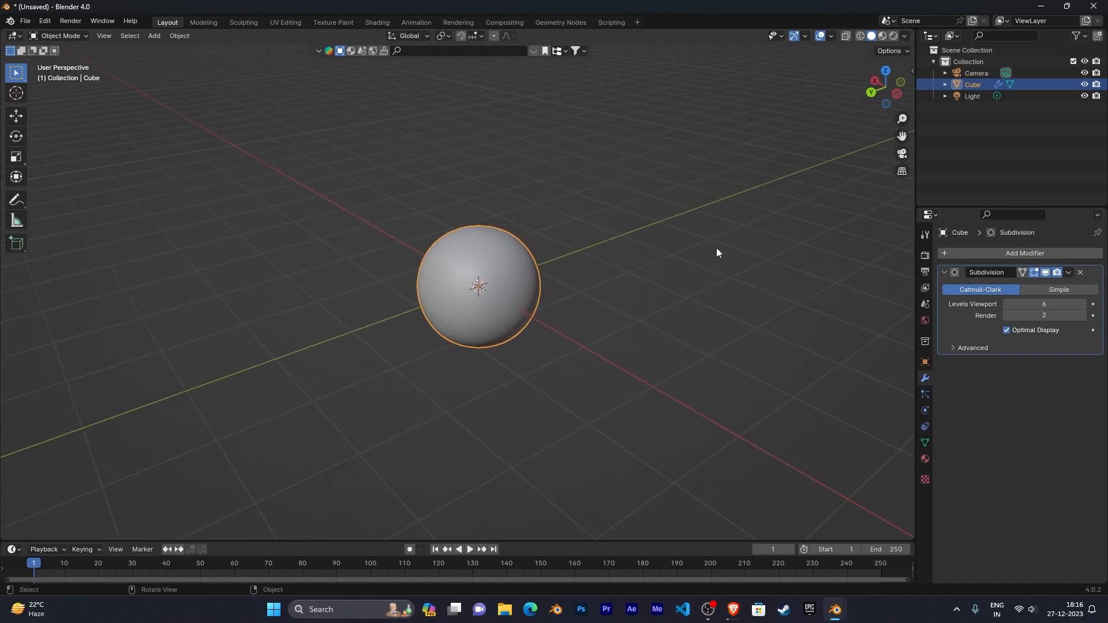
Step: Remove the Subdivision modifier from the cube and close the unsaved practice scene
left_click(1081, 272)
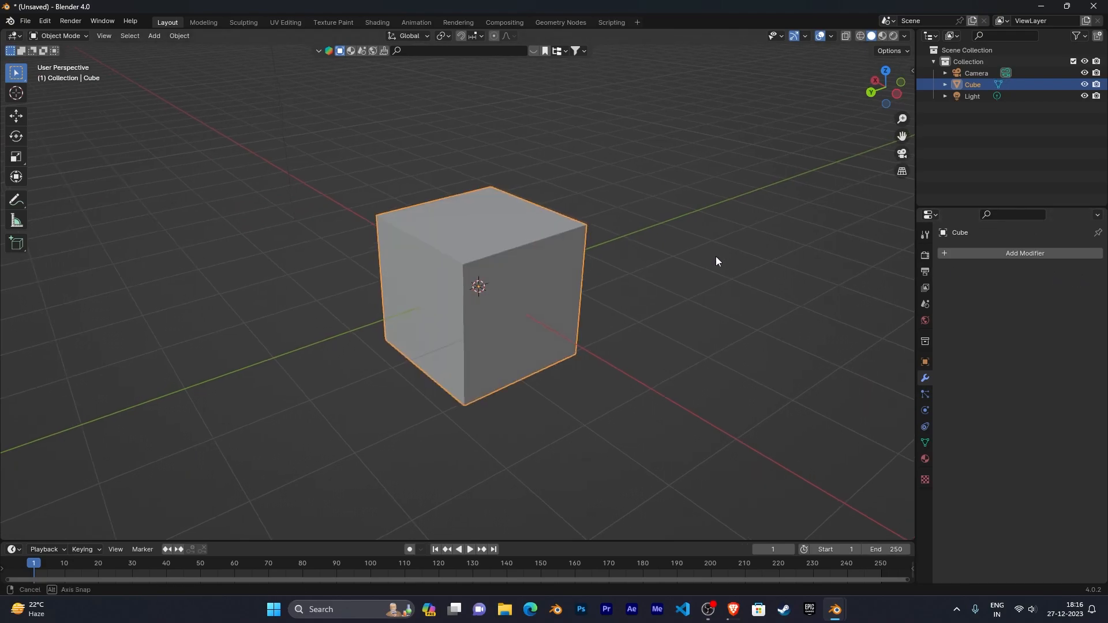
left_click(1094, 6)
left_click(573, 327)
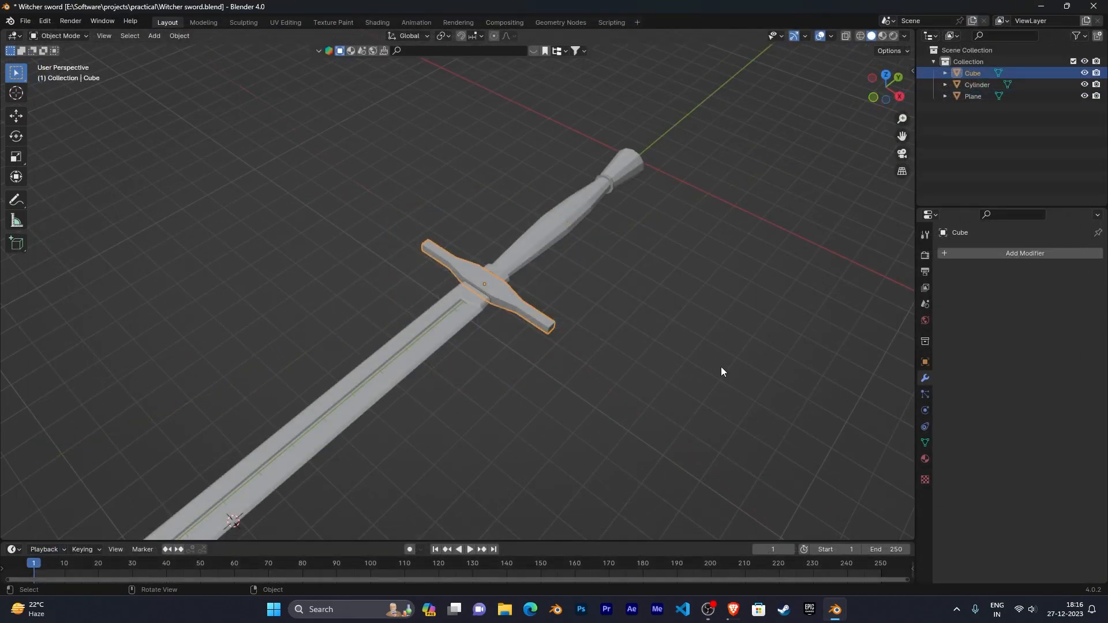
Step: Start the Shortcut VUr add-on's on-screen key display in the sword file
middle_click_drag(722, 372, 681, 337)
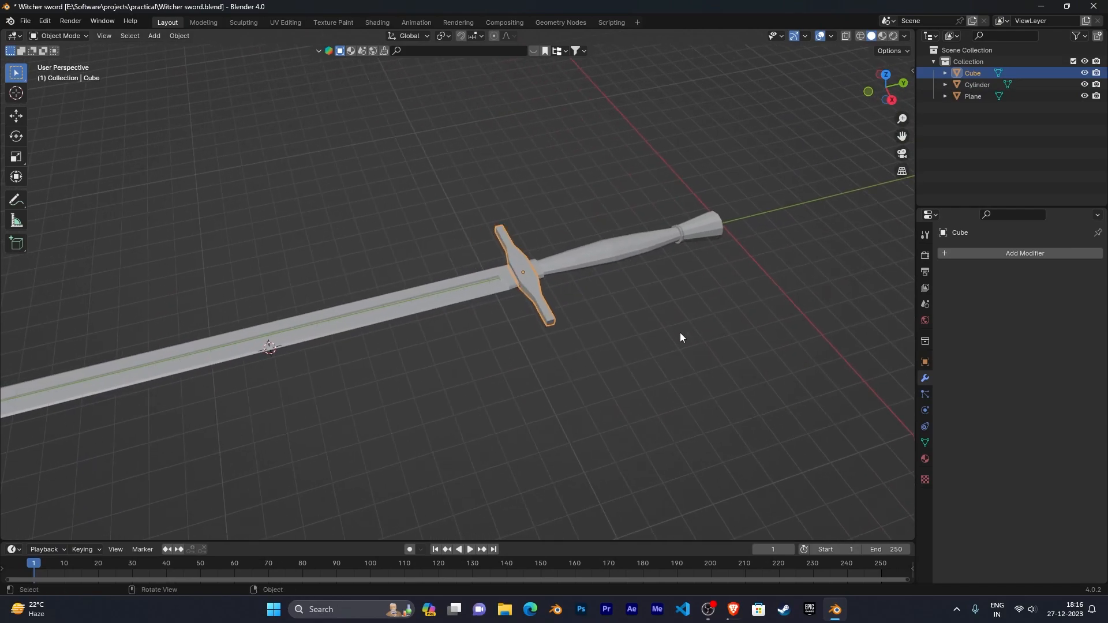
left_click(680, 333)
left_click(552, 311)
key("n")
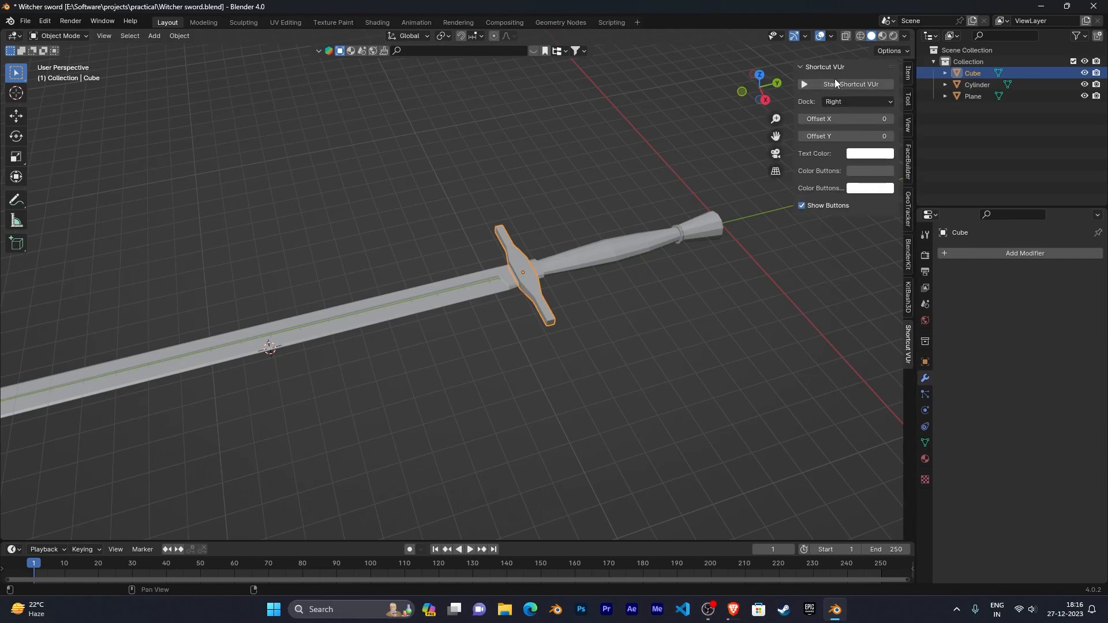
left_click(752, 313)
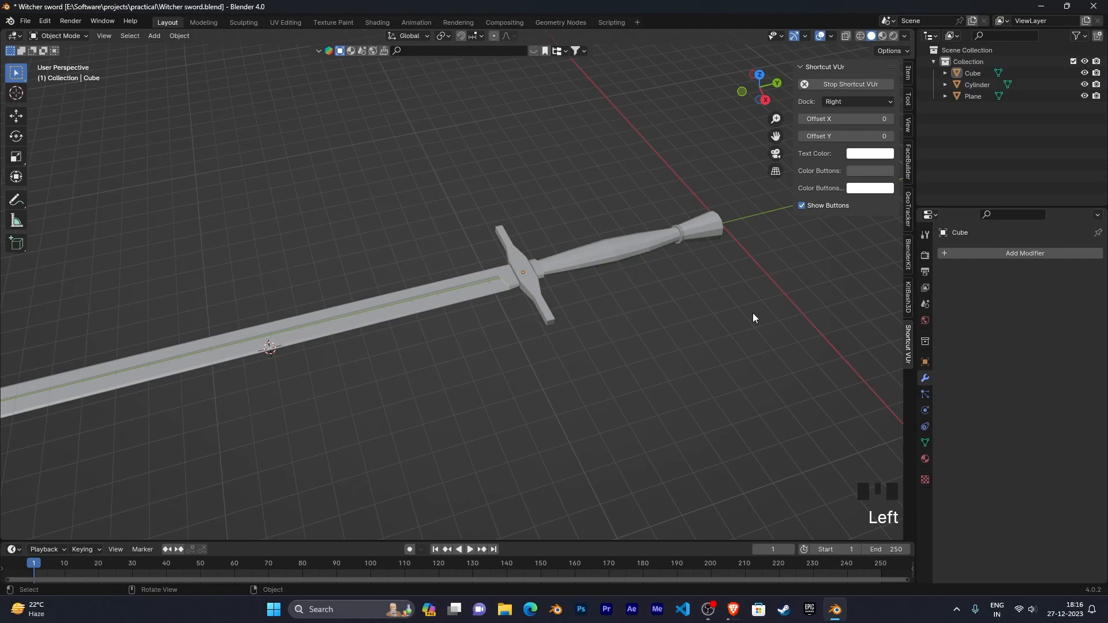
key("n")
Step: Isolate the sword's crossguard by hiding all other objects, and unhide everything again
middle_click_drag(767, 319, 797, 335)
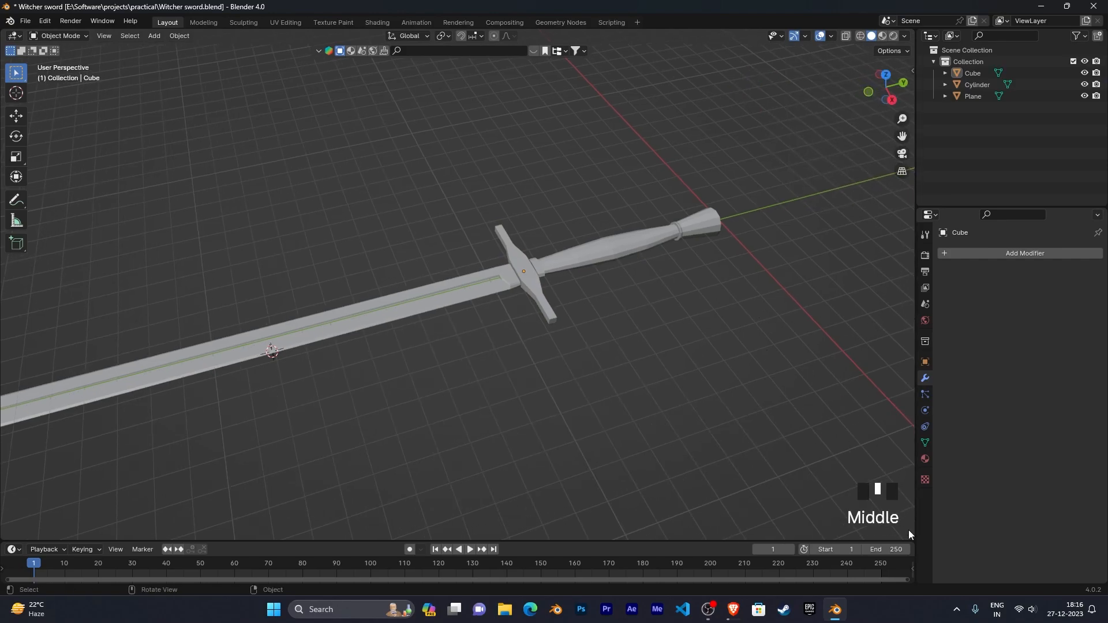
scroll(652, 369, "up", 2)
middle_click_drag(643, 380, 601, 297)
left_click(598, 296)
middle_click_drag(715, 341, 452, 223)
key("shift+h")
scroll(707, 346, "down", 2)
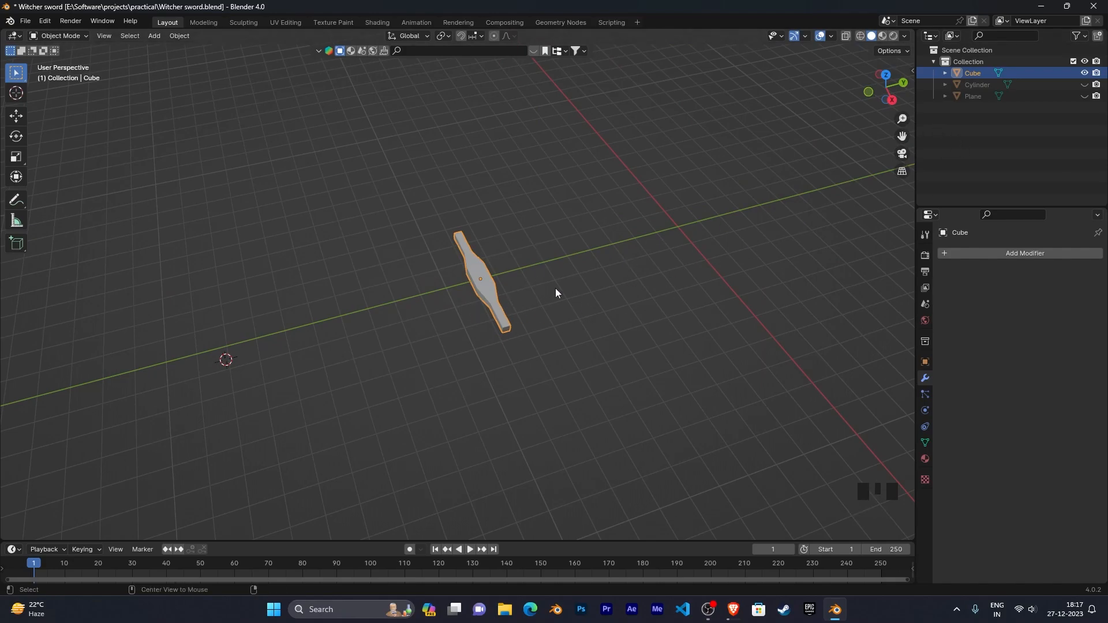
key("alt+h")
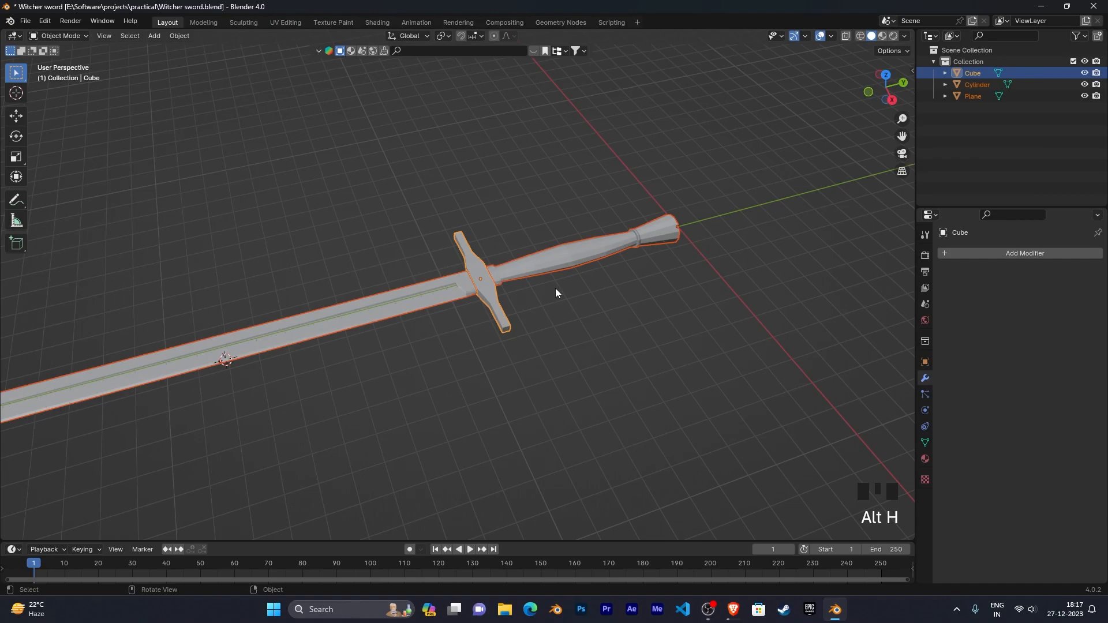
Step: Select only the crossguard and hide the blade and handle
left_click(555, 288)
left_click(504, 316)
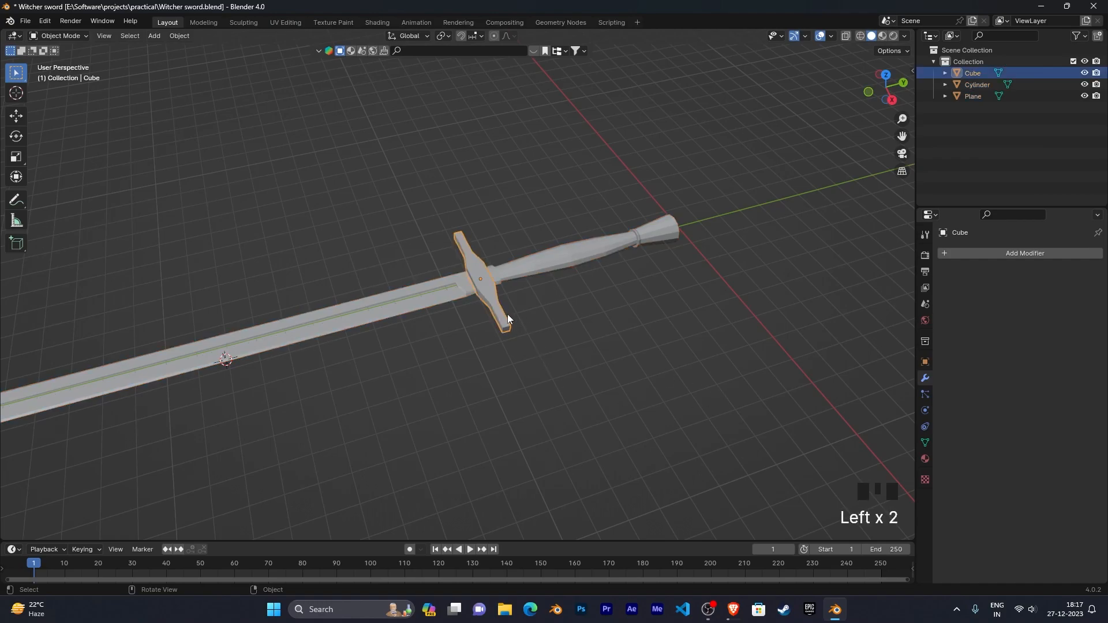
key("shift+h")
Step: Add a Subdivision Surface modifier to the isolated crossguard
middle_click_drag(528, 400, 692, 363)
scroll(537, 386, "up", 4)
scroll(598, 378, "up", 2)
left_click(1011, 251)
left_click(1011, 249)
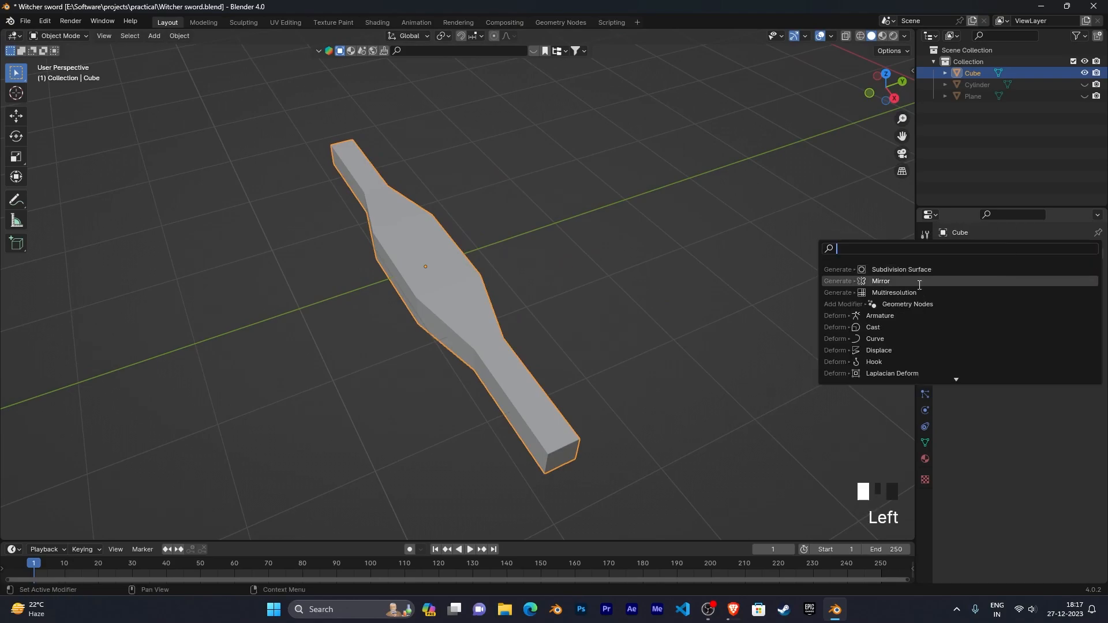
left_click(915, 273)
middle_click_drag(762, 368, 534, 362)
scroll(614, 350, "up", 2)
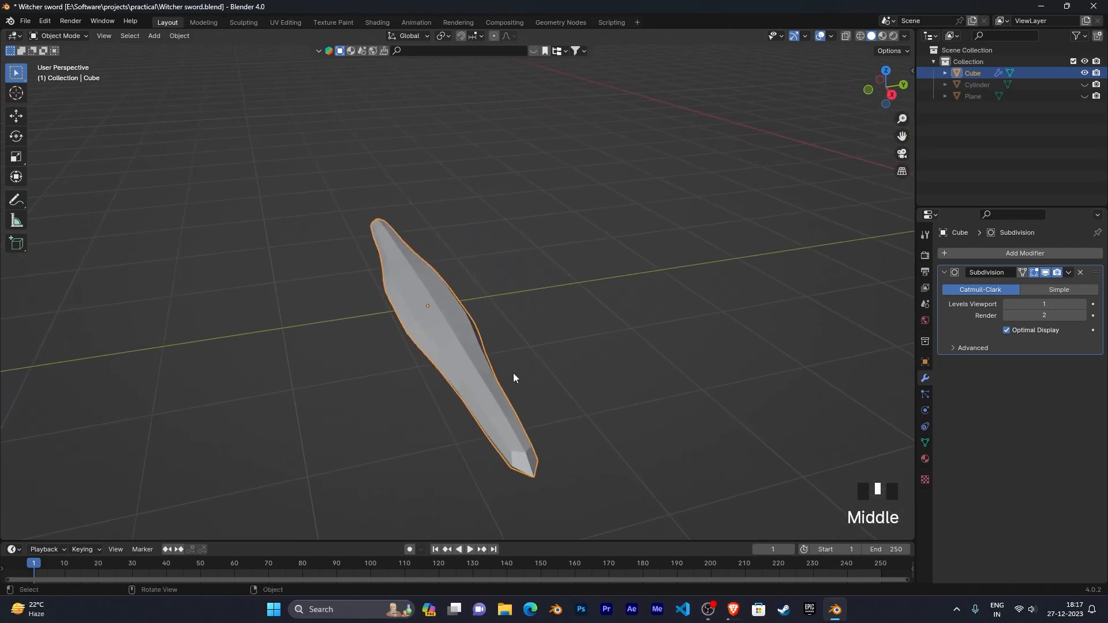
Step: Remove the Subdivision modifier from the crossguard and enter Edit Mode on its mesh
left_click(1080, 272)
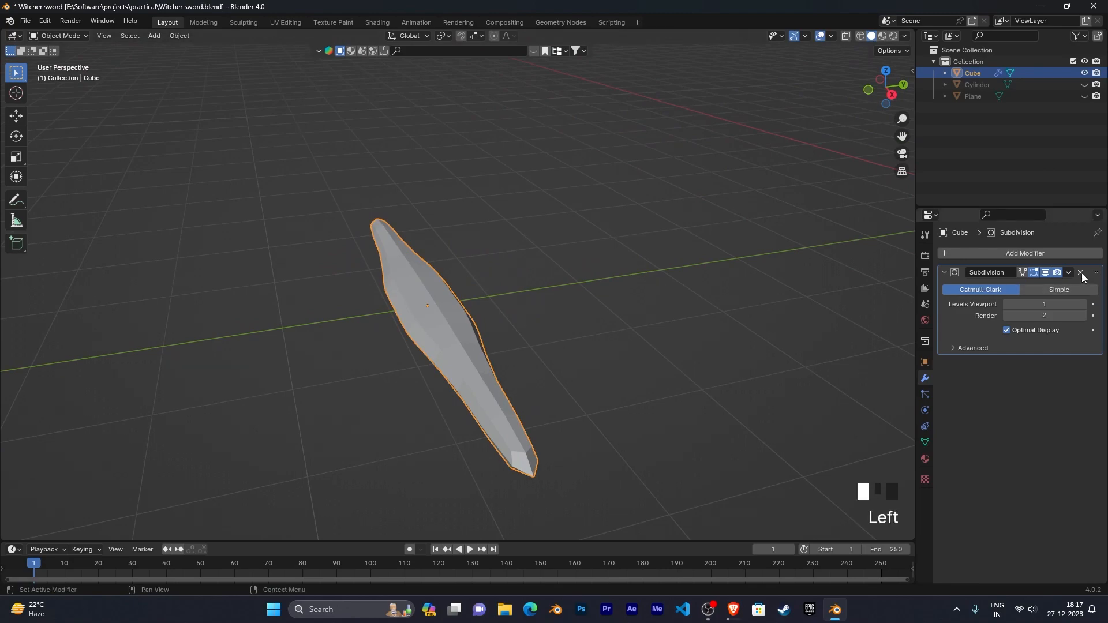
mouse_move(655, 369)
middle_mouse_down()
mouse_move(681, 404)
mouse_move(819, 378)
mouse_move(712, 344)
mouse_move(773, 362)
mouse_move(737, 311)
mouse_move(802, 383)
mouse_move(799, 370)
mouse_move(675, 363)
middle_mouse_up()
key("Tab")
scroll(680, 403, "up", 2)
scroll(742, 364, "up", 2)
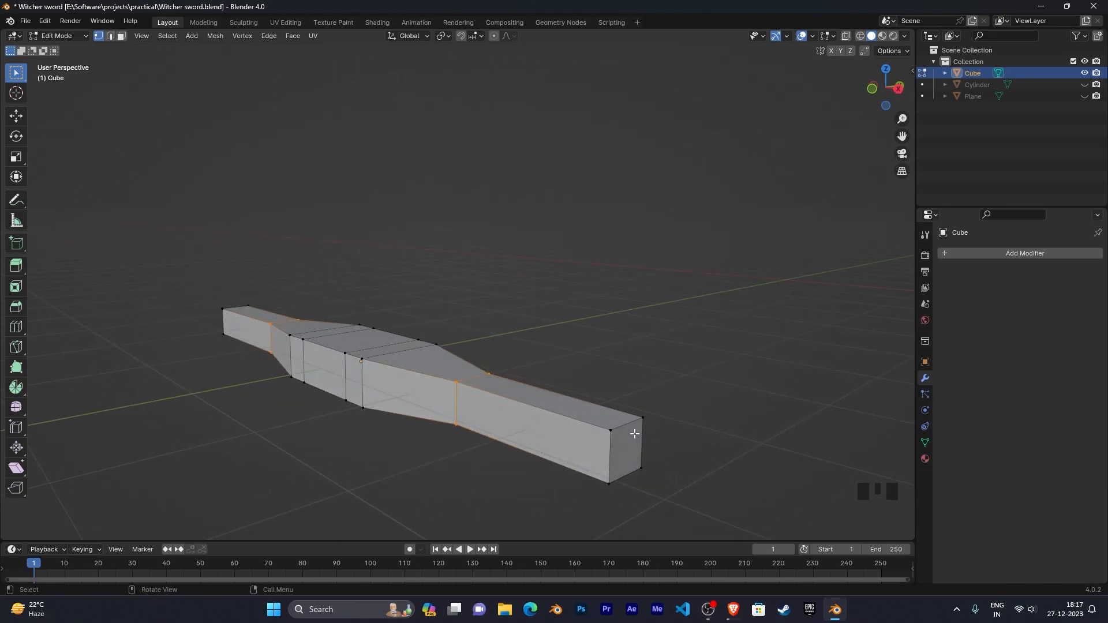
Step: Add two lengthwise loop cuts around the crossguard, one slid close to its upper edges and one close to its lower edges
middle_click_drag(647, 465, 660, 430)
middle_click_drag(660, 433, 650, 494, "shift")
middle_click_drag(650, 494, 645, 424)
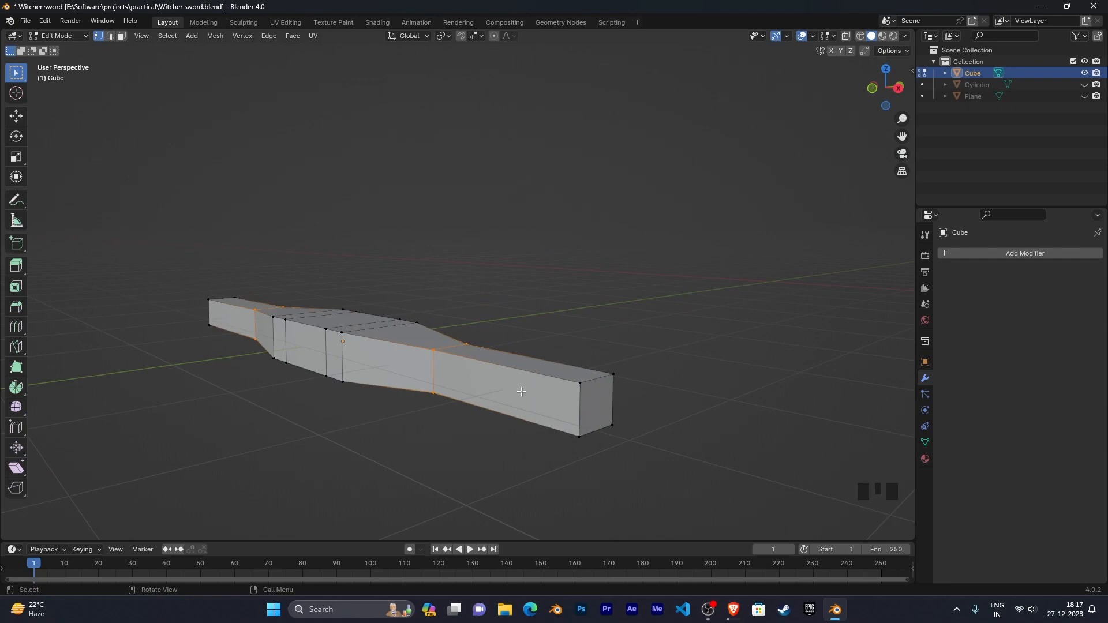
middle_click_drag(552, 385, 523, 392)
scroll(528, 399, "up", 2)
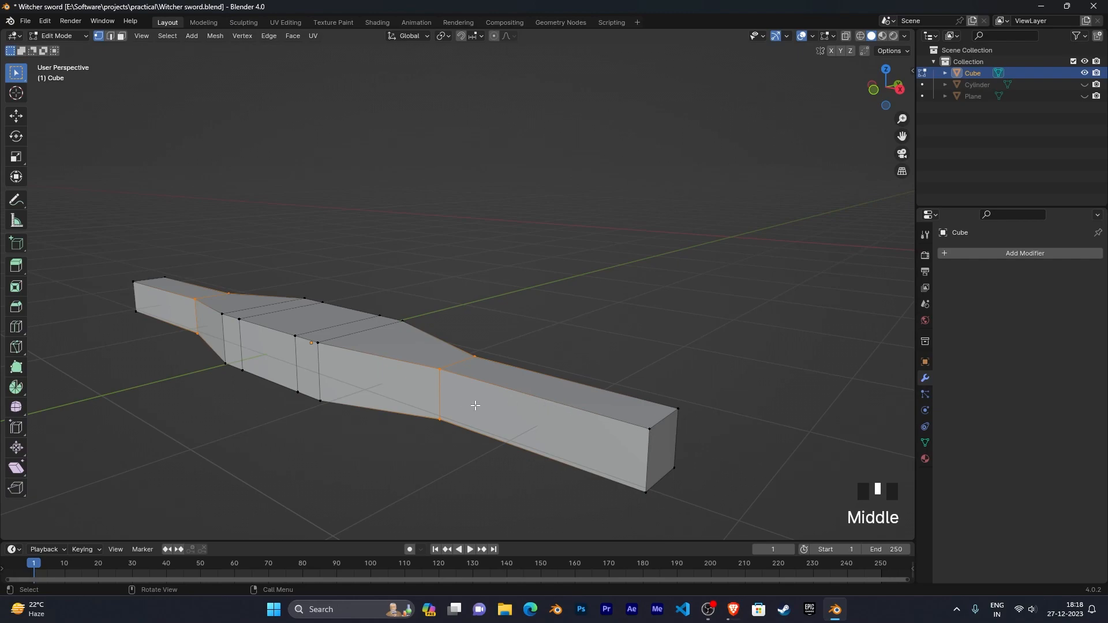
middle_click_drag(594, 423, 613, 364)
scroll(618, 375, "up", 1)
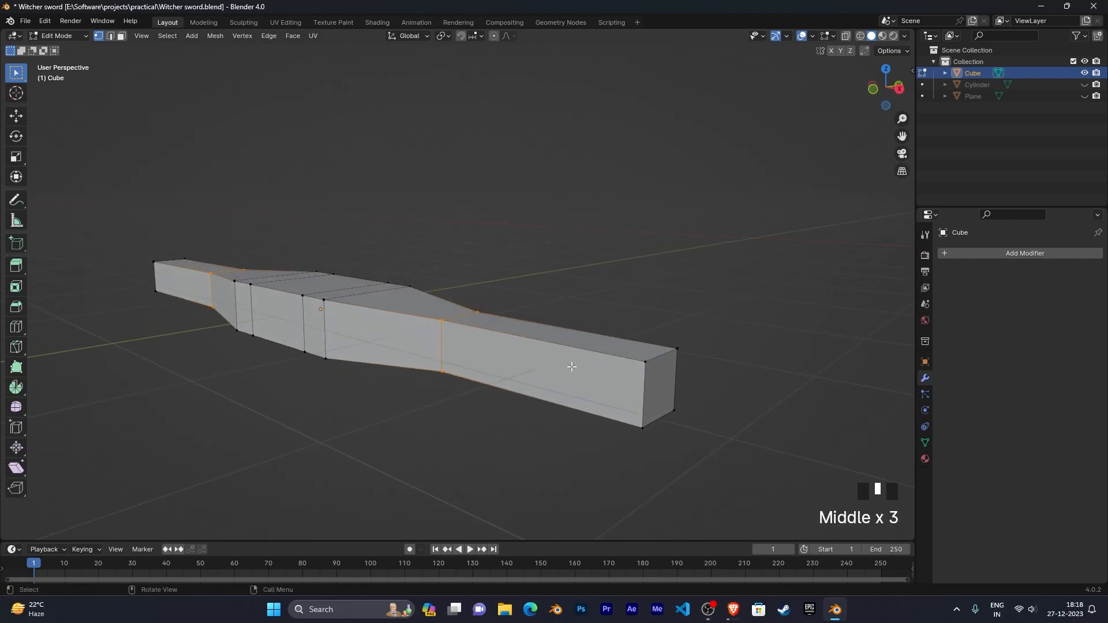
key("ctrl+r")
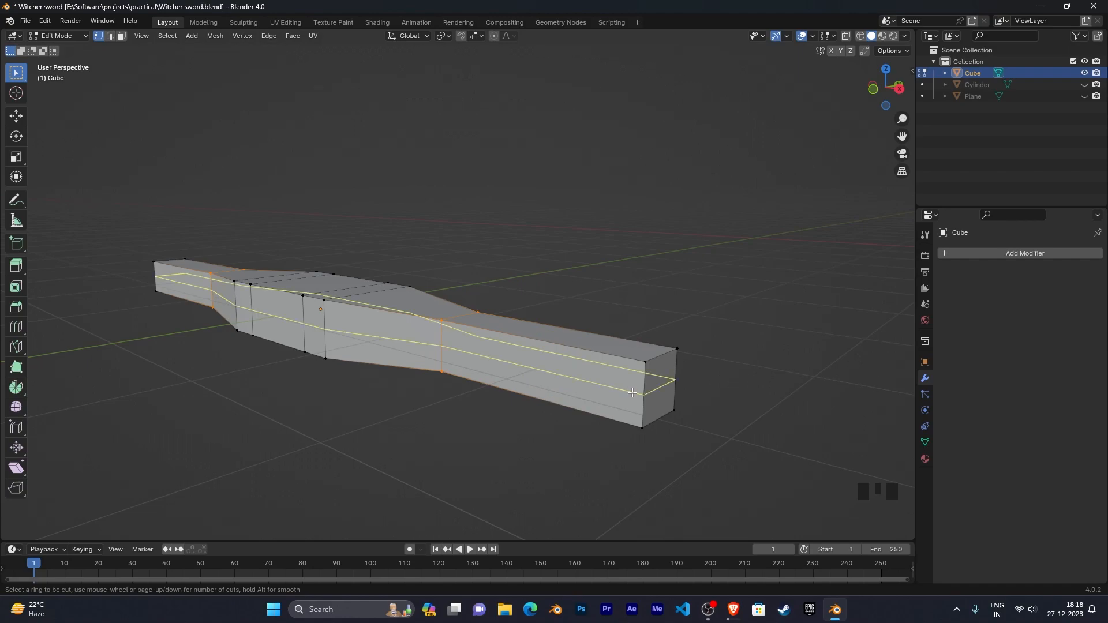
left_click(630, 390)
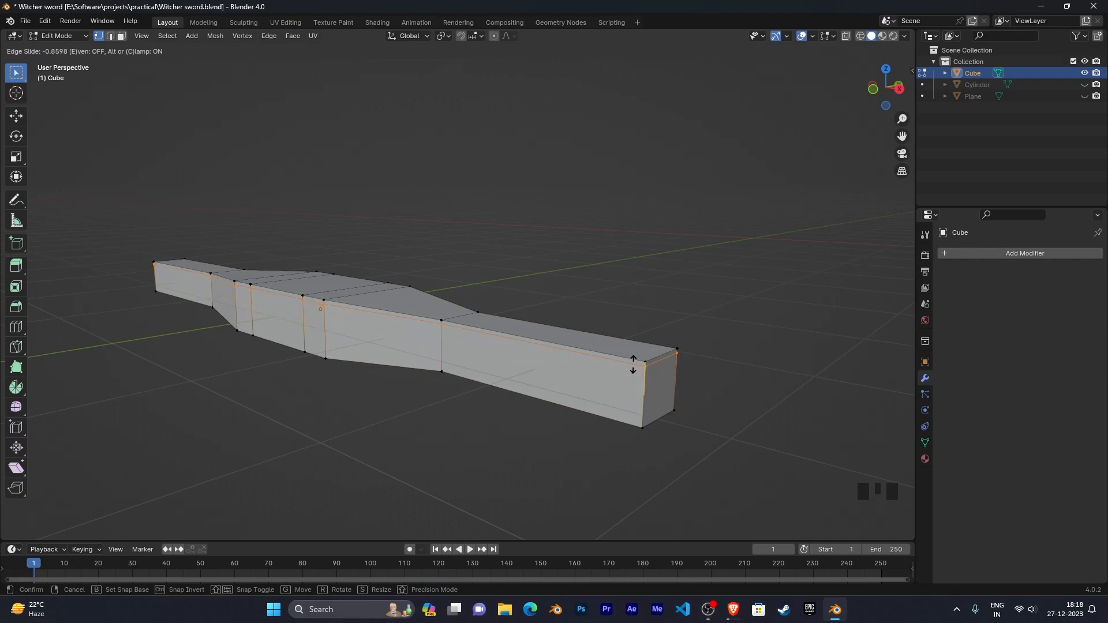
left_click(633, 365)
key("ctrl+r")
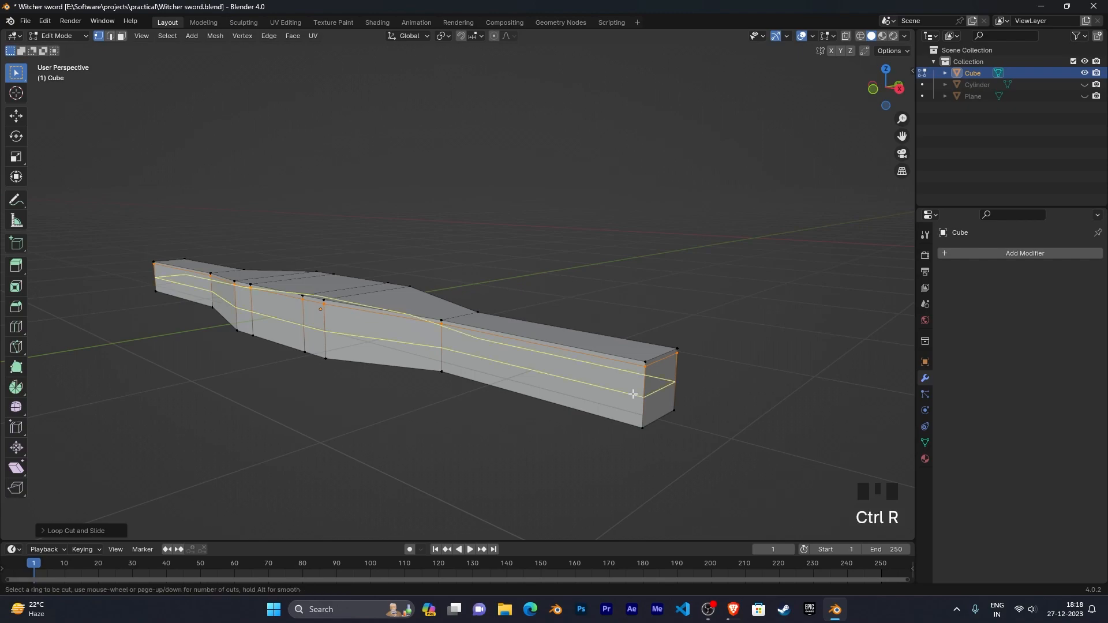
left_click(634, 395)
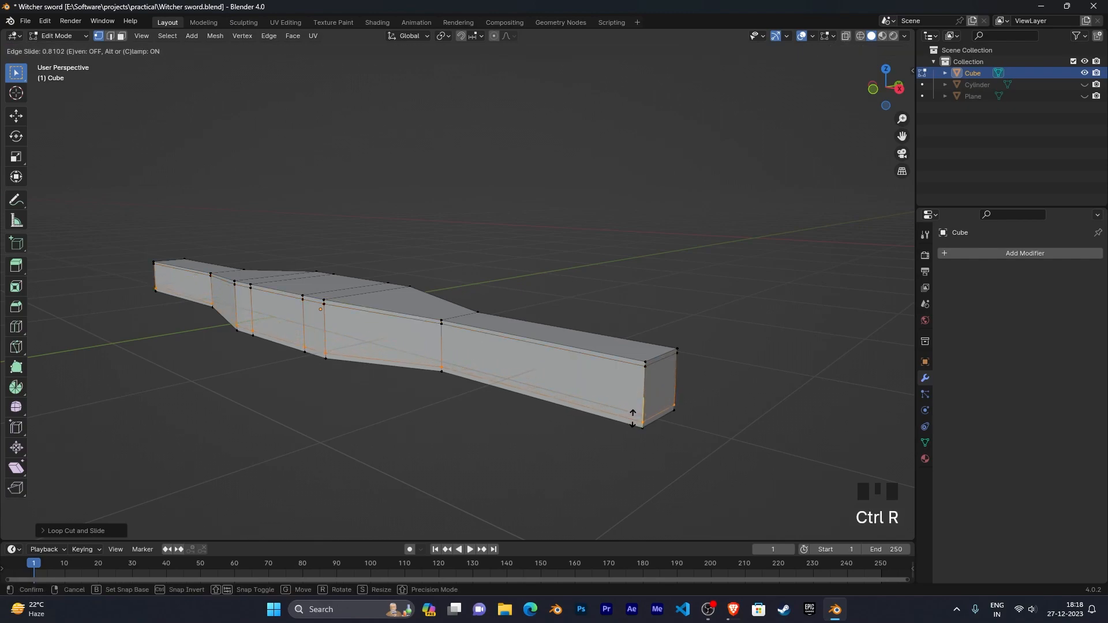
left_click(634, 421)
Step: Add a supporting loop cut on each side of the edge where one narrow arm meets the tapered section
middle_click_drag(634, 421, 490, 425)
scroll(490, 425, "up", 2)
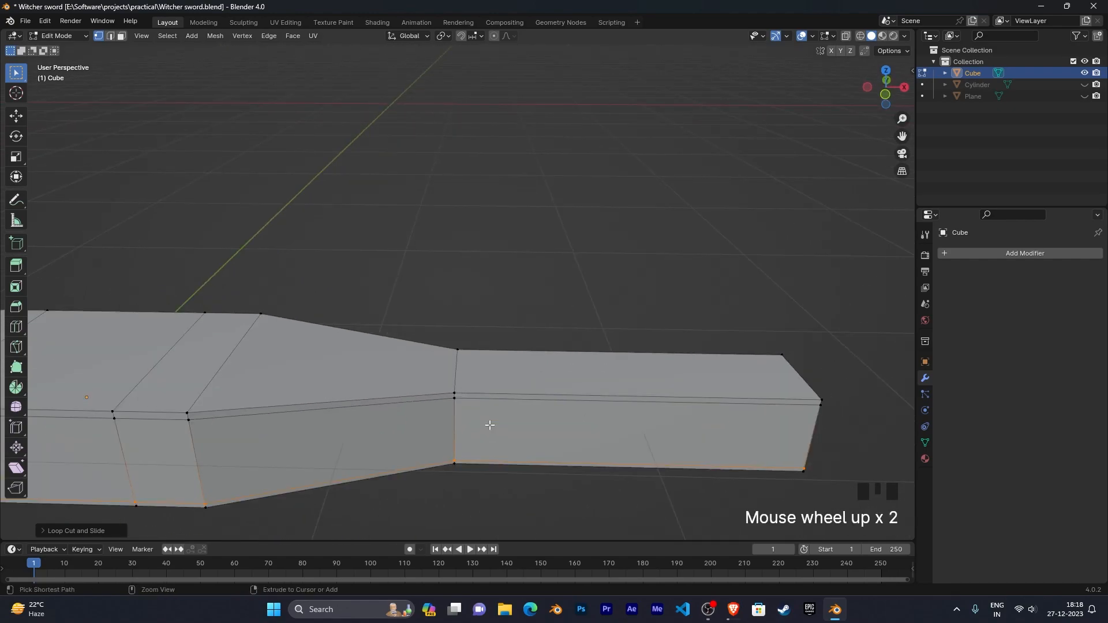
key("ctrl+r")
left_click(609, 413)
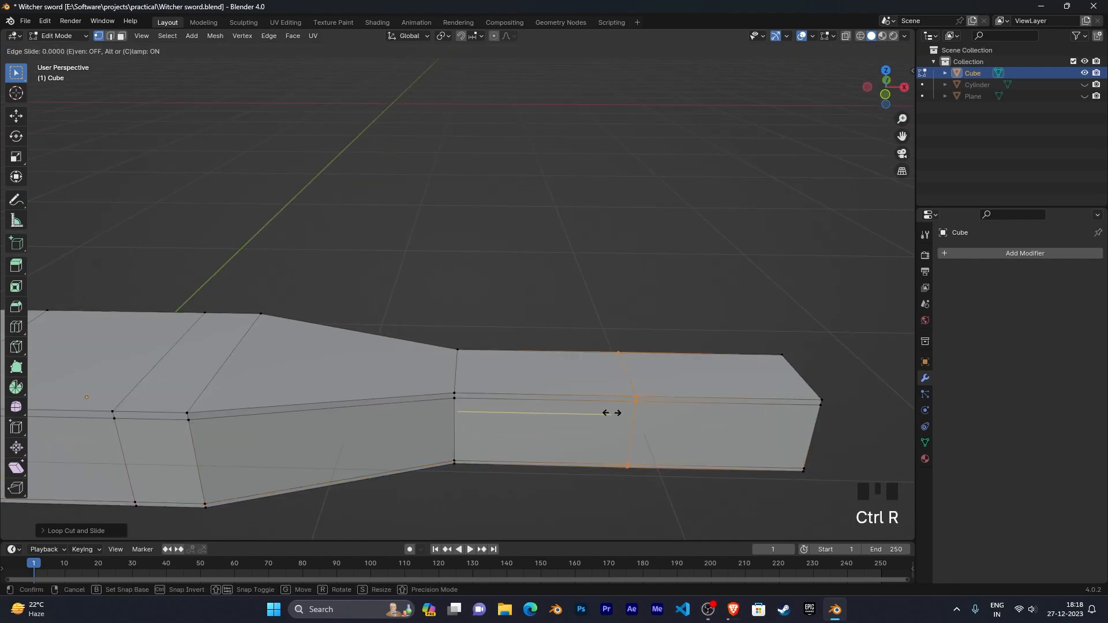
left_click(436, 407)
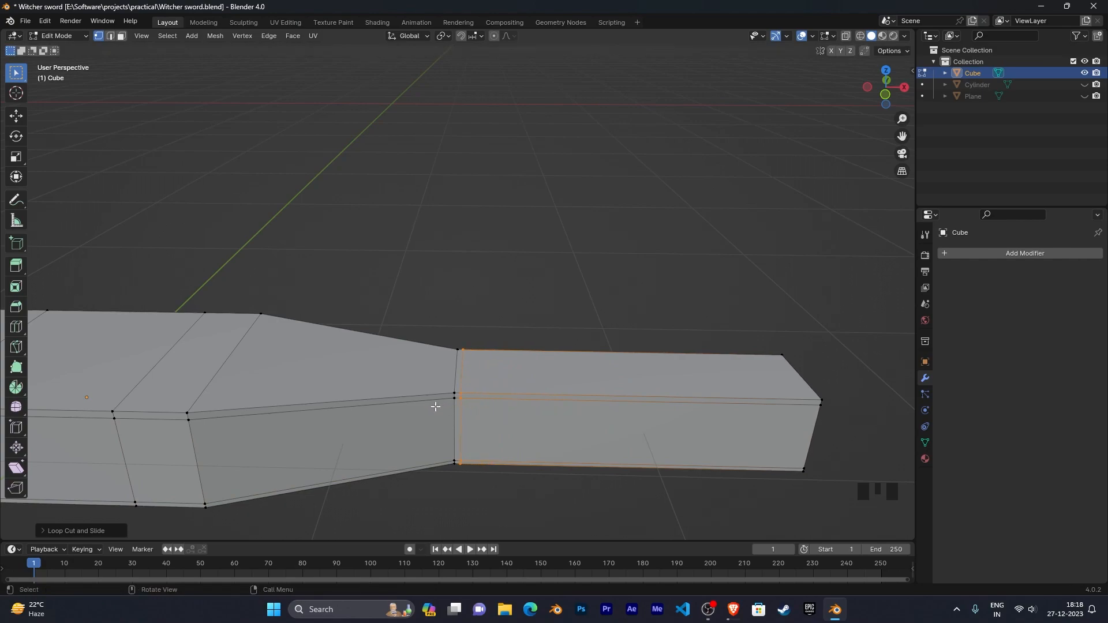
key("ctrl+r")
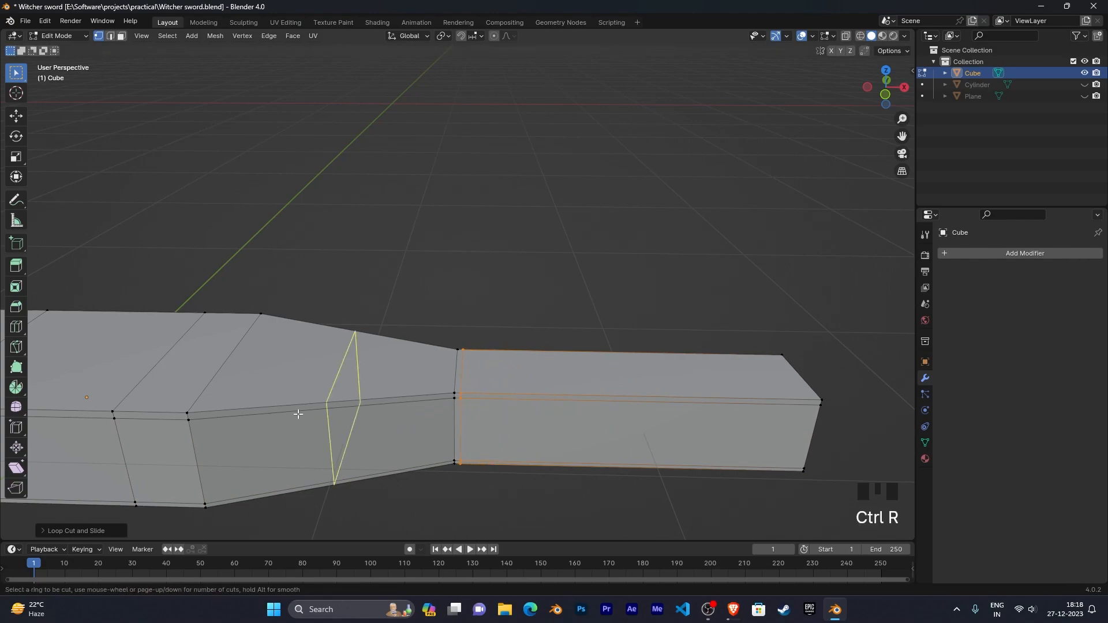
left_click(298, 414)
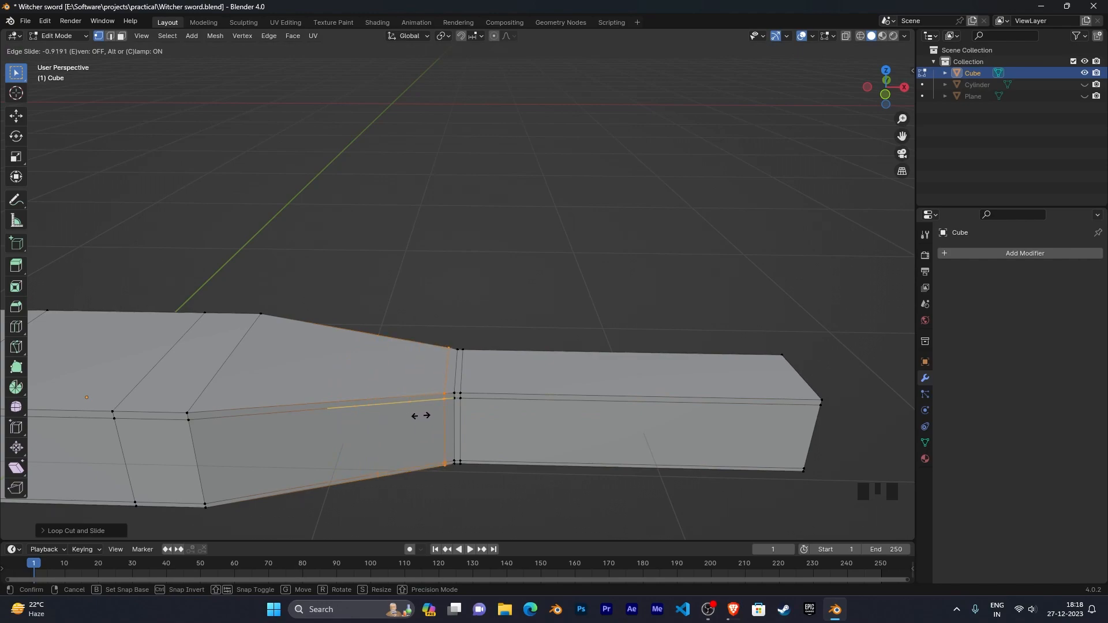
left_click(421, 416)
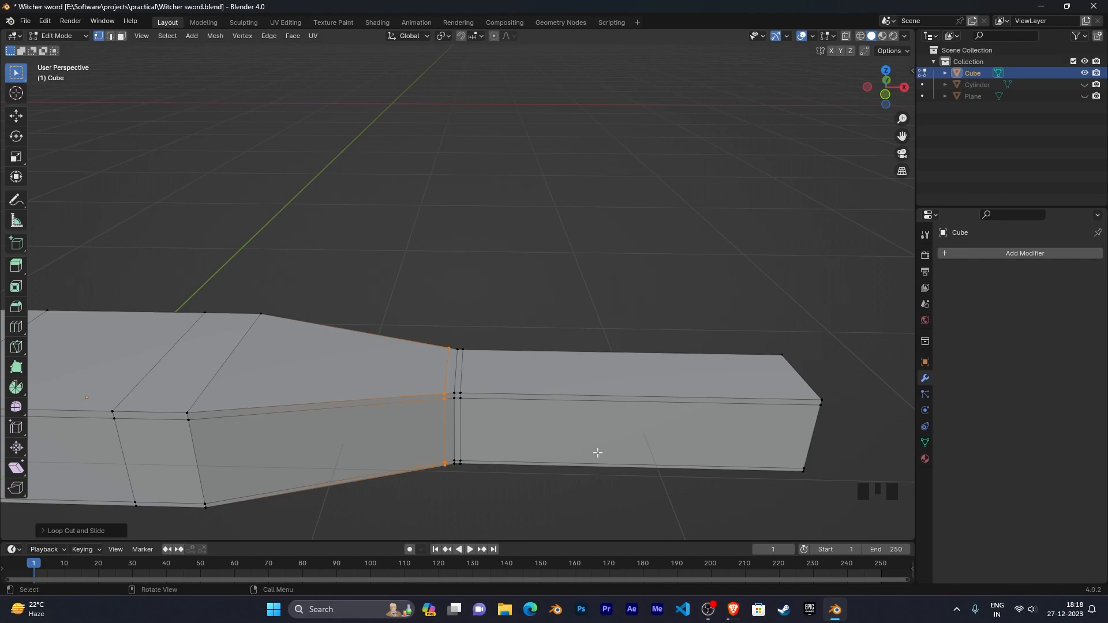
Step: Add a loop cut to the same narrow arm and slide it close to the arm's end face
middle_click_drag(539, 452, 322, 477)
middle_click_drag(362, 445, 616, 426, "shift")
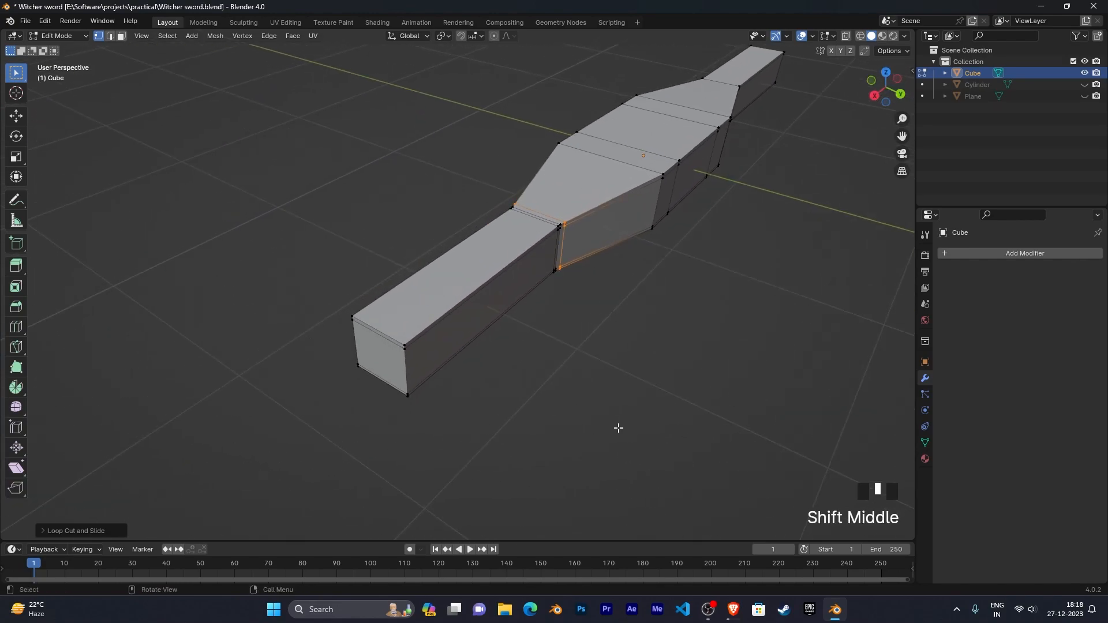
scroll(566, 410, "up", 2)
middle_click_drag(529, 403, 474, 407)
key("ctrl+r")
left_click(475, 407)
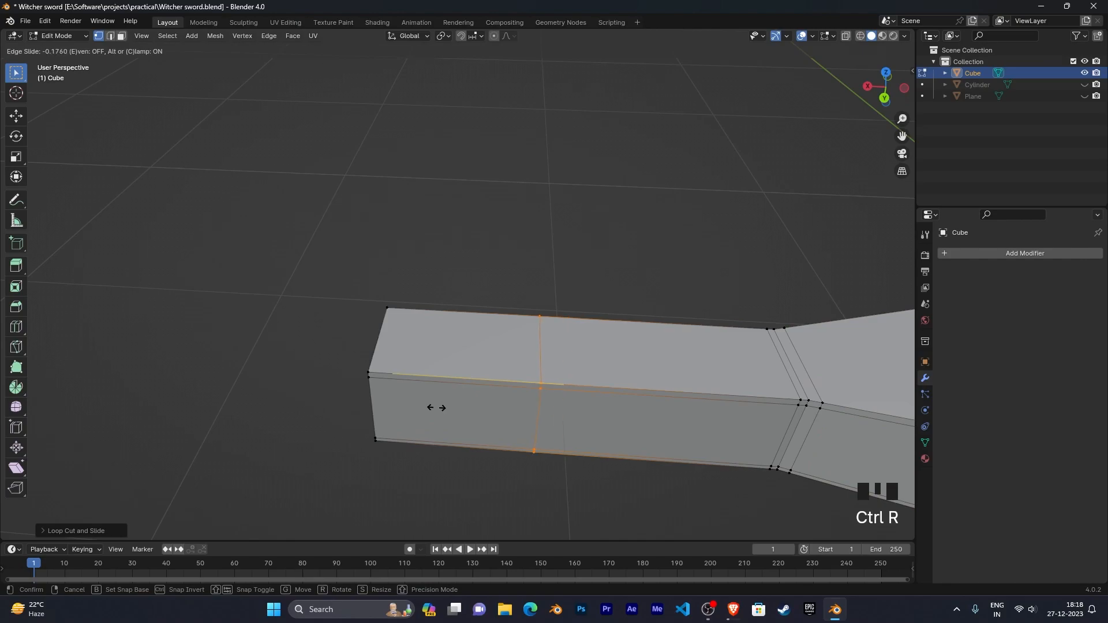
left_click(264, 399)
Step: Add a loop cut on each side of the edge where that side's tapered section meets the wide central block
scroll(441, 448, "down", 2)
middle_click_drag(440, 448, 532, 416)
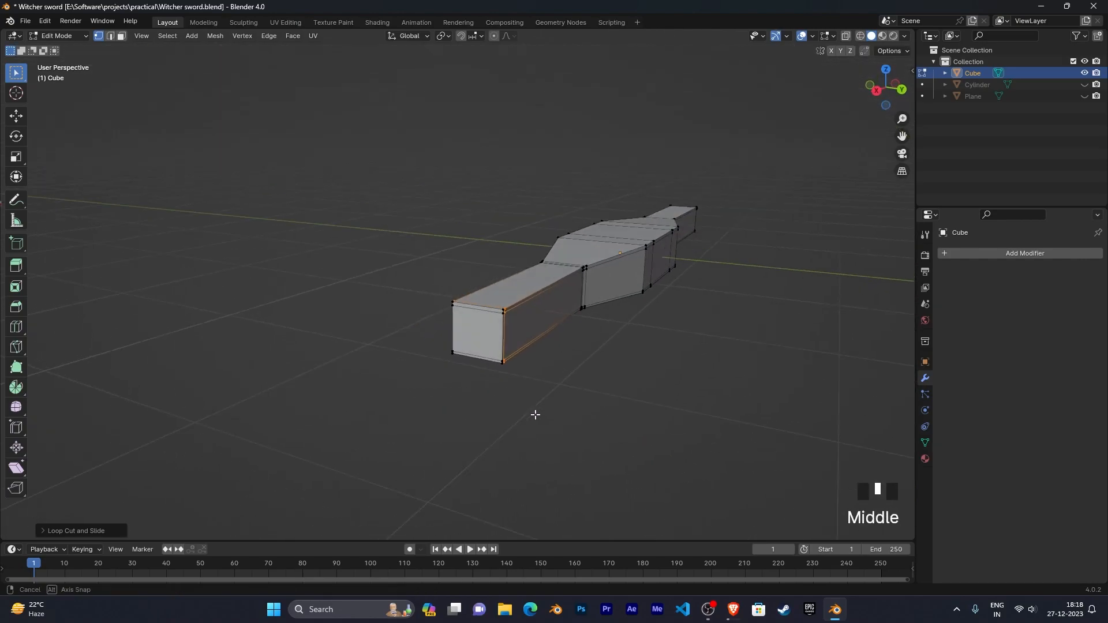
scroll(538, 399, "up", 2)
scroll(613, 414, "down", 1)
middle_click_drag(614, 413, 571, 421)
scroll(523, 420, "down", 3)
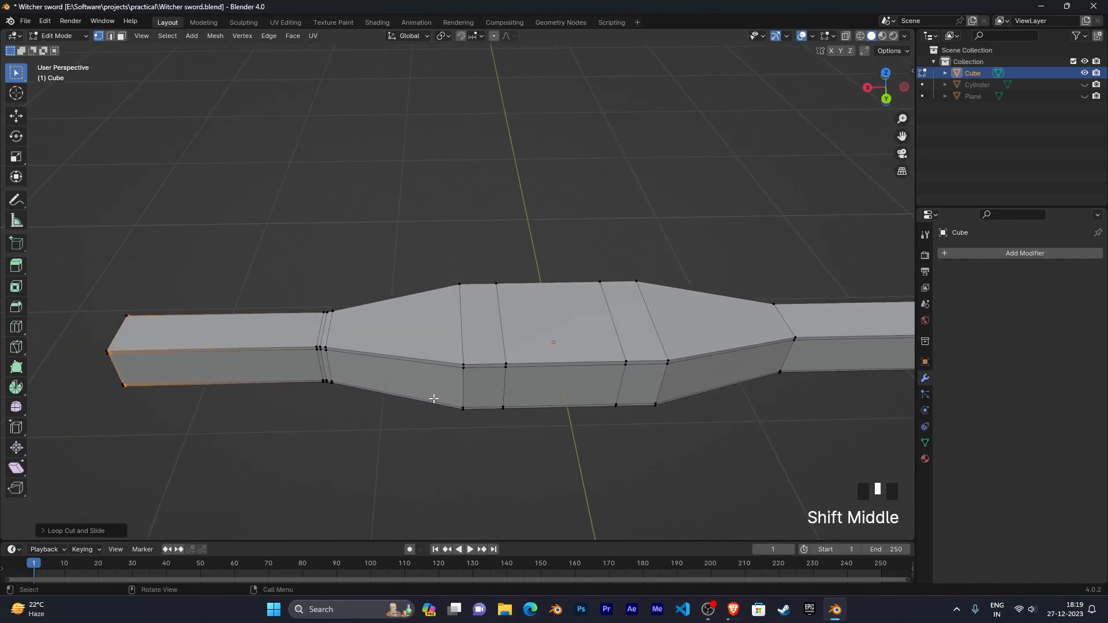
key("ctrl+r")
left_click(433, 397)
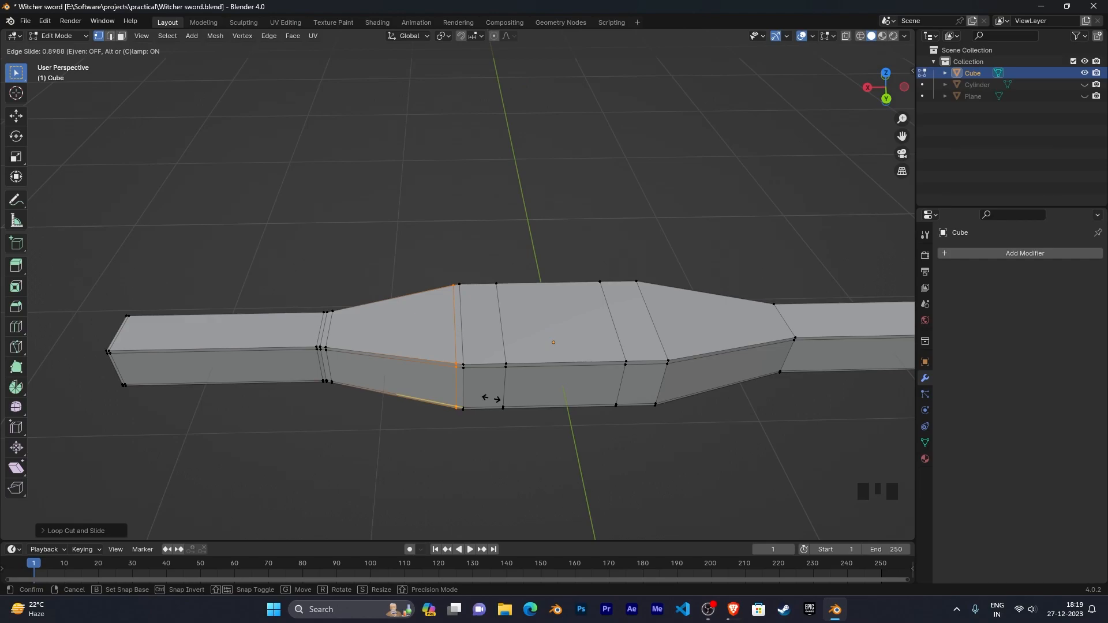
left_click(493, 398)
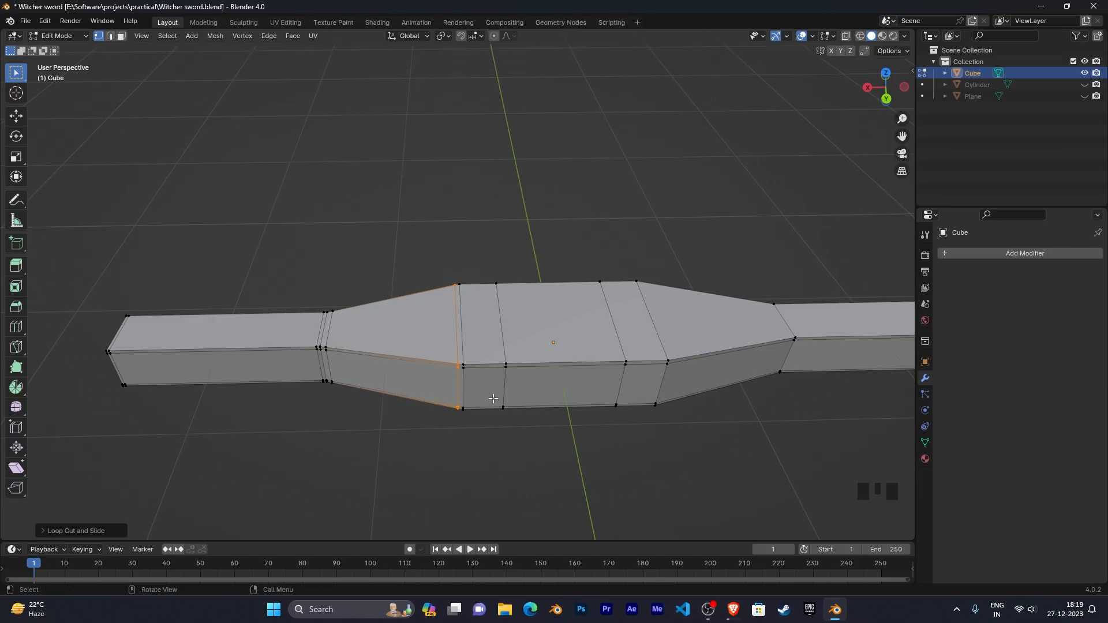
key("ctrl+r")
left_click(490, 398)
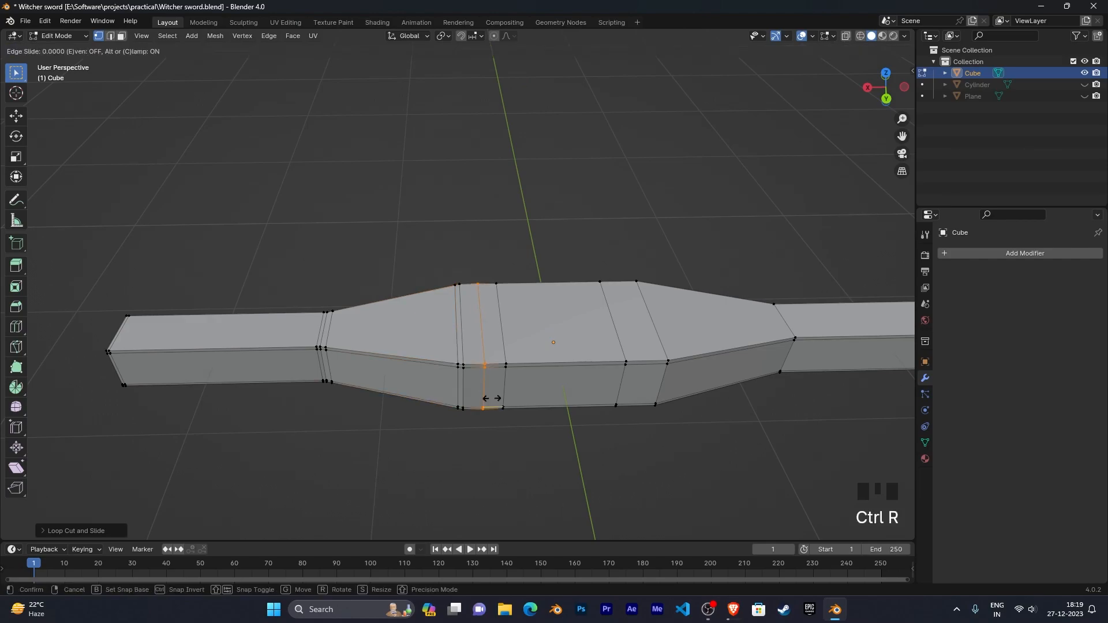
left_click(476, 397)
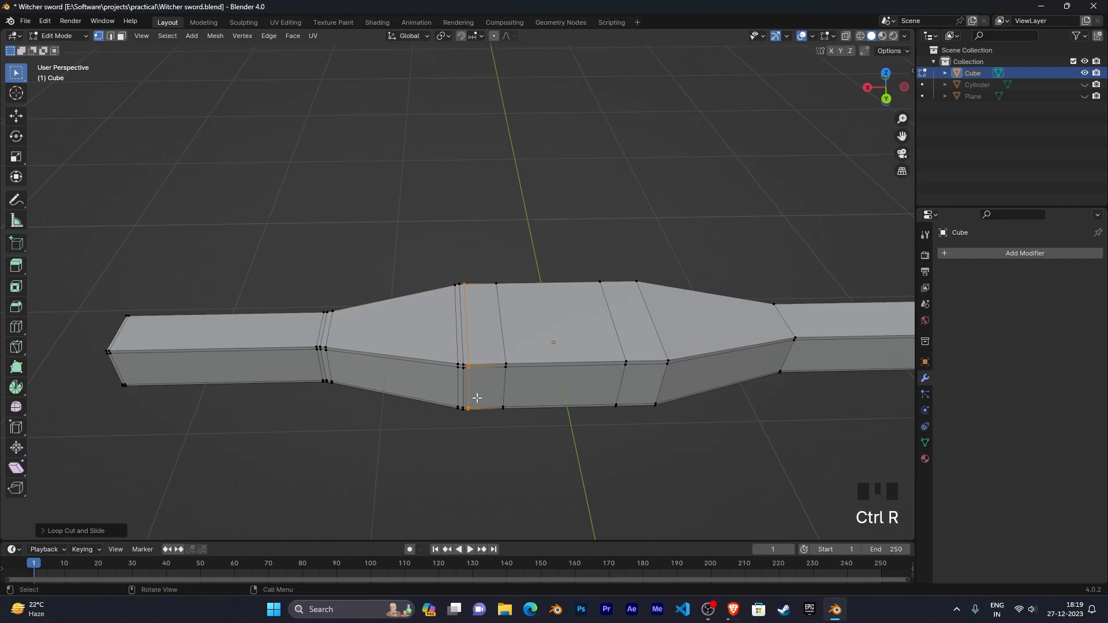
Step: Add a loop cut tightly on each side of the next edge loop toward the crossguard's centre
key("ctrl+r")
left_click(487, 396)
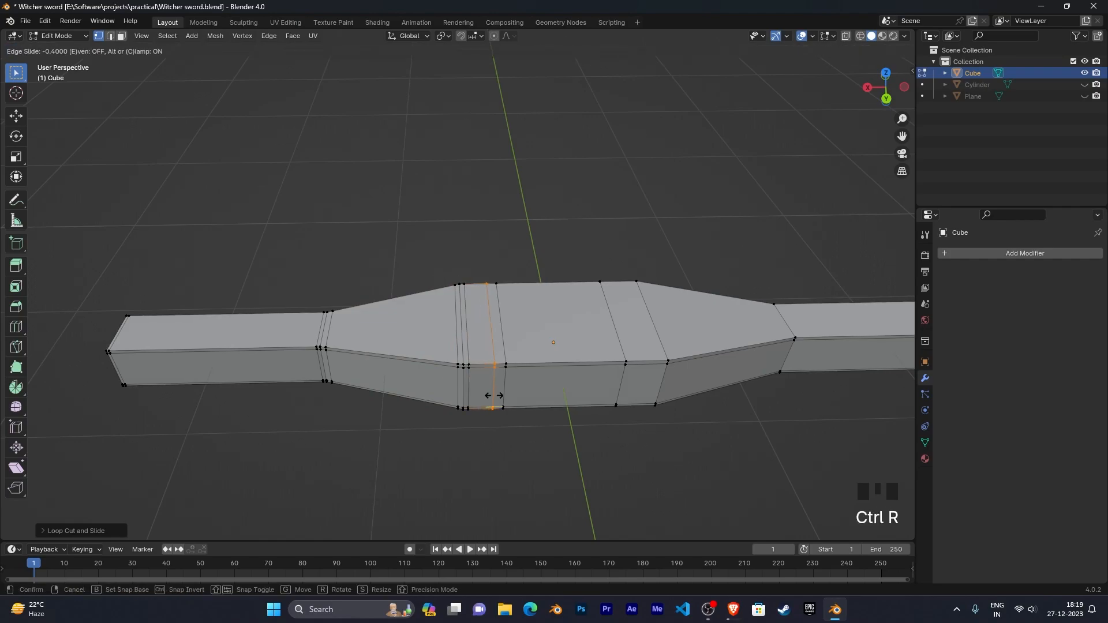
left_click(497, 397)
key("ctrl+r")
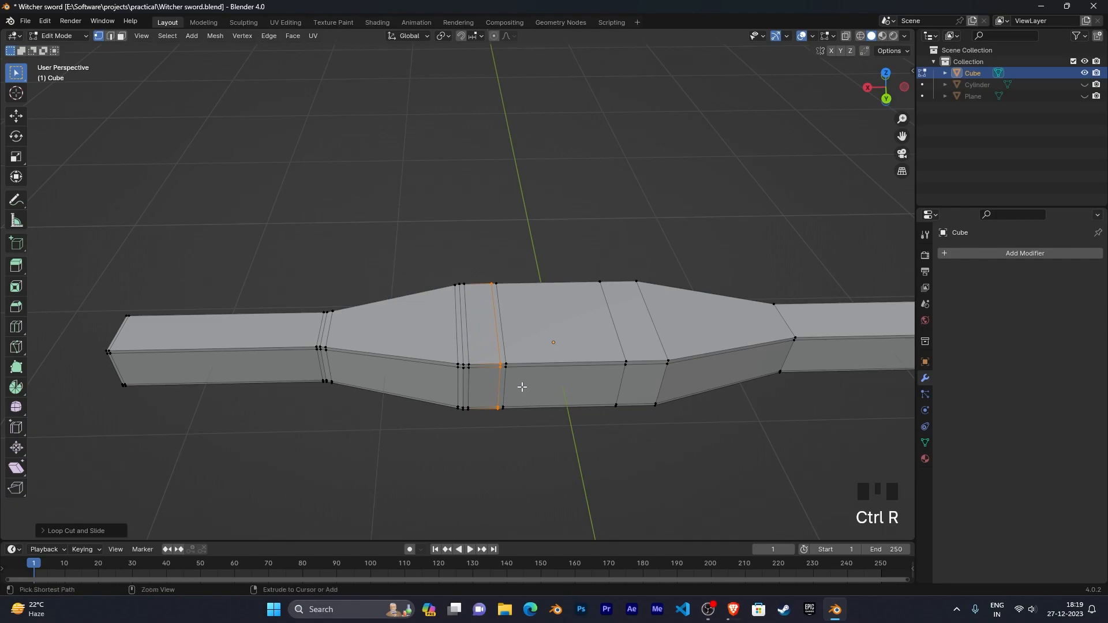
left_click(525, 381)
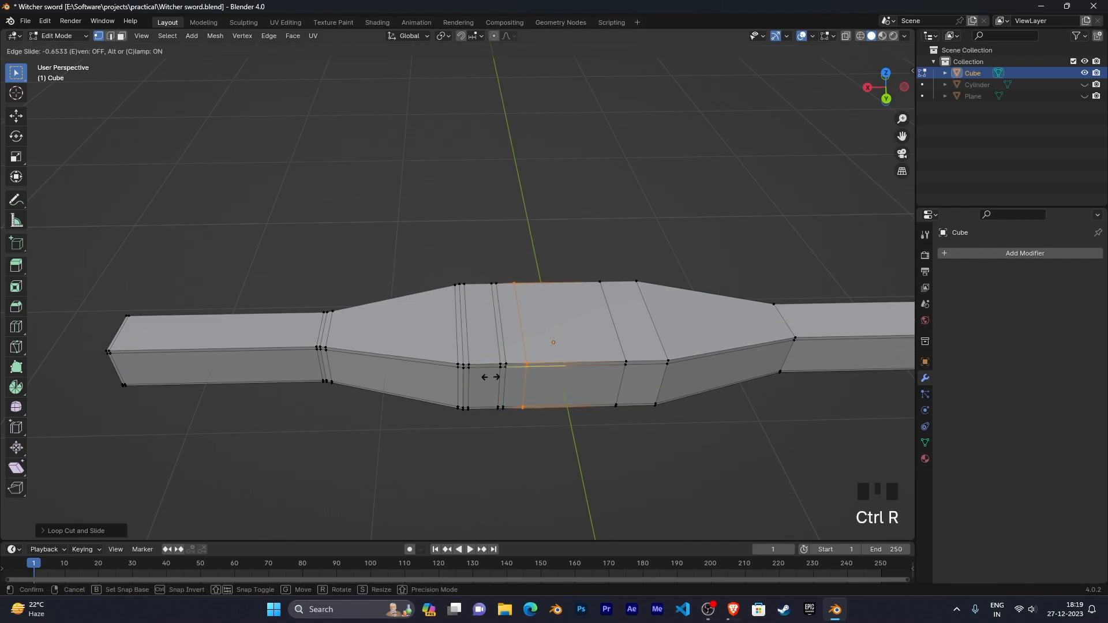
left_click(476, 377)
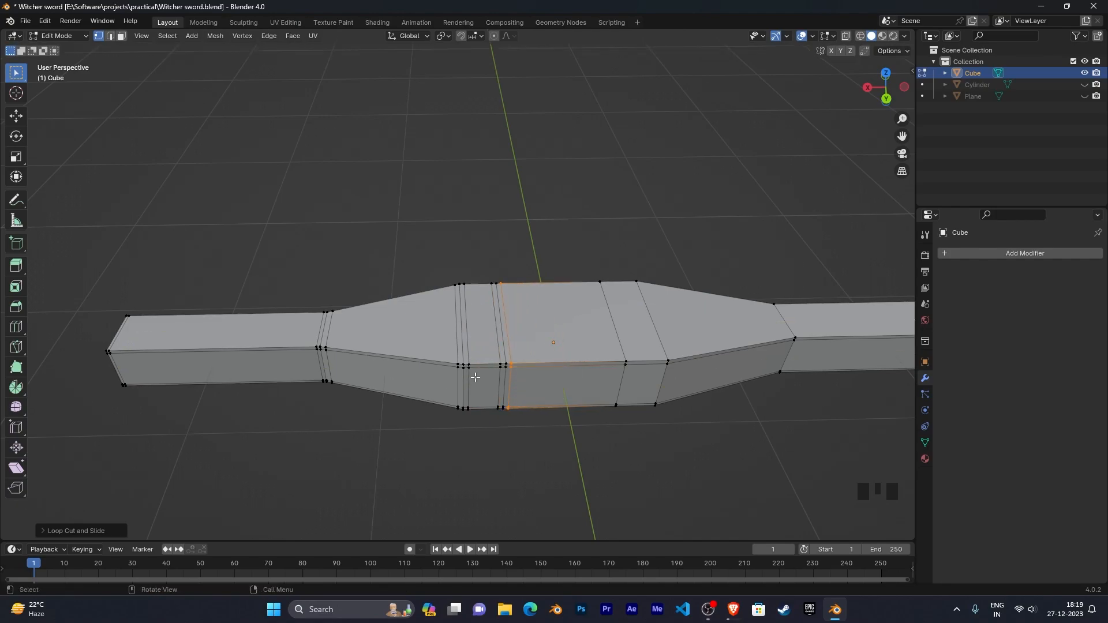
Step: Return to Object Mode, preview the crossguard's smoothing with a Subdivision Surface modifier from several angles, and remove the modifier
middle_click_drag(483, 404, 700, 389)
key("Tab")
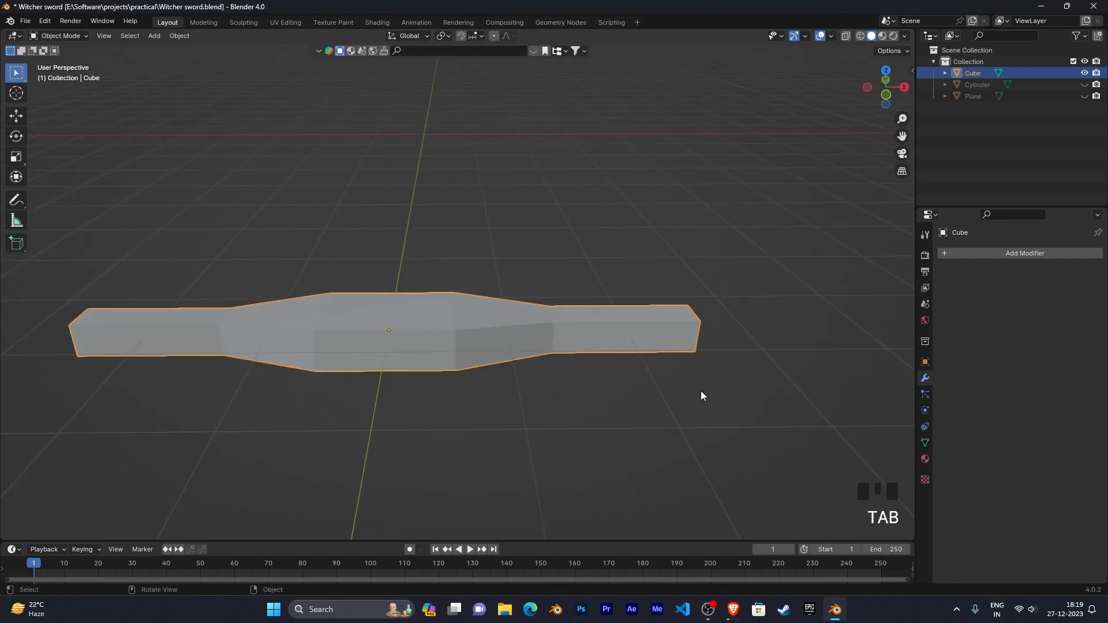
left_click(1002, 254)
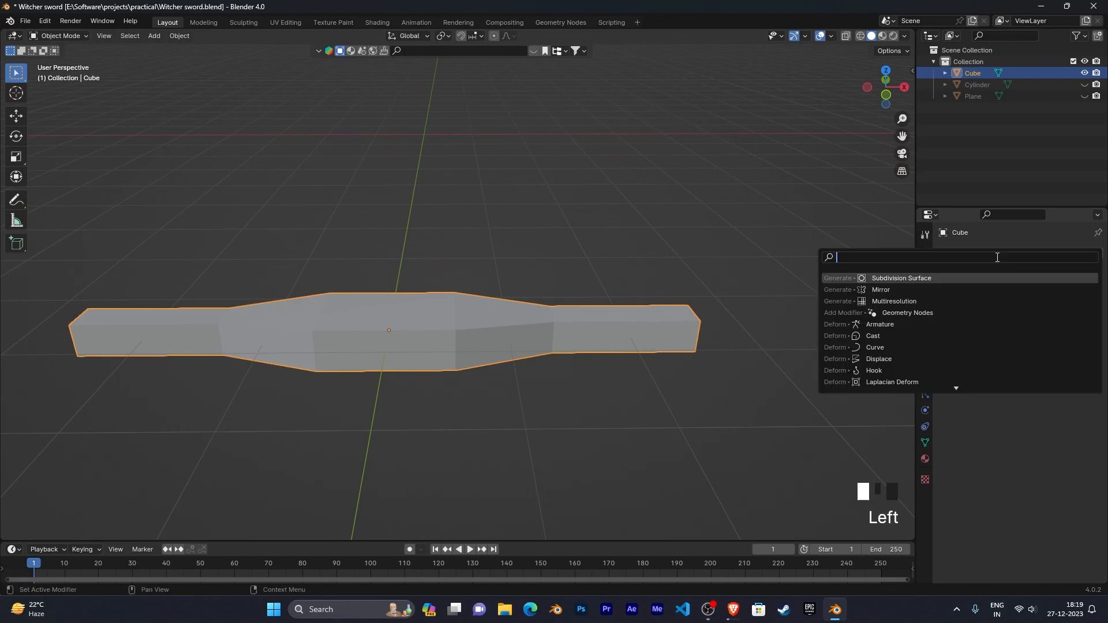
left_click(958, 279)
middle_click_drag(661, 347, 521, 342)
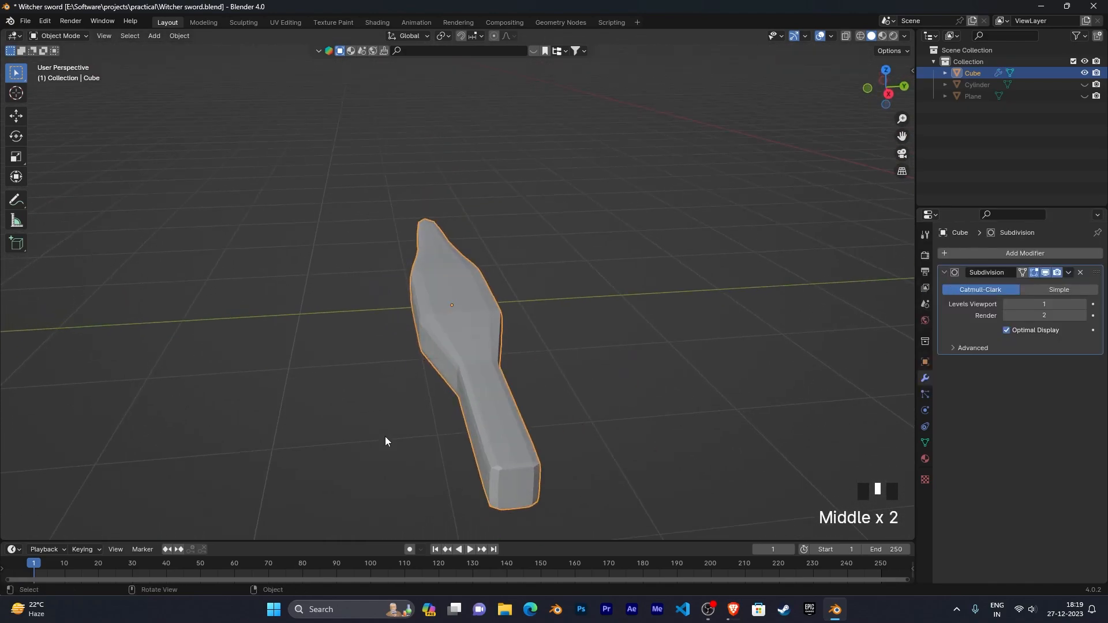
middle_click_drag(478, 381, 631, 353)
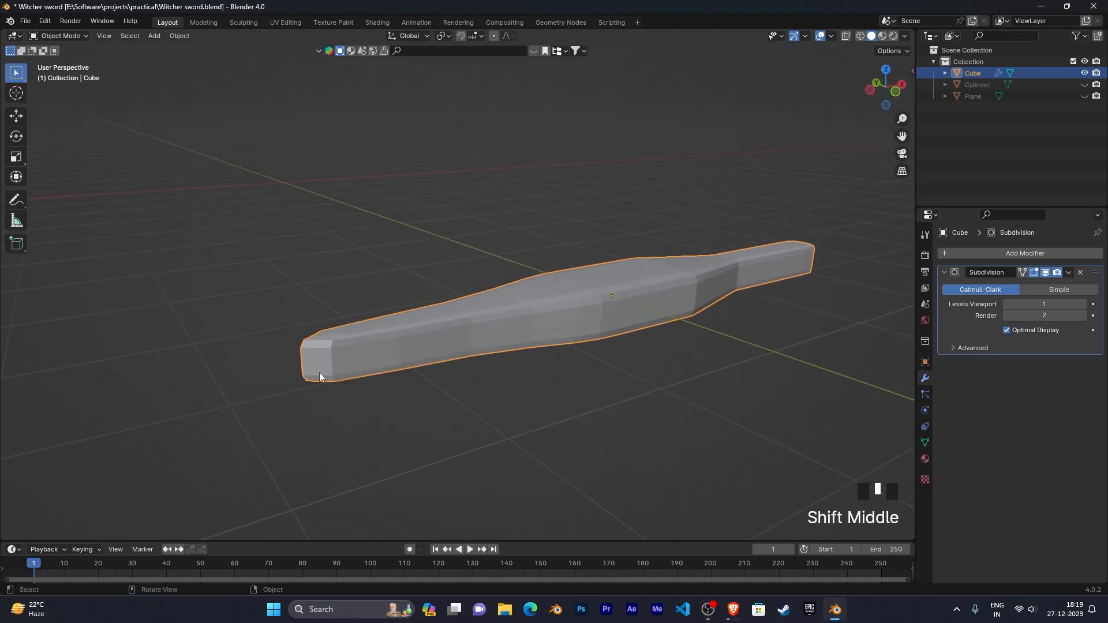
middle_click_drag(329, 373, 363, 345)
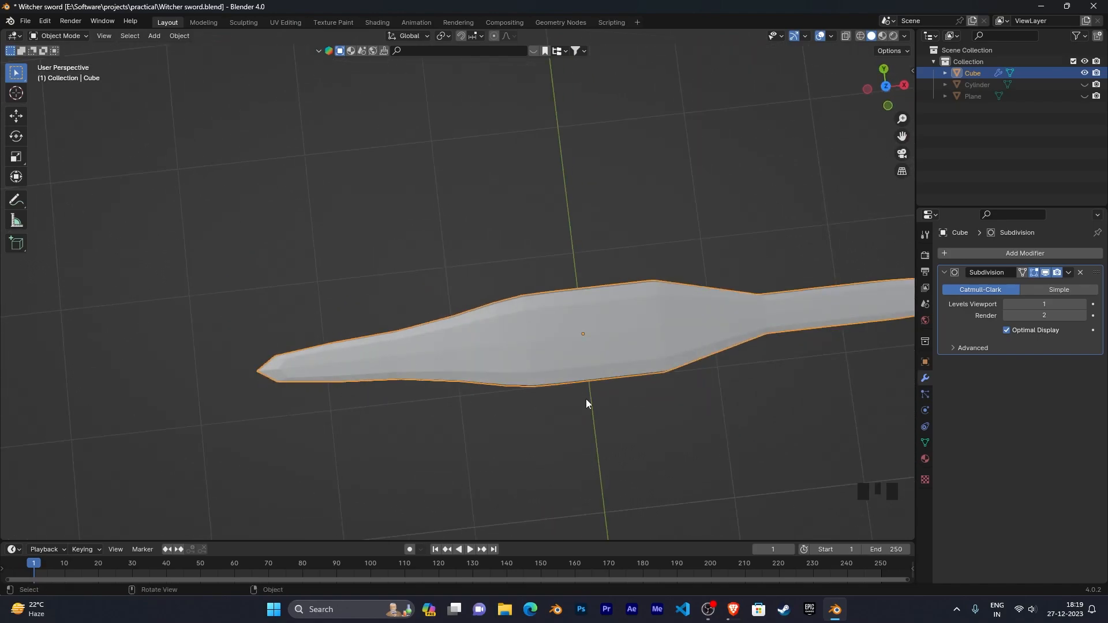
left_click(1081, 274)
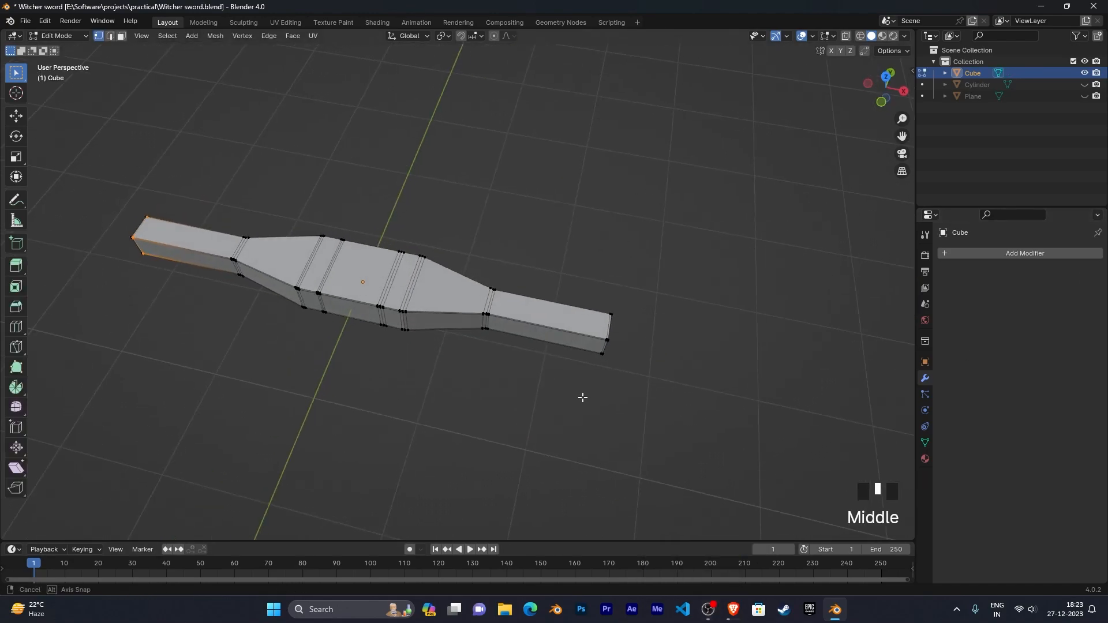
Step: Leave Edit Mode and add a Subdivision Surface modifier to the crossguard with all its supporting loops
middle_click_drag(576, 403, 638, 374, "shift")
scroll(631, 416, "up", 3)
scroll(631, 416, "up", 1)
scroll(639, 388, "down", 4)
key("Tab")
left_click(1014, 254)
left_click(1014, 257)
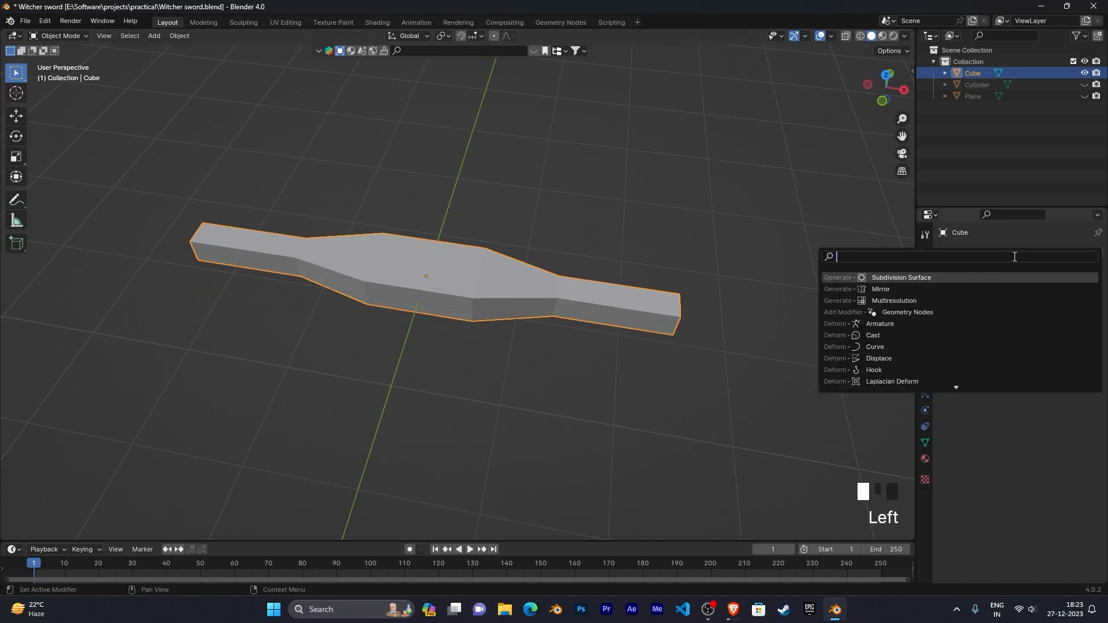
left_click(922, 277)
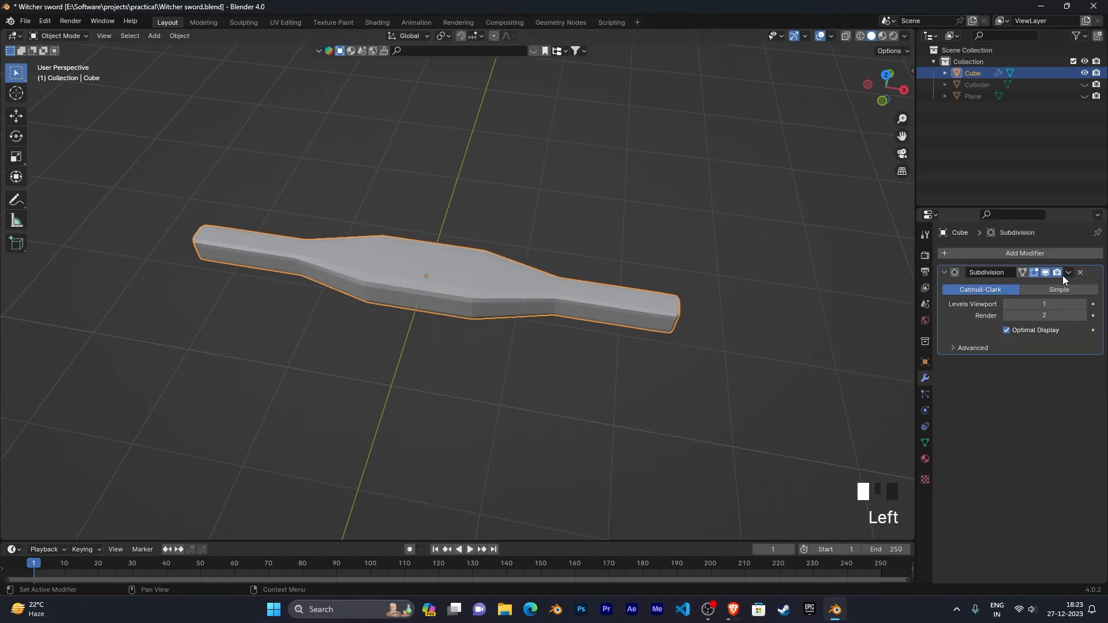
Step: Set the crossguard's Subdivision viewport level to 3 and check the smoothed shape from several angles
middle_click_drag(745, 318, 632, 272)
scroll(698, 309, "up", 2)
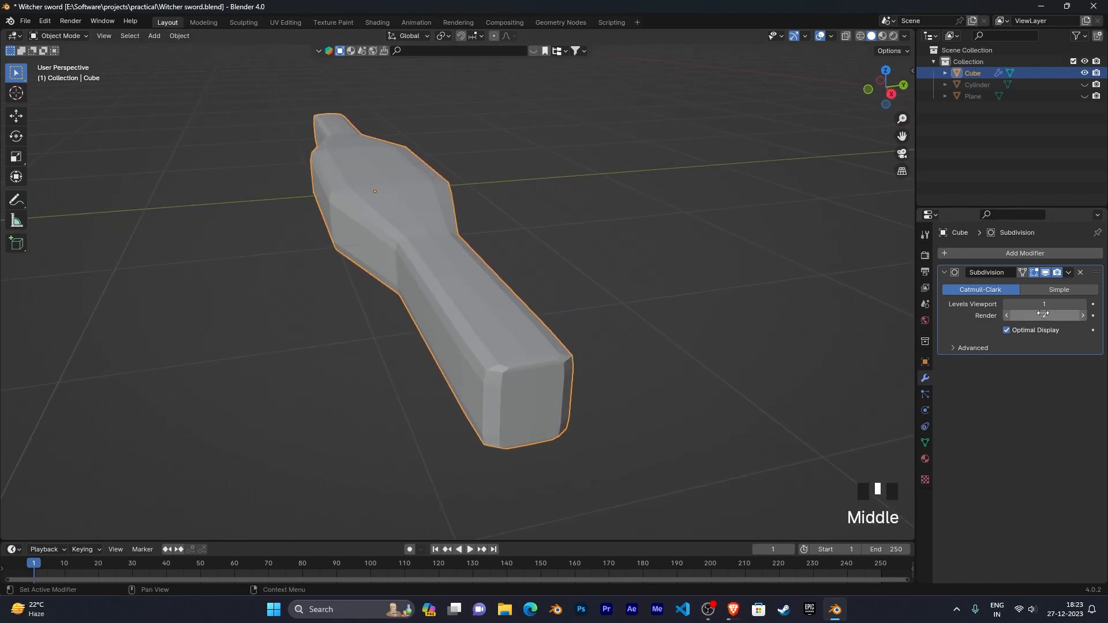
left_click(1083, 305)
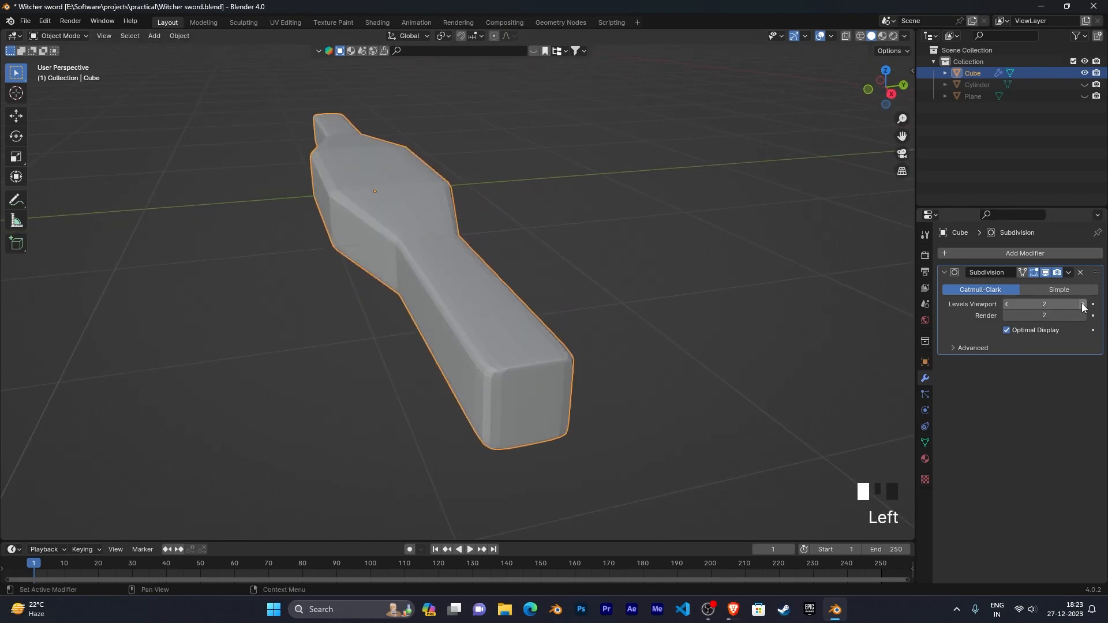
left_click(1083, 305)
middle_click_drag(708, 369, 774, 396)
scroll(782, 396, "up", 4)
scroll(819, 387, "down", 3)
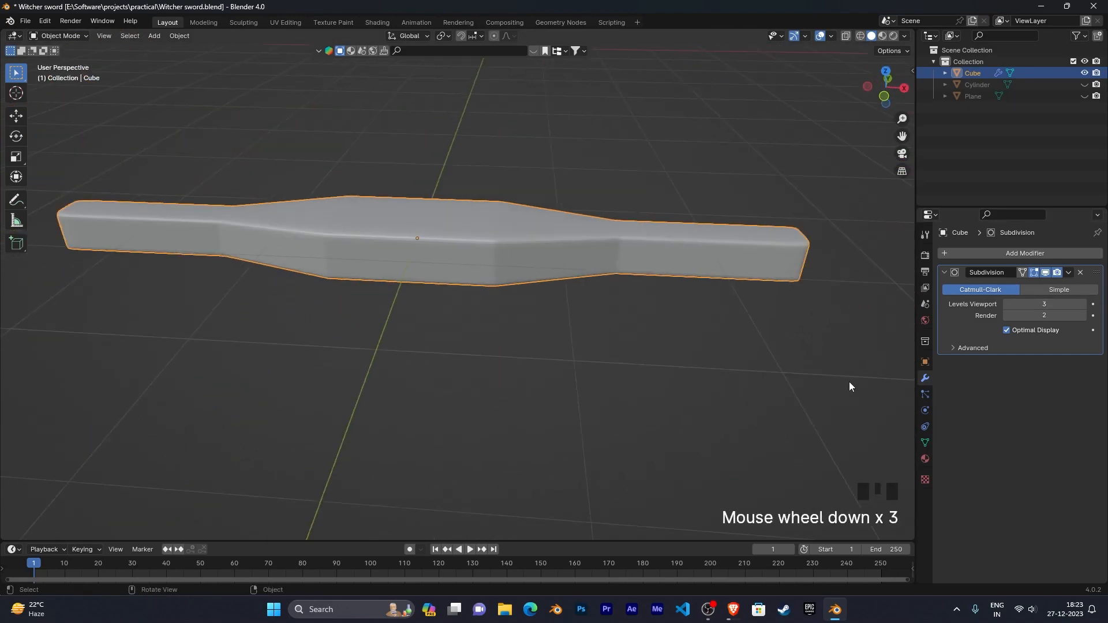
middle_click_drag(849, 386, 33, 379)
middle_click_drag(353, 377, 415, 376)
scroll(451, 381, "up", 2)
scroll(422, 386, "down", 1)
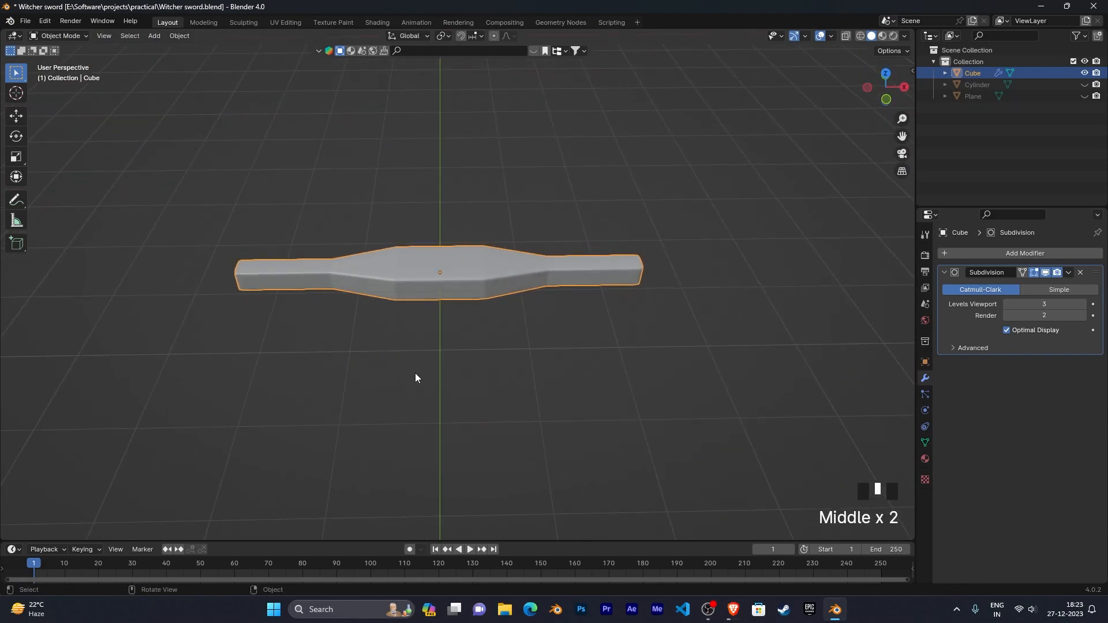
Step: Unhide all the sword parts and select the handle
mouse_move(490, 376)
middle_mouse_down()
mouse_move(396, 385)
mouse_move(576, 364)
mouse_move(483, 359)
middle_mouse_up()
key("alt+h")
left_click(484, 359)
middle_click_drag(597, 368, 531, 374)
scroll(518, 354, "up", 3)
left_click(463, 307)
middle_click_drag(463, 307, 584, 364)
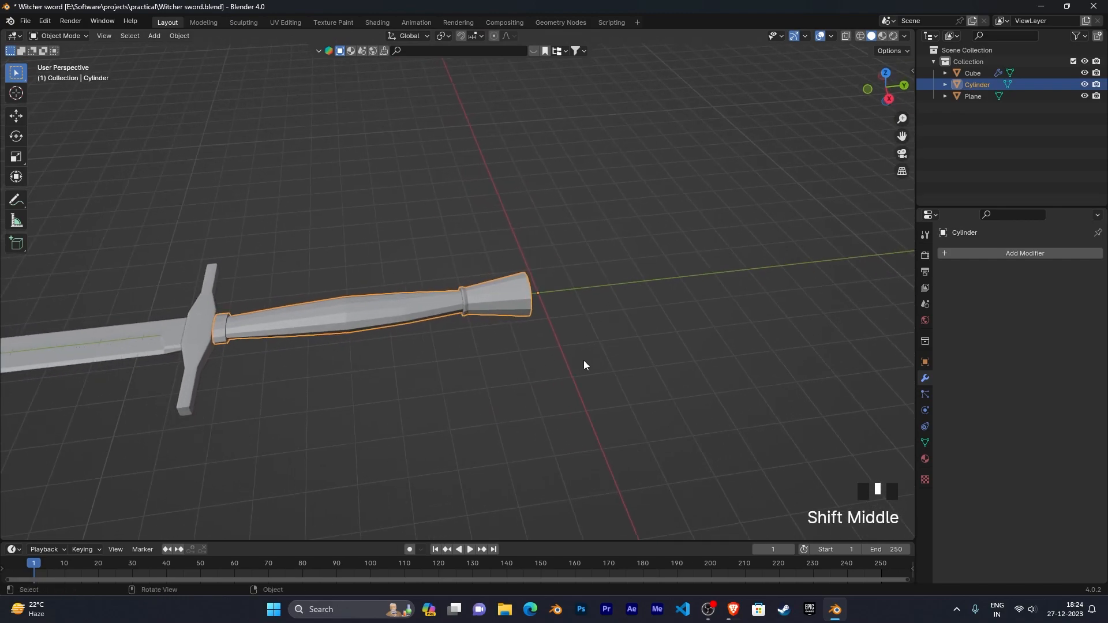
Step: Enter Edit Mode on the handle and add three evenly spaced loop cuts around the flared pommel section without sliding them
mouse_move(486, 296)
middle_mouse_down()
mouse_move(522, 332)
mouse_move(500, 298)
middle_mouse_up()
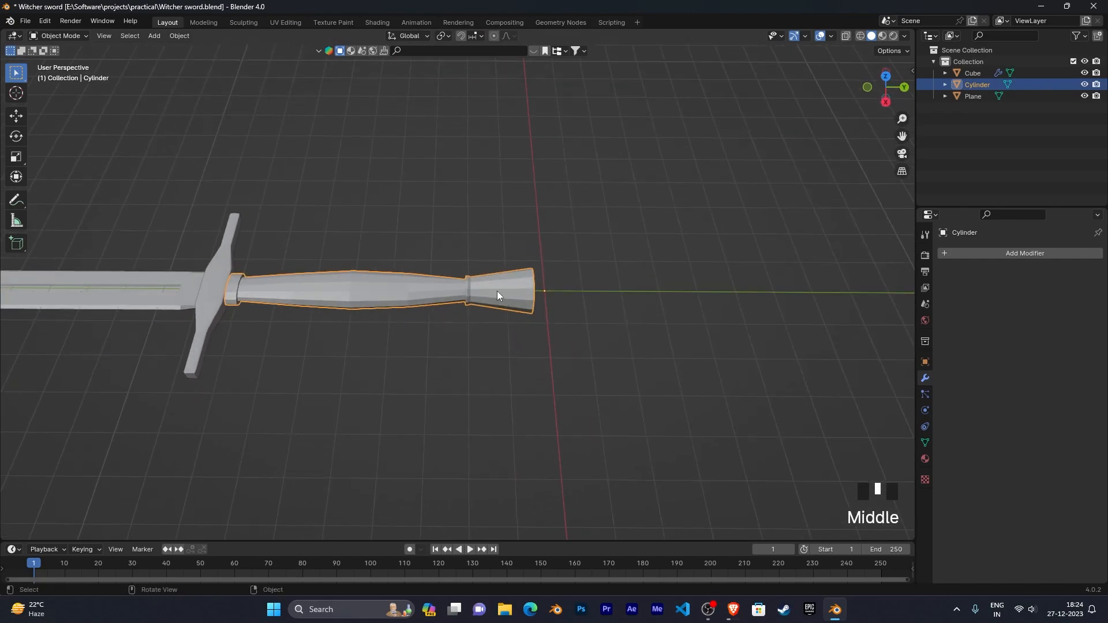
scroll(536, 359, "up", 5)
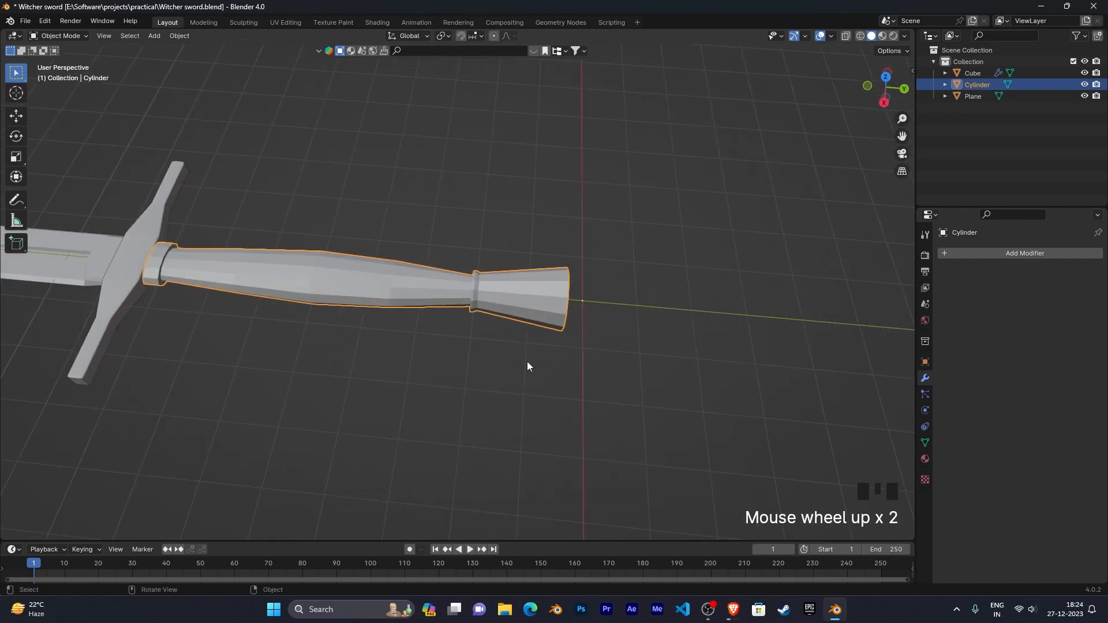
middle_click_drag(664, 339, 530, 306)
scroll(621, 294, "up", 3)
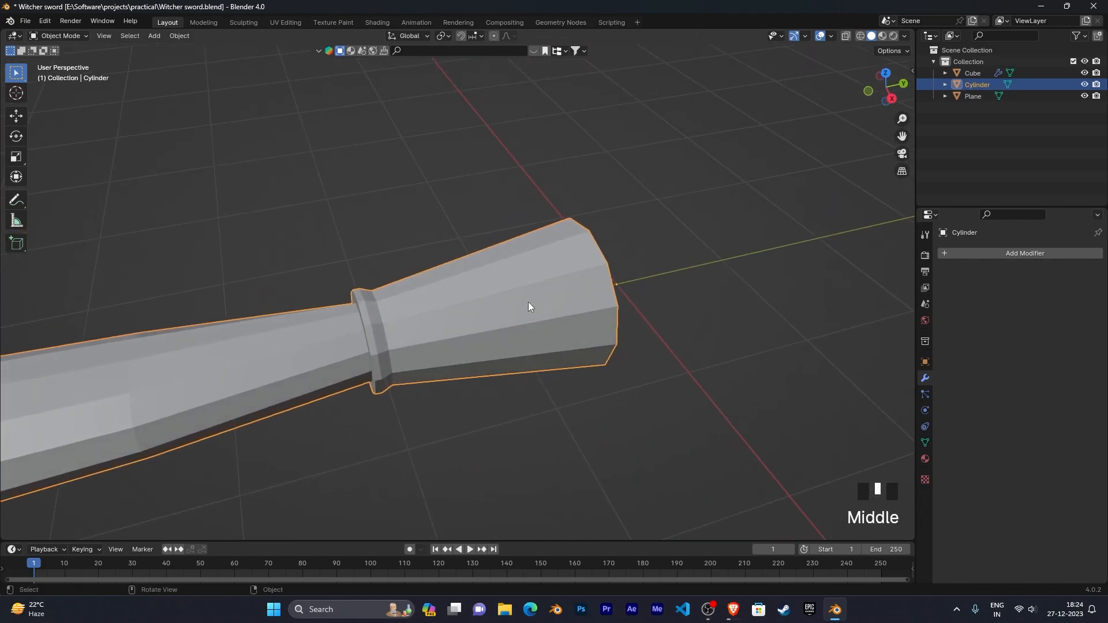
key("Tab")
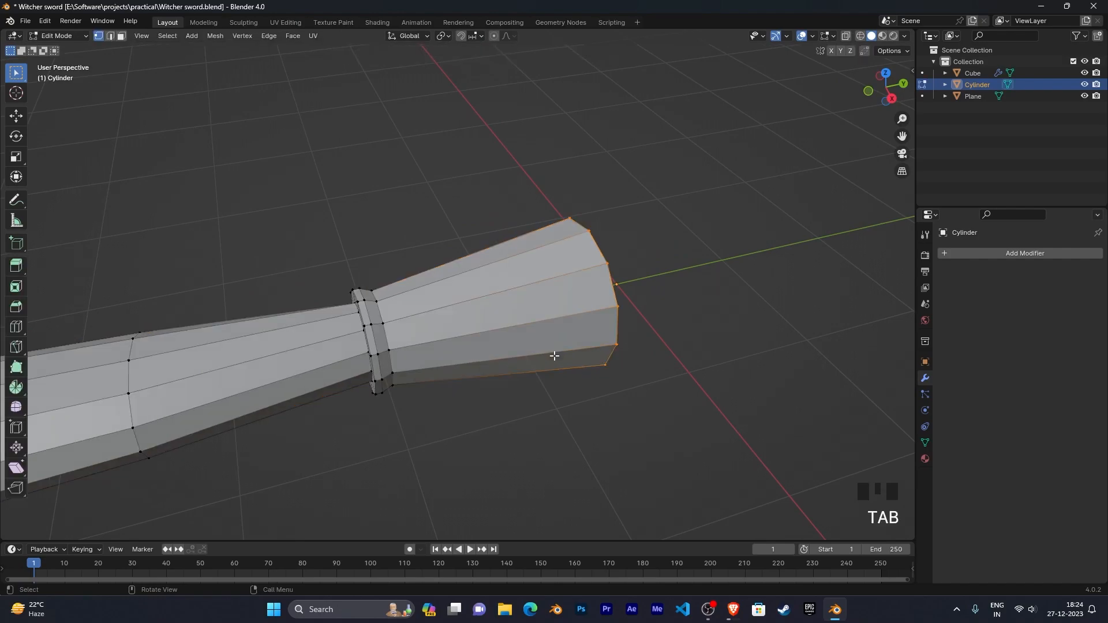
middle_click_drag(554, 356, 535, 357)
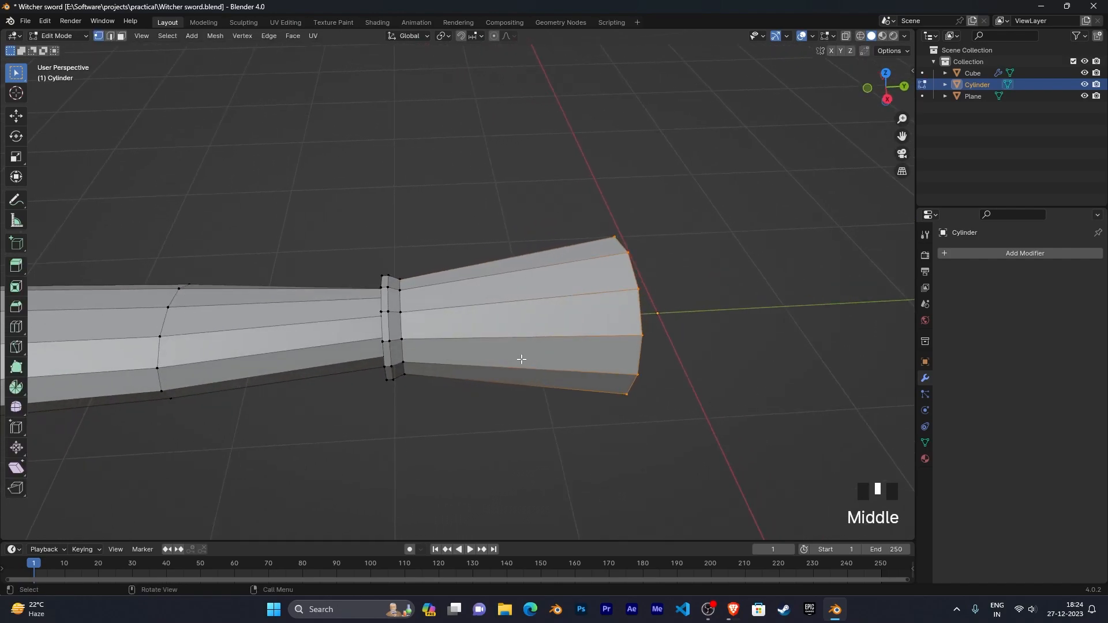
key("ctrl+r")
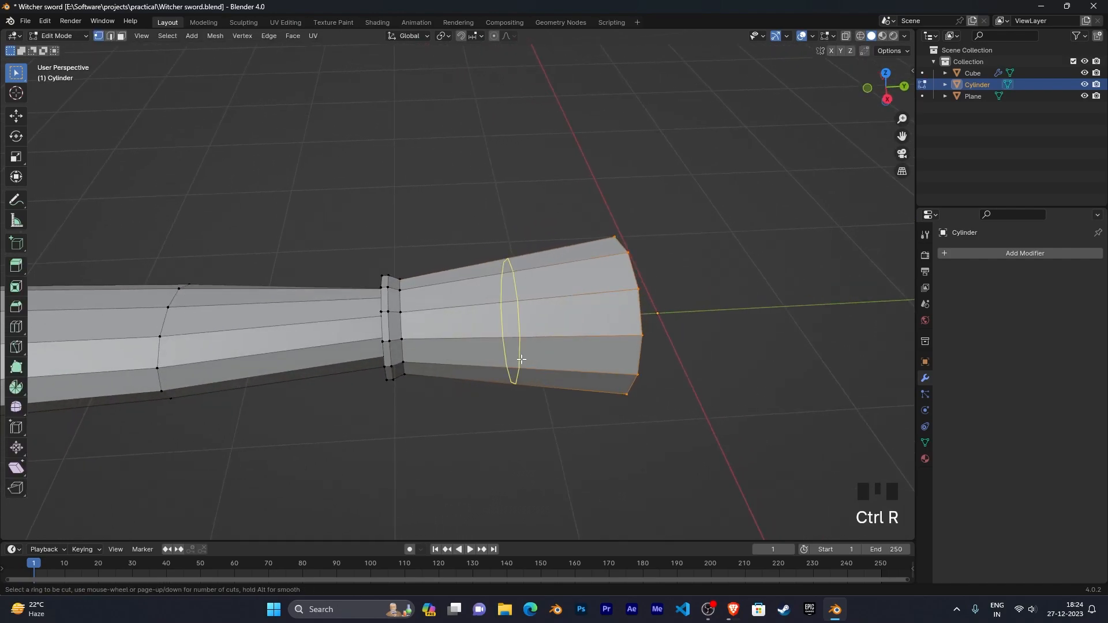
scroll(522, 359, "up", 2)
scroll(521, 359, "down", 2)
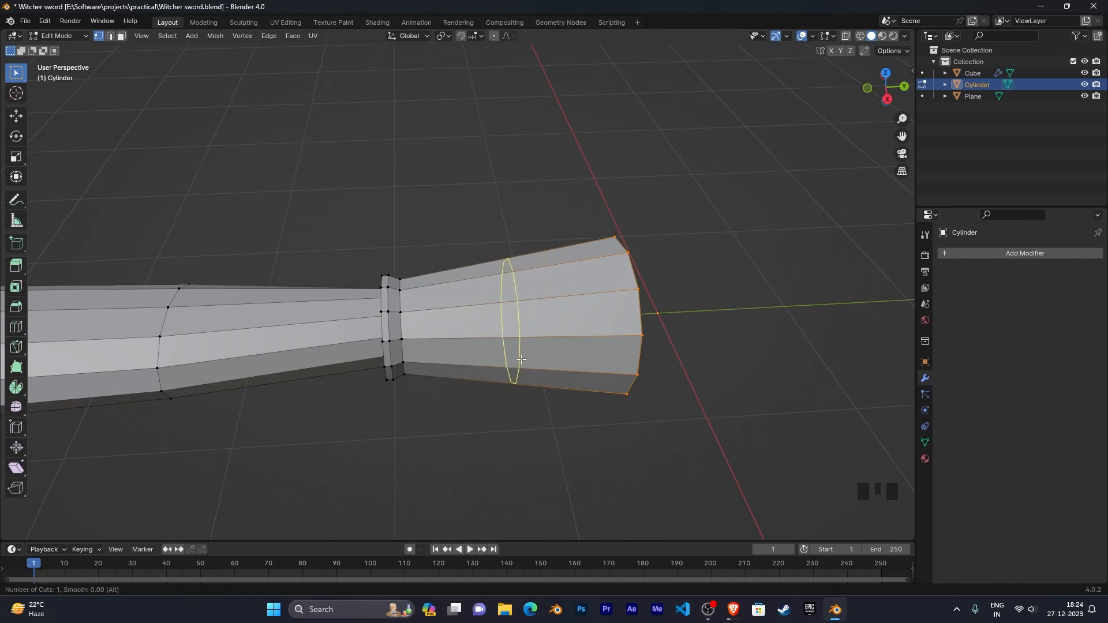
scroll(522, 359, "up", 1)
scroll(521, 359, "up", 1)
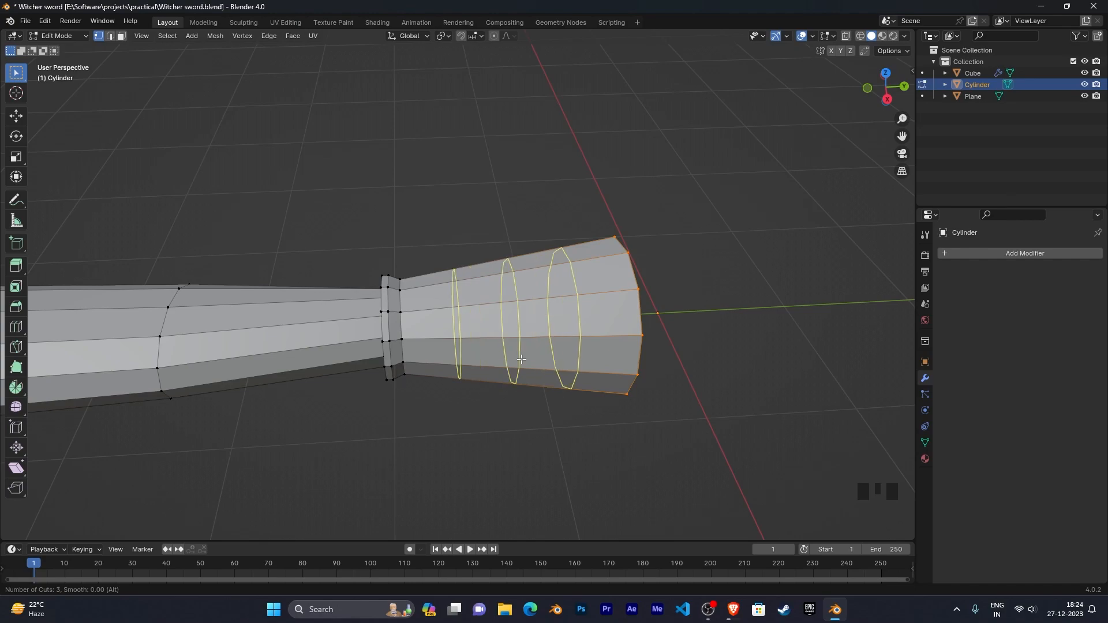
scroll(521, 359, "down", 2)
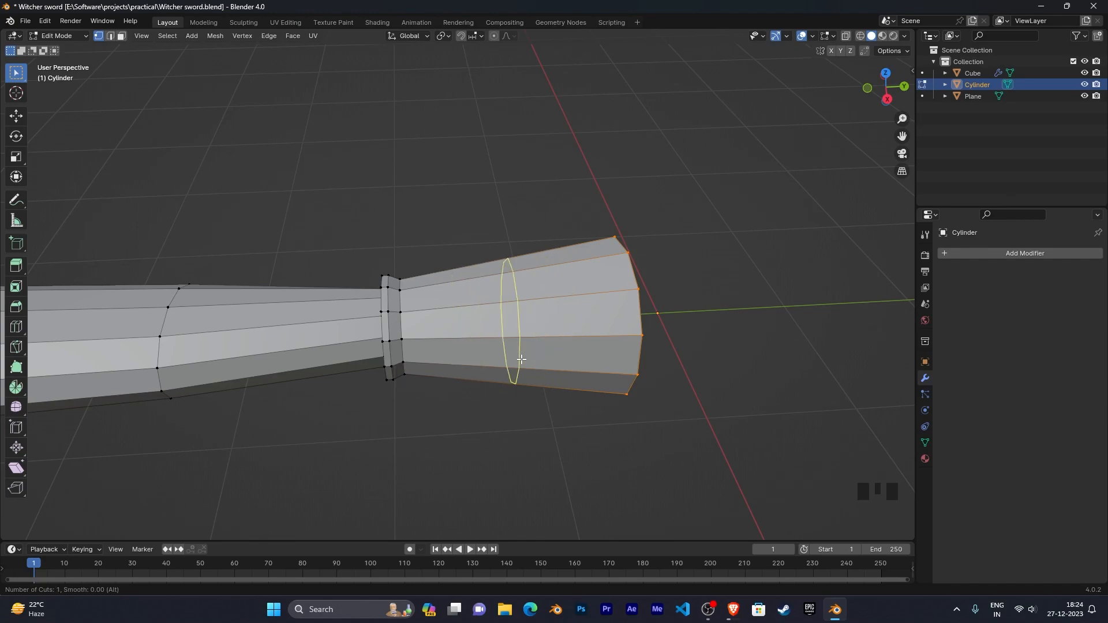
scroll(521, 359, "up", 2)
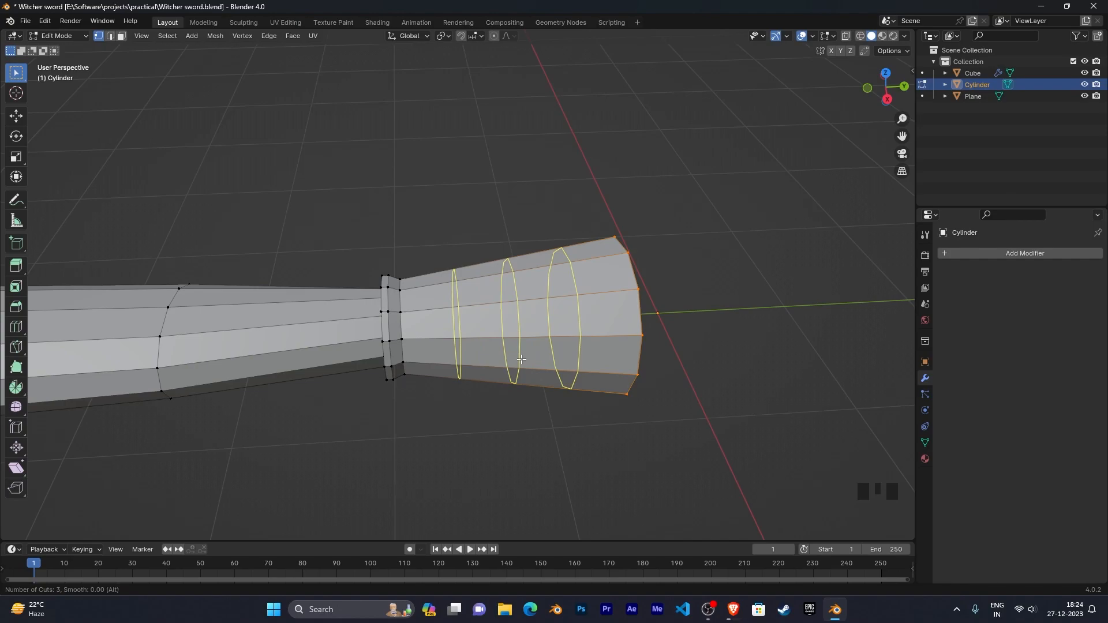
left_click(521, 358)
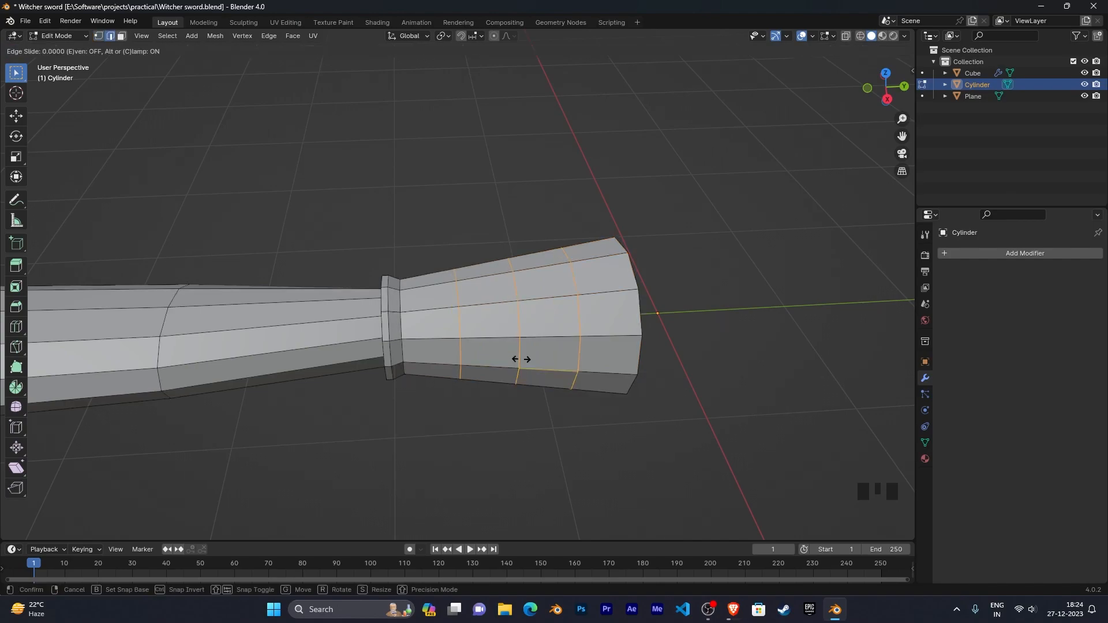
left_click(521, 359)
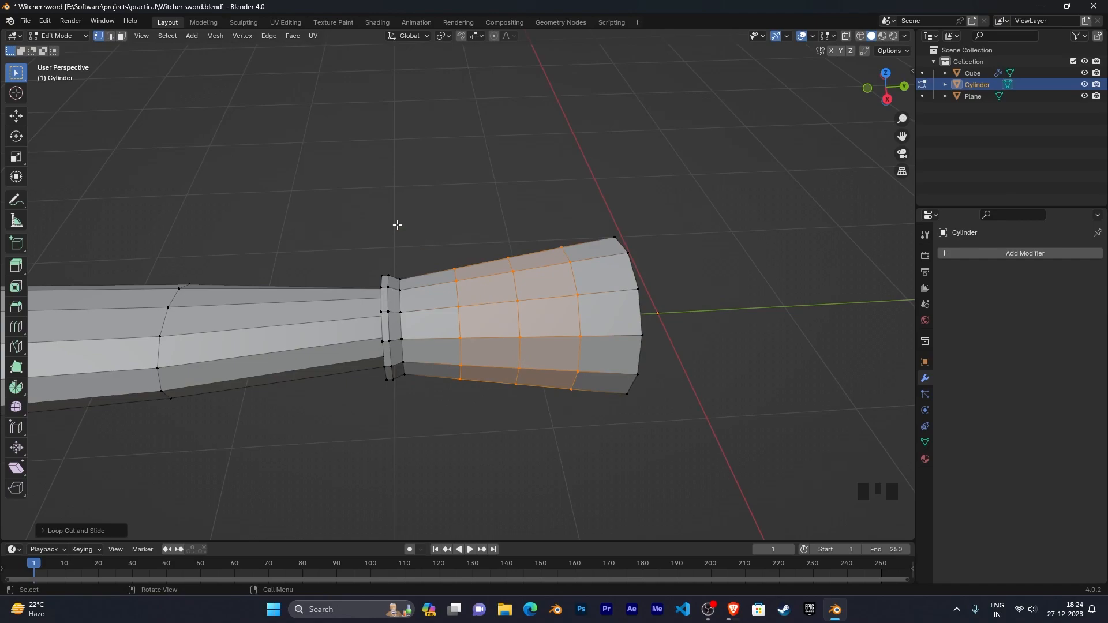
Step: Switch to edge selection and select the whole middle edge loop of the flared pommel section
left_click(110, 37)
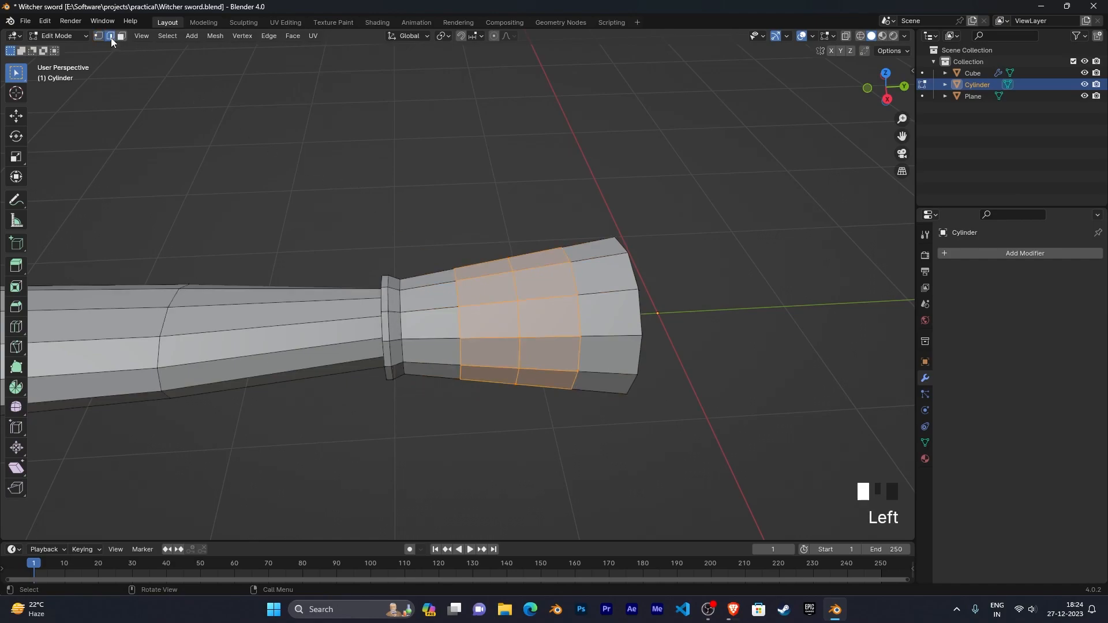
left_click(483, 406)
left_click(519, 321)
triple_click(519, 320)
triple_click(519, 321)
double_click(519, 320)
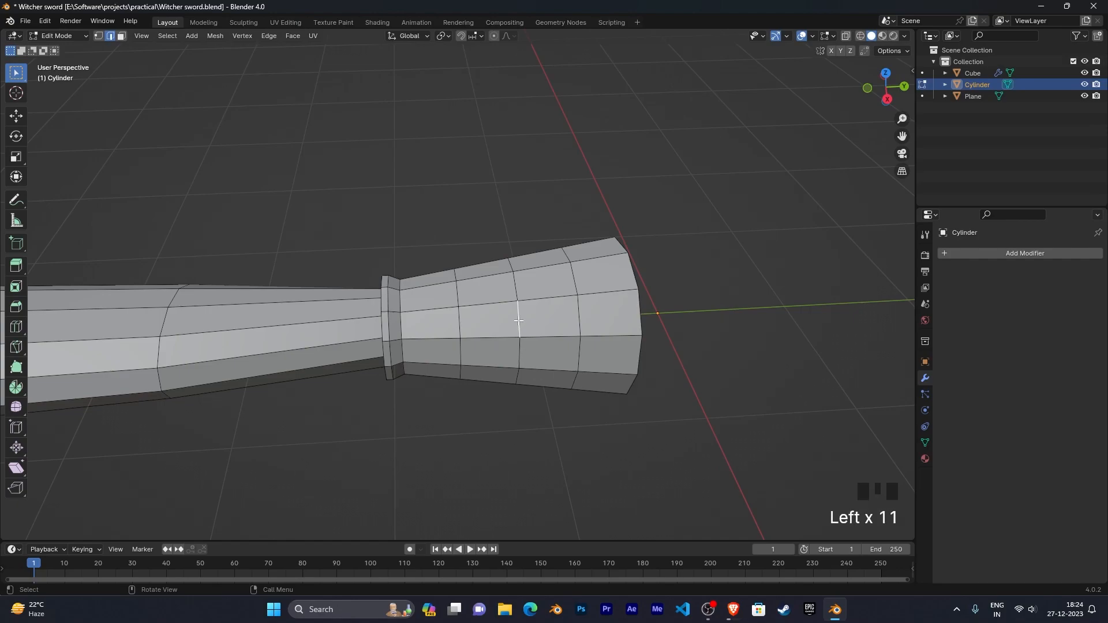
left_click(519, 321, "alt")
double_click(518, 321, "alt")
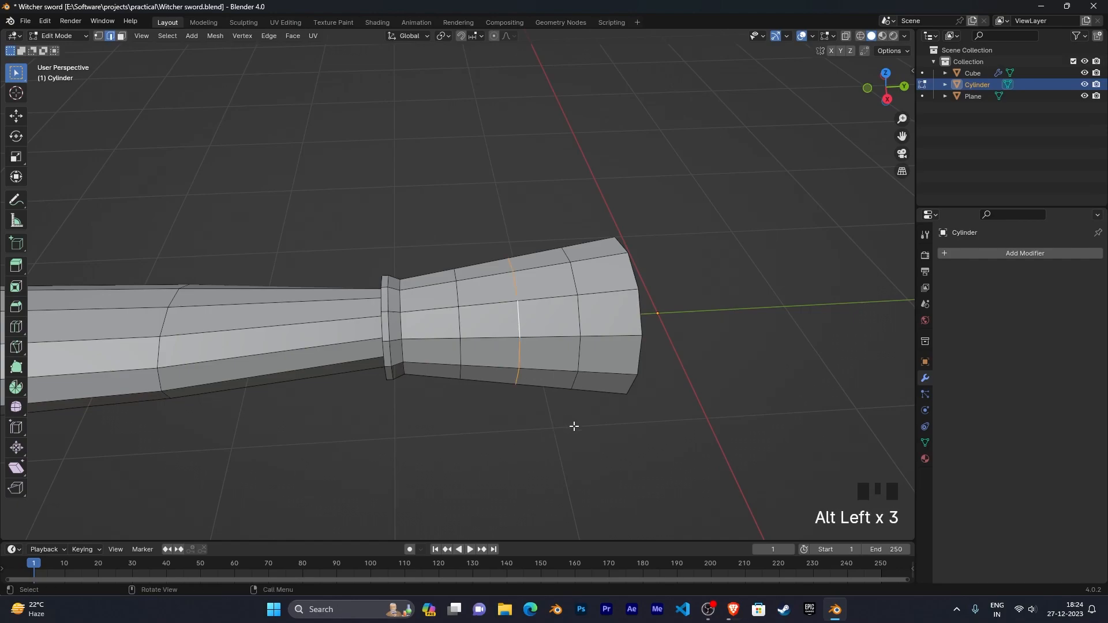
left_click(551, 423)
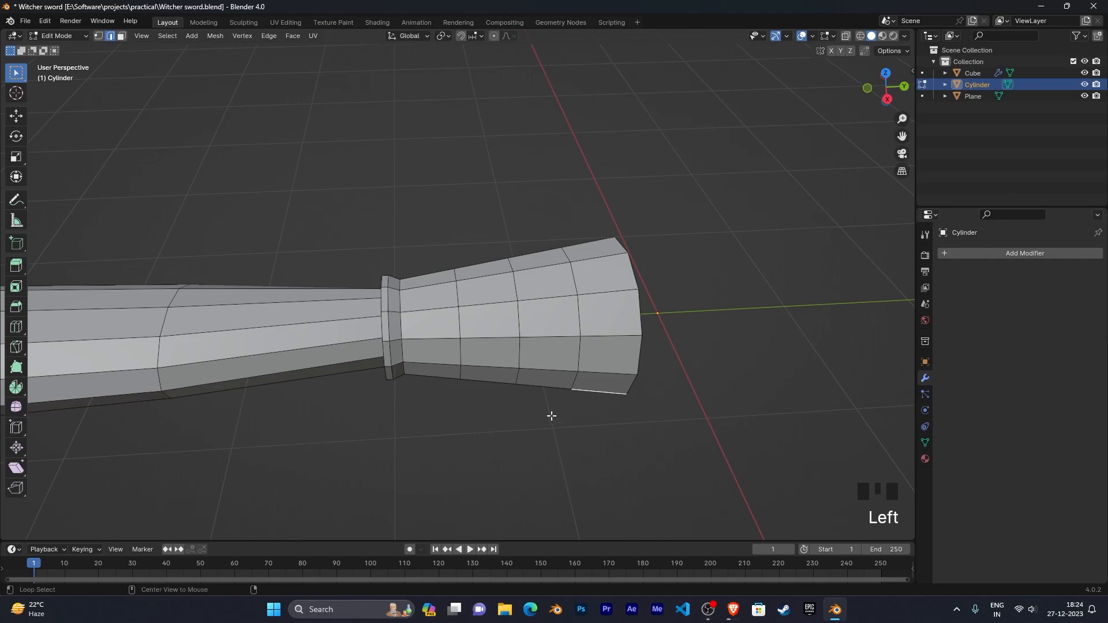
left_click(519, 322, "alt")
middle_click_drag(573, 438, 597, 404)
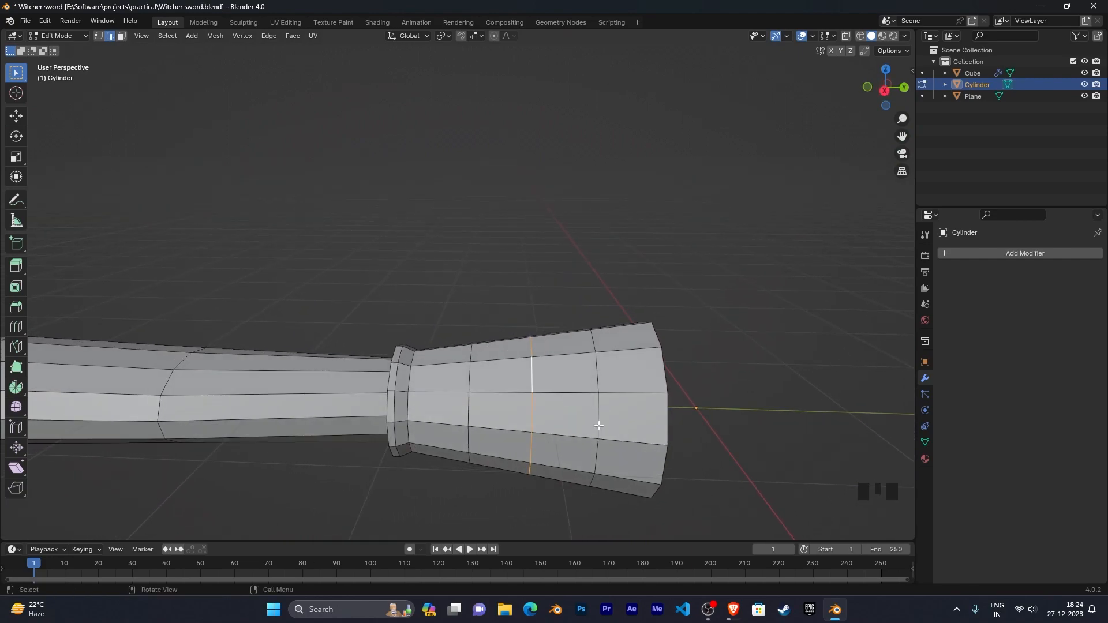
Step: Select all three new edge loops on the pommel and bevel them about 0.095 m with one segment into separate bands
left_click(598, 425, "alt")
left_click(599, 425, "alt")
left_click(598, 425, "alt")
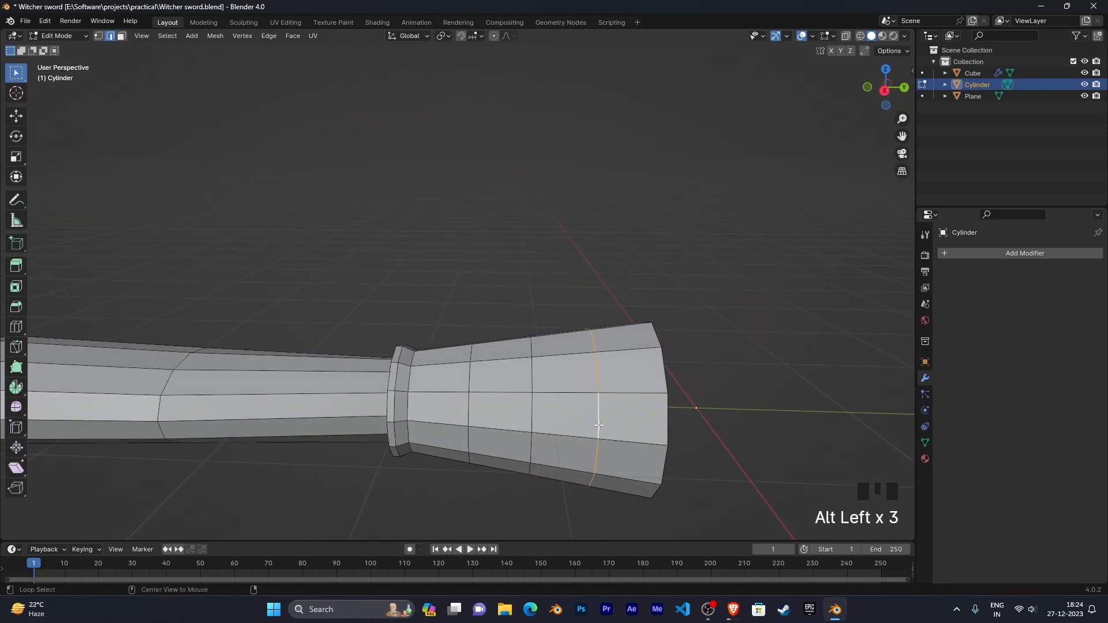
left_click(531, 424, "alt+shift")
left_click(532, 424, "alt+shift")
left_click(531, 423, "alt+shift")
left_click(532, 423, "alt+shift")
middle_click_drag(531, 423, 554, 435)
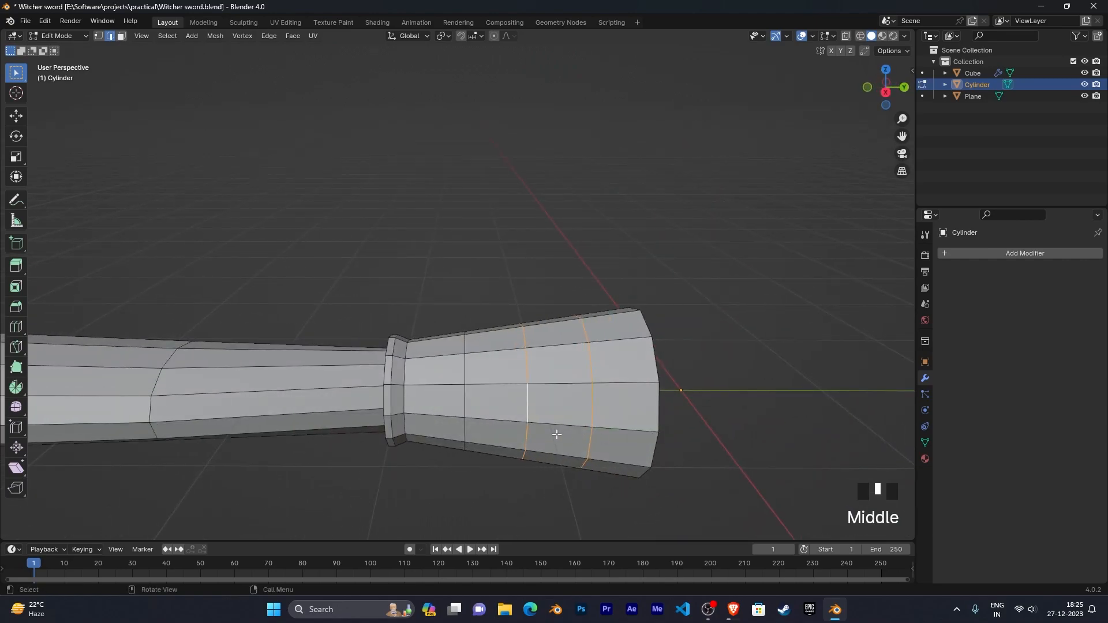
left_click(465, 404, "alt+shift")
middle_click_drag(465, 404, 591, 430)
scroll(590, 429, "up", 2)
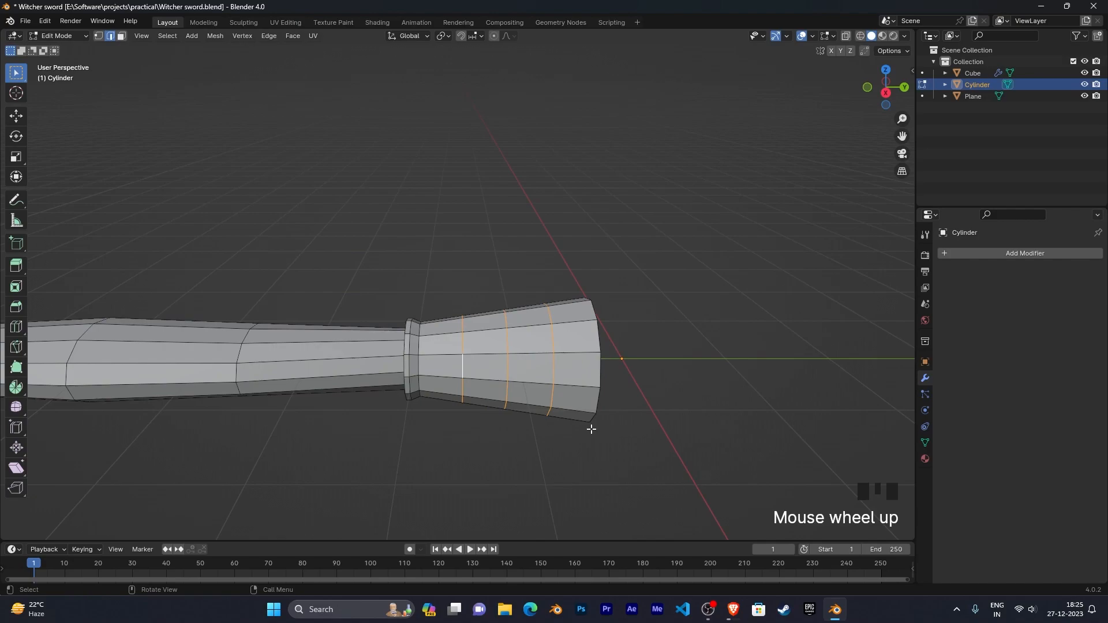
key("ctrl+b")
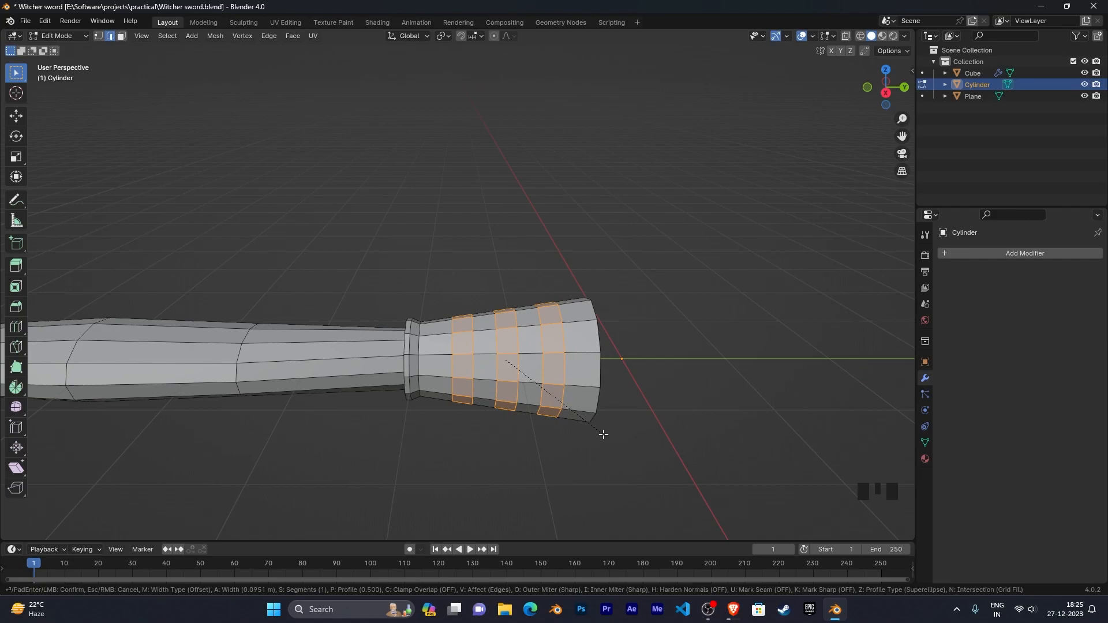
left_click(603, 434)
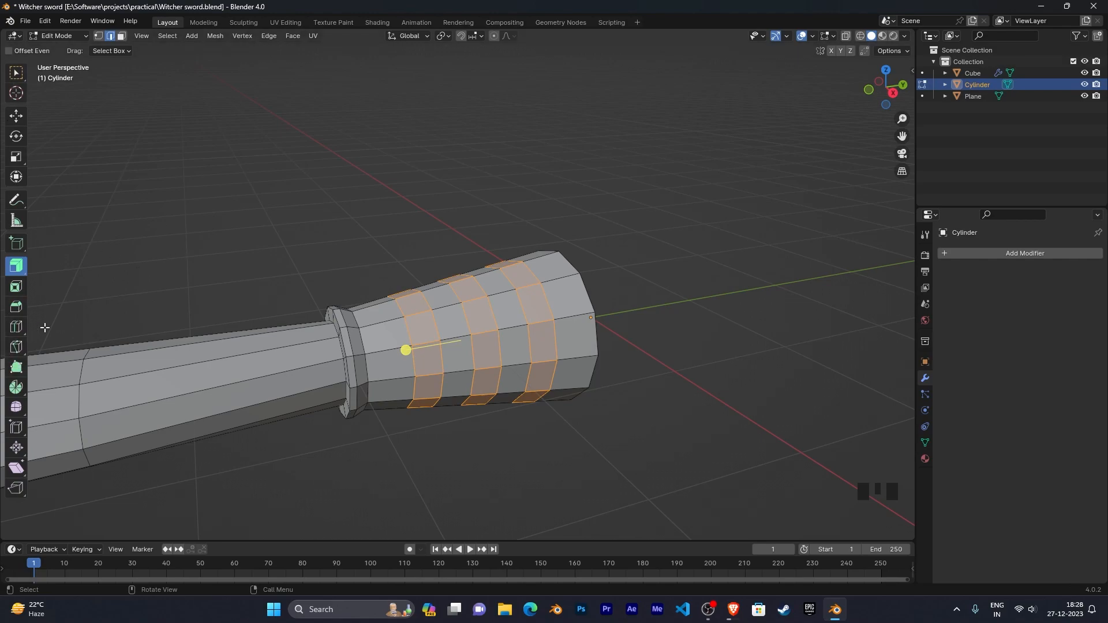
Step: Extrude the three selected pommel bands inward with Extrude Along Normals to form recessed grooves, and return to the selection tool
left_click(16, 270)
left_click(16, 270)
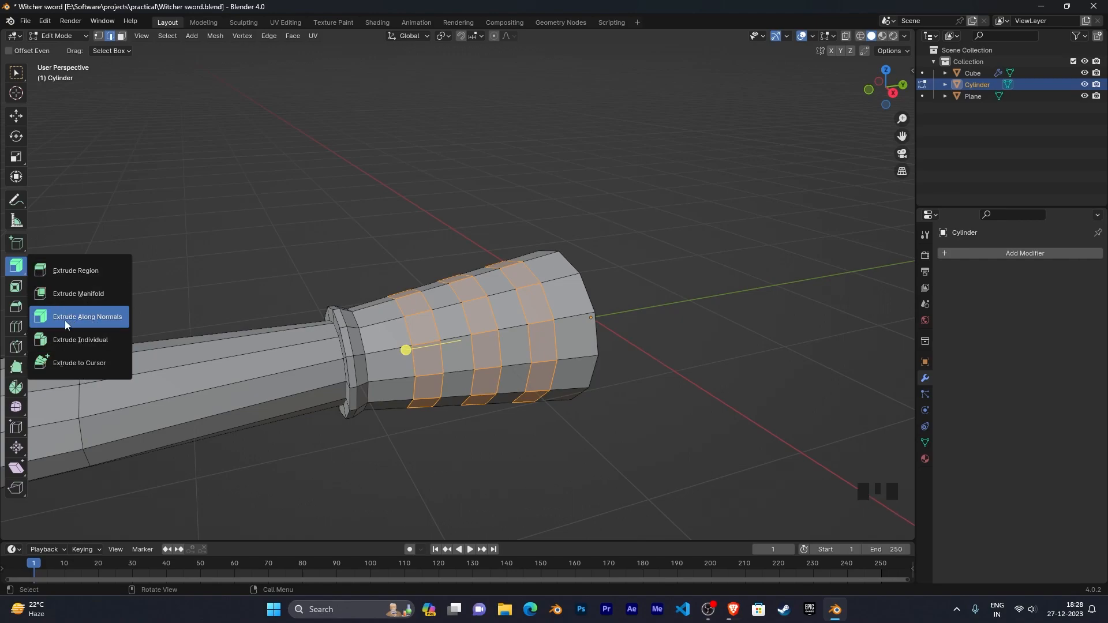
left_click(103, 317)
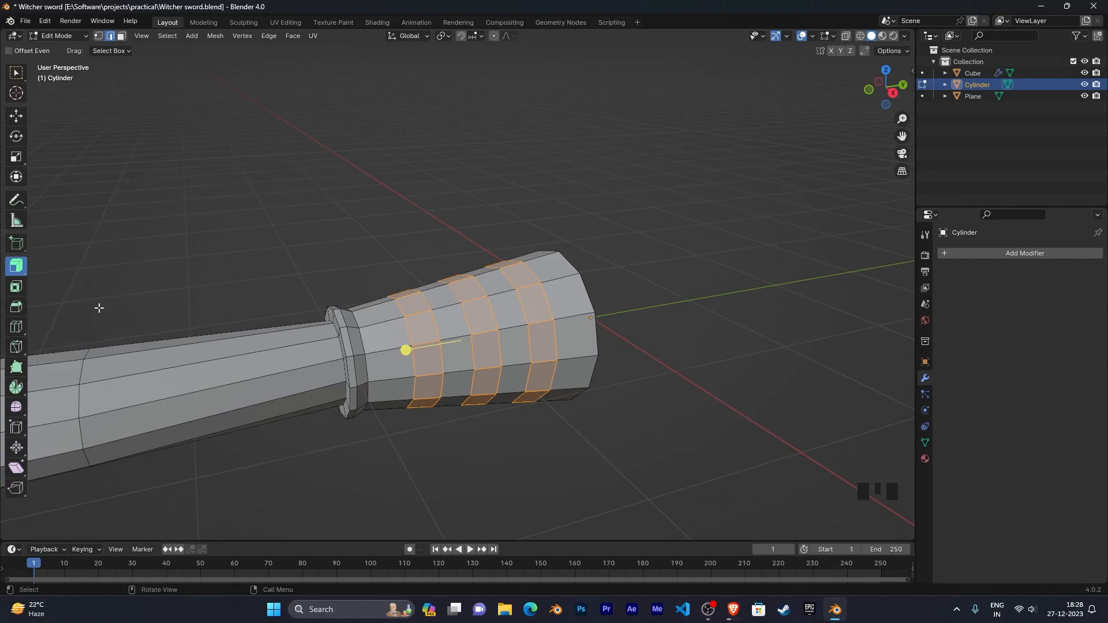
middle_click(338, 363)
scroll(433, 366, "up", 2)
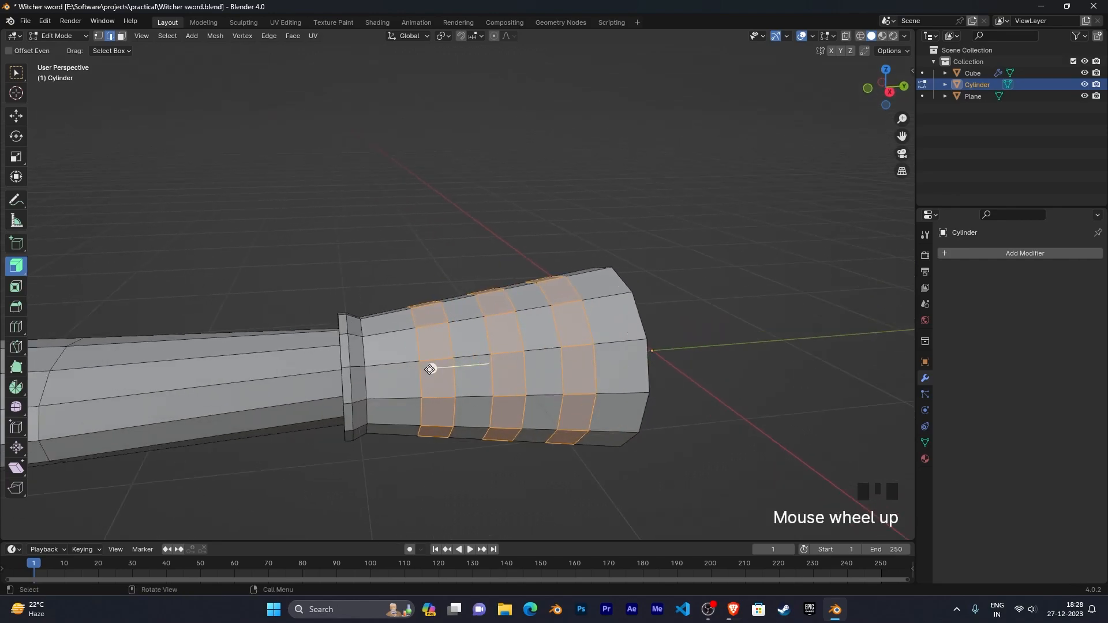
left_click_drag(448, 382, 336, 390)
middle_click_drag(471, 369, 455, 399)
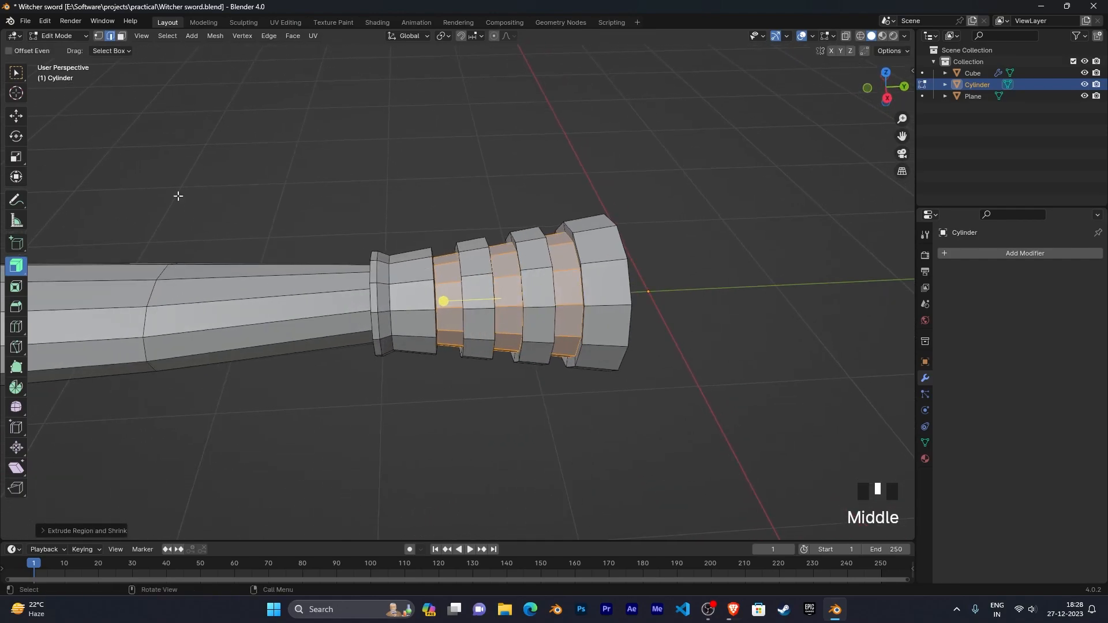
left_click(14, 76)
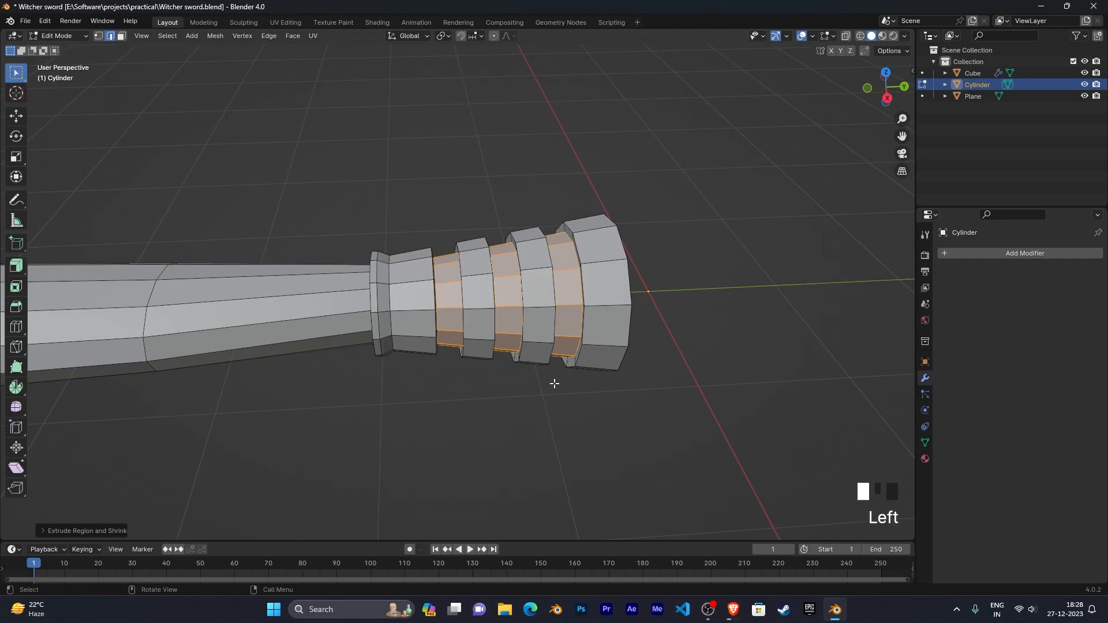
Step: Switch to vertex selection and add a supporting loop cut on the grip, slid close to its middle ring
scroll(550, 384, "down", 1)
middle_click_drag(693, 369, 459, 383, "shift")
scroll(625, 369, "down", 1)
scroll(633, 371, "down", 4)
scroll(449, 392, "up", 4)
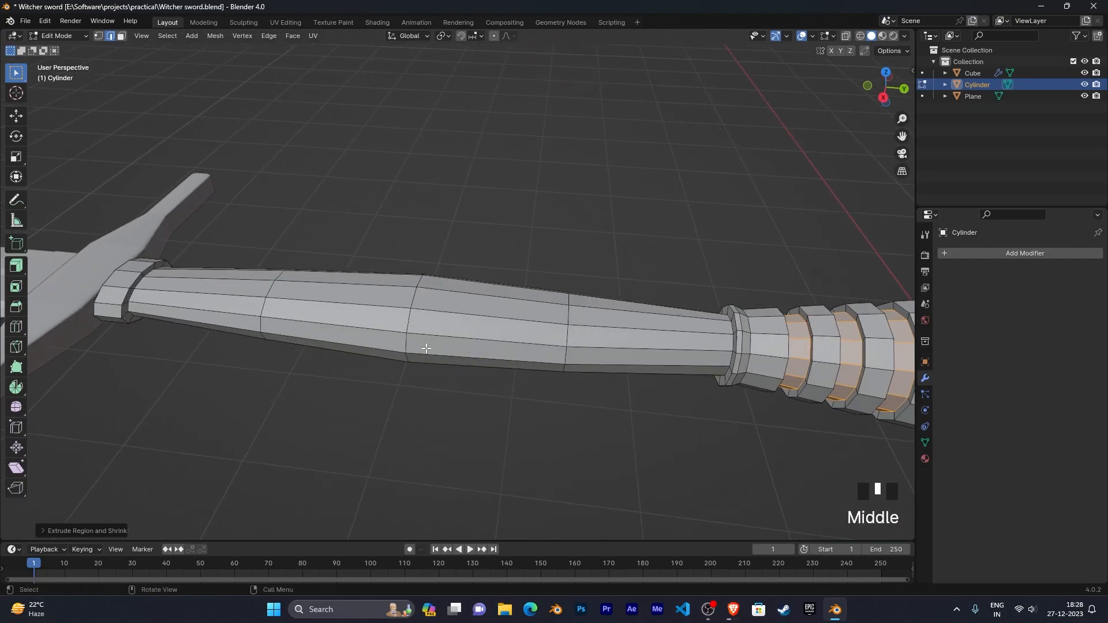
left_click(99, 37)
left_click(99, 37)
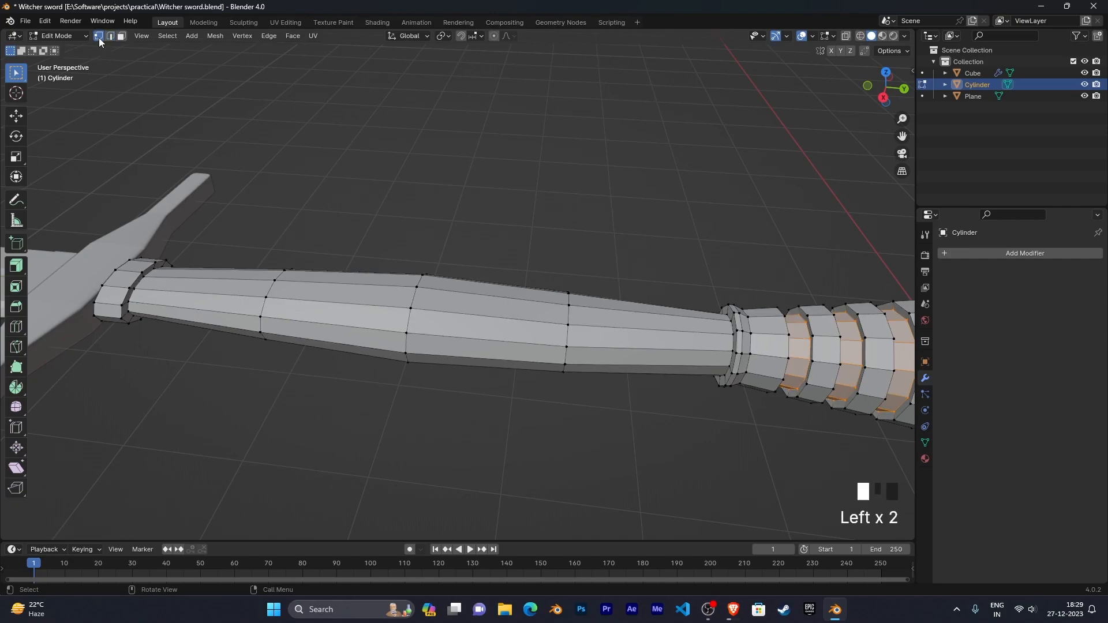
middle_click_drag(459, 342, 445, 371)
key("ctrl+r")
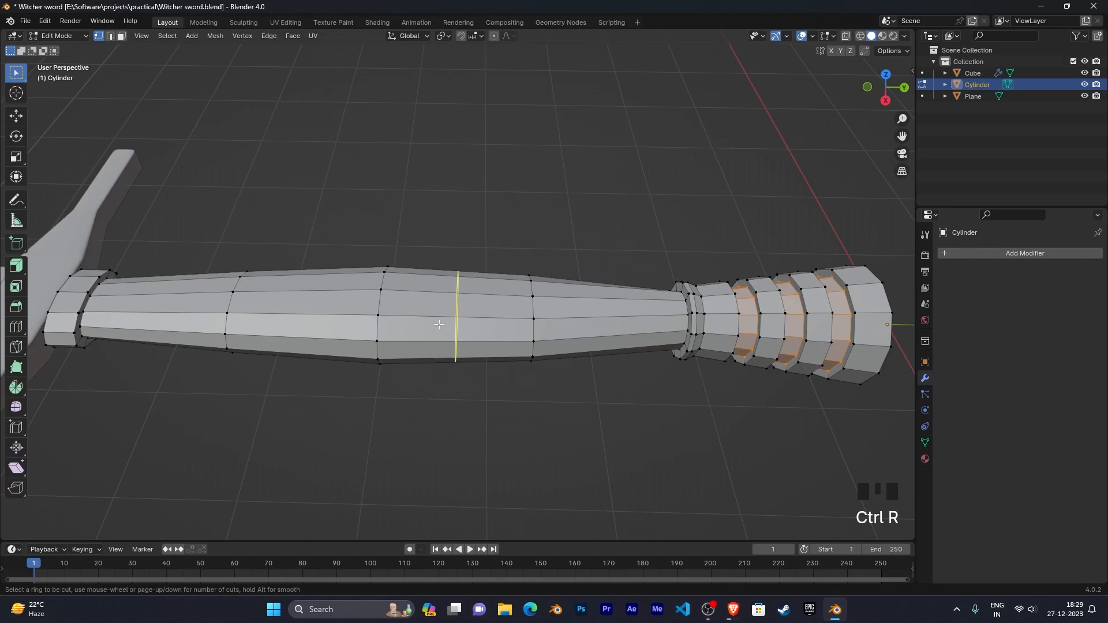
left_click(438, 325)
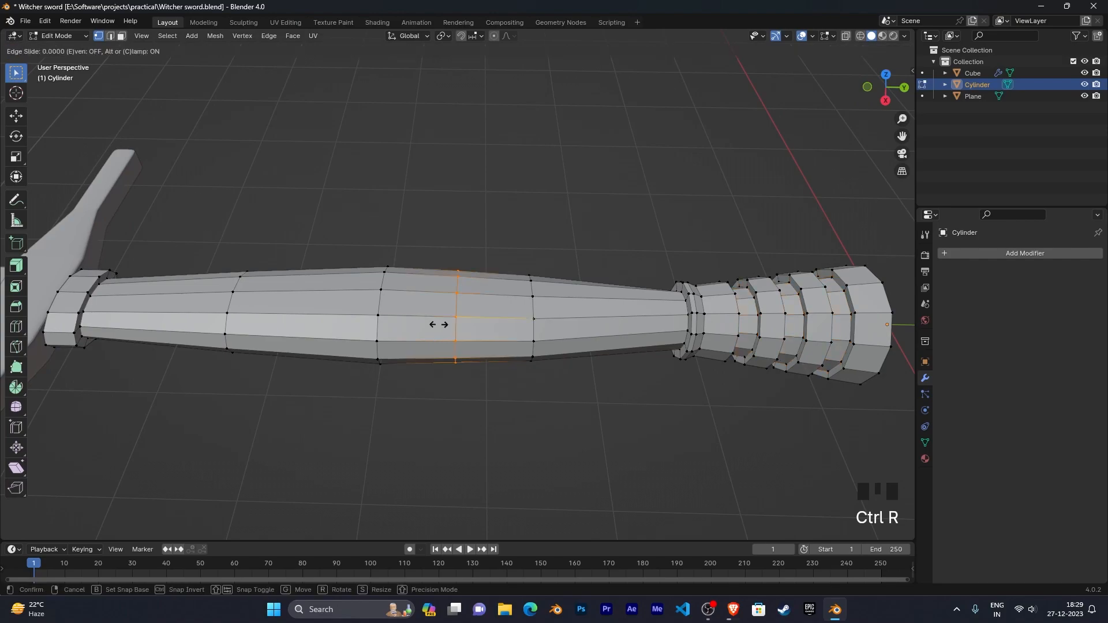
left_click(367, 323)
middle_click_drag(452, 383, 499, 367)
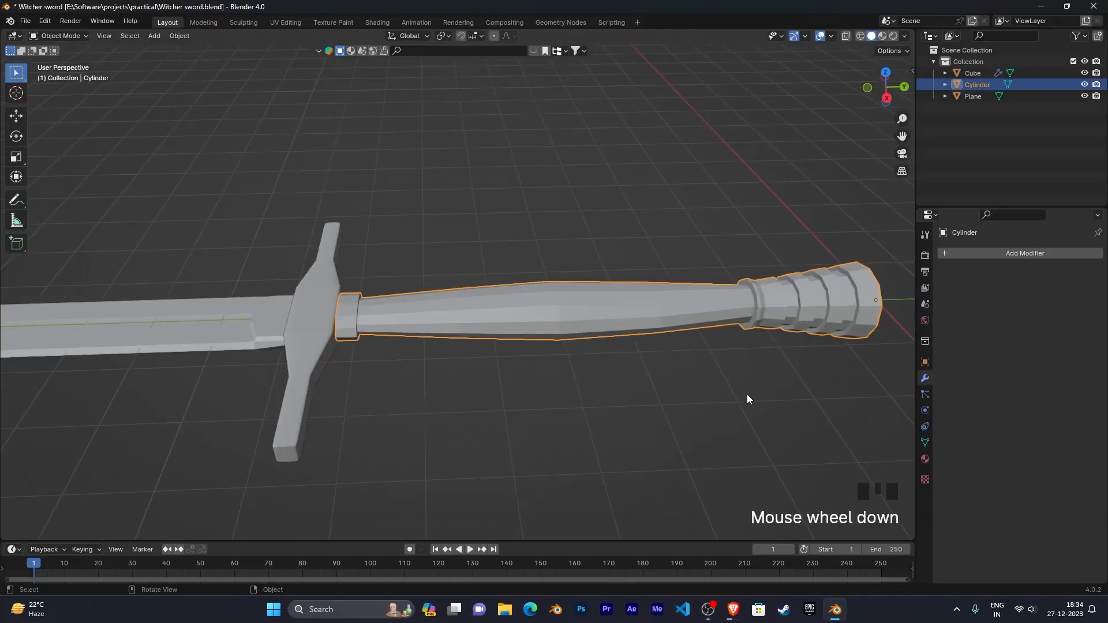
Step: Check the handle's supporting loops in Edit Mode, return to Object Mode and add a Subdivision Surface modifier to the handle
middle_click_drag(748, 398, 771, 405)
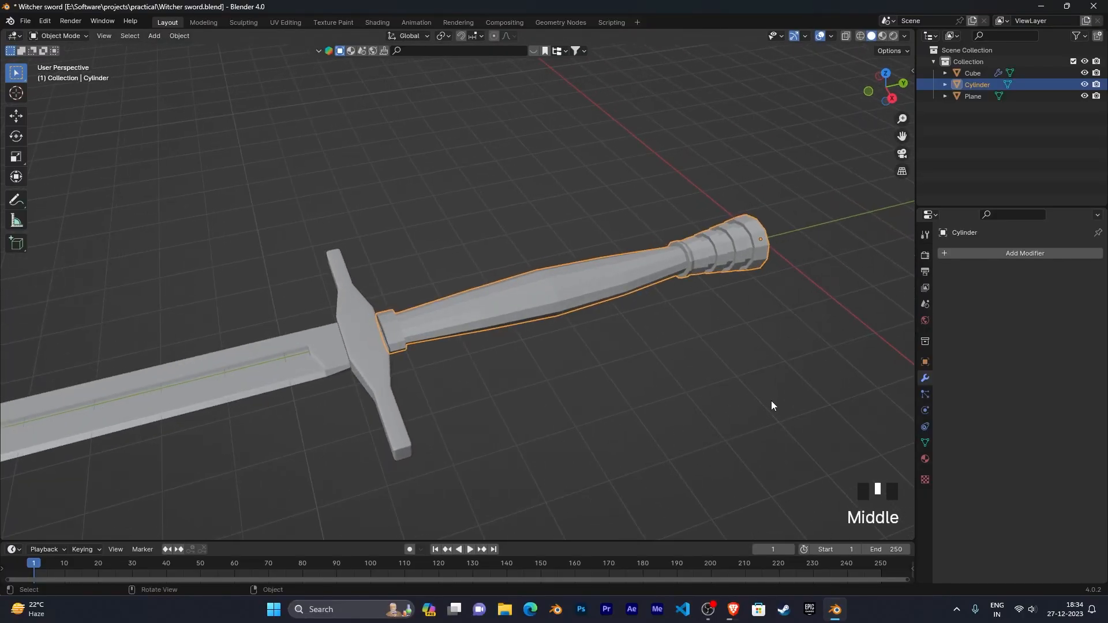
key("Tab")
middle_click_drag(770, 348, 637, 346)
middle_click_drag(573, 383, 614, 379)
scroll(613, 381, "up", 2)
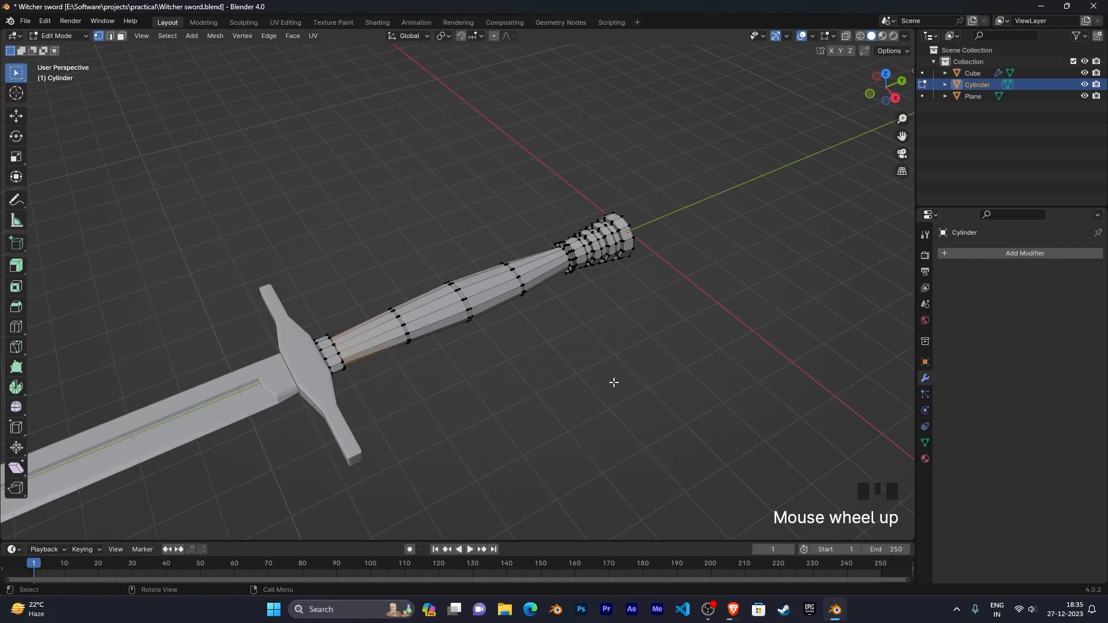
key("Tab")
scroll(614, 382, "down", 2)
scroll(597, 366, "up", 3)
middle_click_drag(630, 365, 730, 346)
left_click(989, 253)
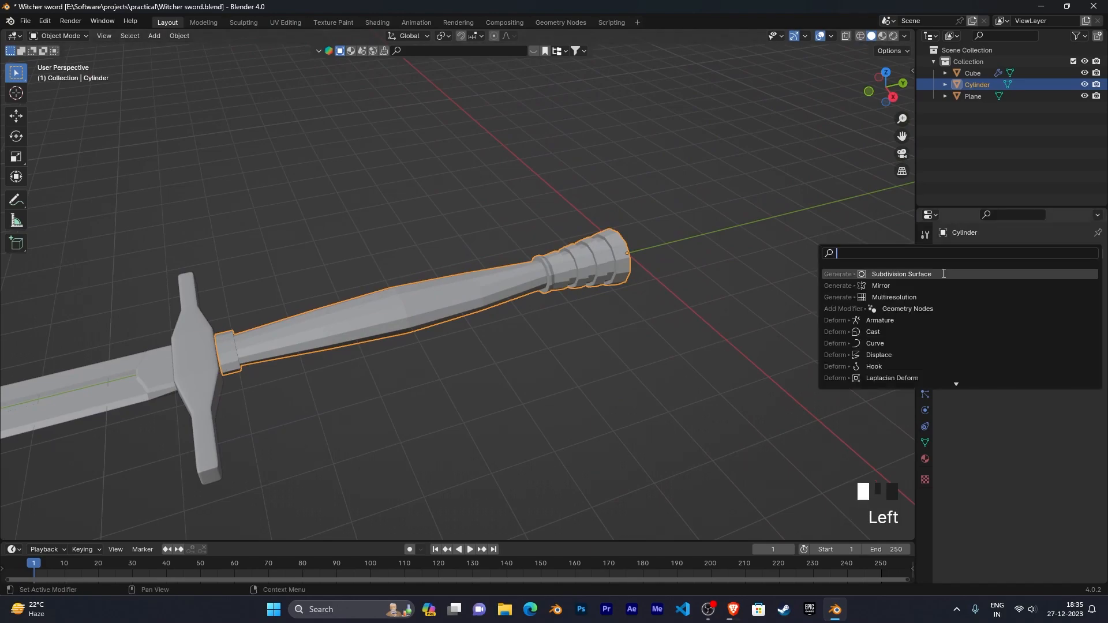
left_click(944, 274)
Step: Examine the subdivided handle and its flared pommel end from several angles
scroll(737, 342, "up", 2)
middle_click_drag(736, 342, 615, 252, "shift")
middle_click_drag(673, 334, 744, 369)
scroll(739, 379, "down", 4)
scroll(746, 365, "up", 3)
middle_click_drag(708, 334, 543, 202)
scroll(731, 323, "up", 3)
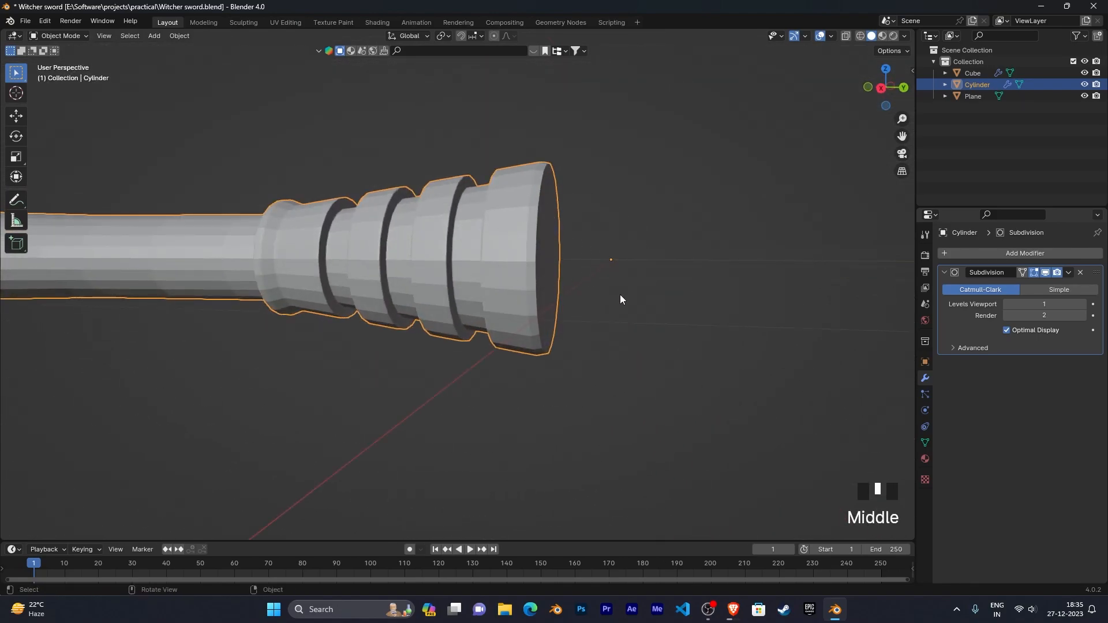
middle_click_drag(620, 299, 564, 206)
middle_click_drag(525, 311, 561, 211)
middle_click_drag(644, 331, 561, 266, "shift")
Step: Enter Edit Mode on the handle and select the outermost edge loop around the pommel's flat end
key("Tab")
scroll(626, 299, "up", 5)
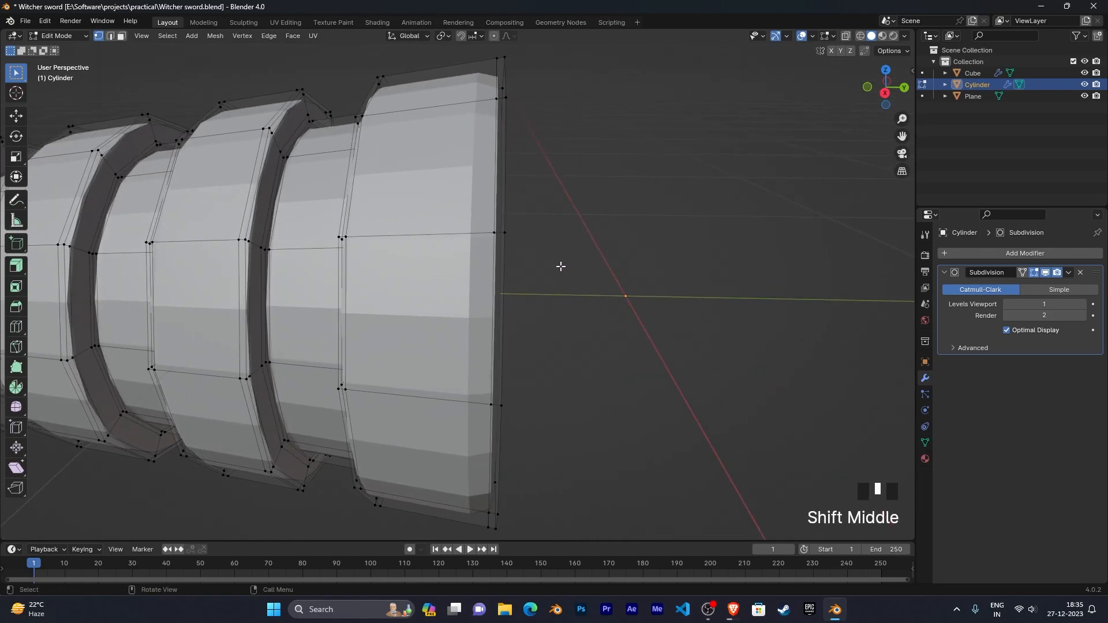
left_click(505, 232, "alt")
left_click(505, 232, "alt")
left_click(505, 232, "alt")
middle_click_drag(604, 284, 500, 273)
scroll(566, 273, "down", 2)
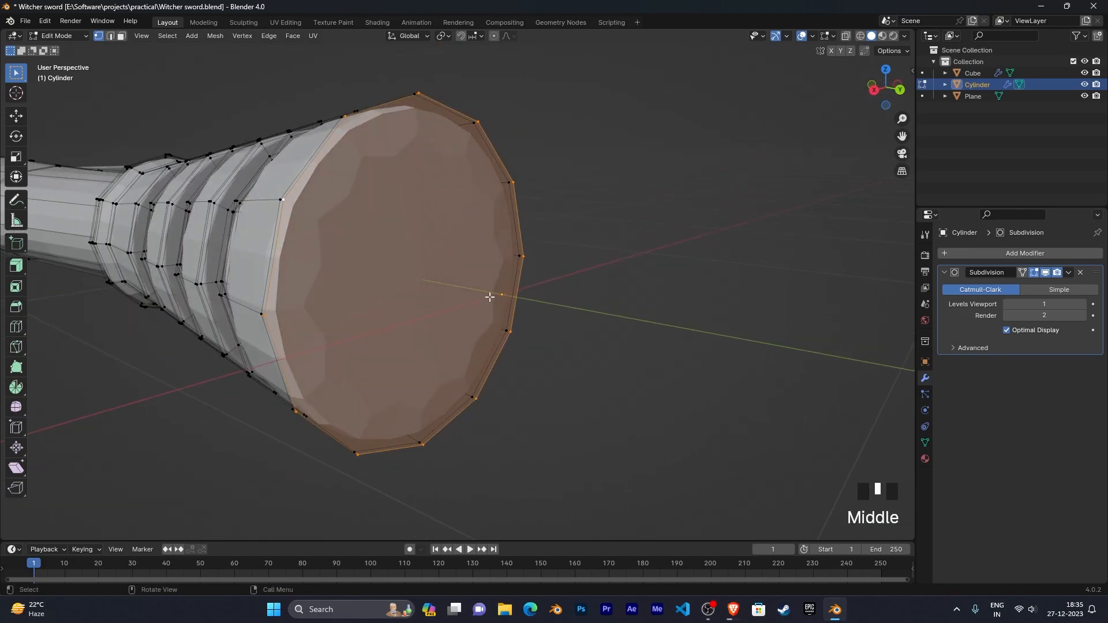
middle_click_drag(569, 286, 566, 285)
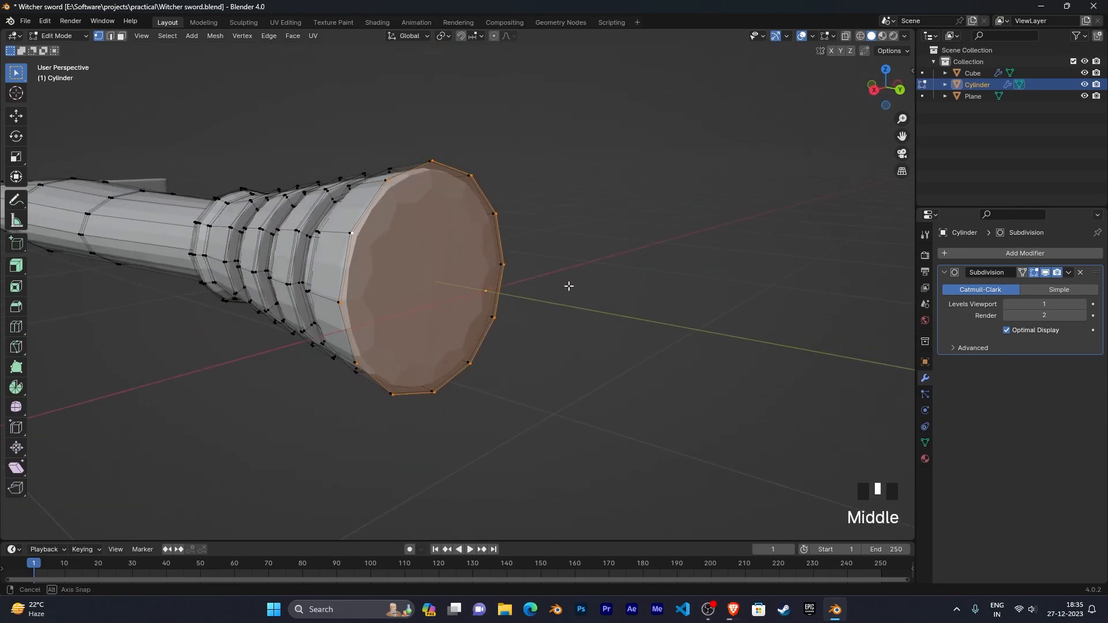
Step: Extrude the pommel's end outward about 0.13 m in the right orthographic view and return to Object Mode
scroll(603, 285, "up", 2)
middle_click_drag(646, 297, 640, 323, "shift")
key("KP_3")
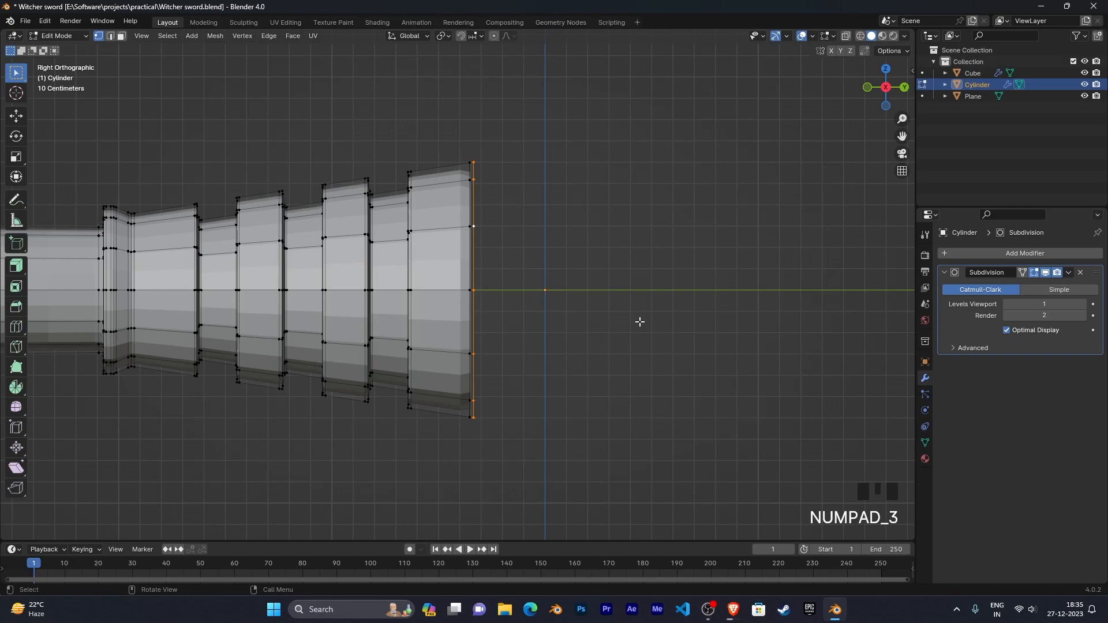
scroll(639, 322, "up", 2)
key("e")
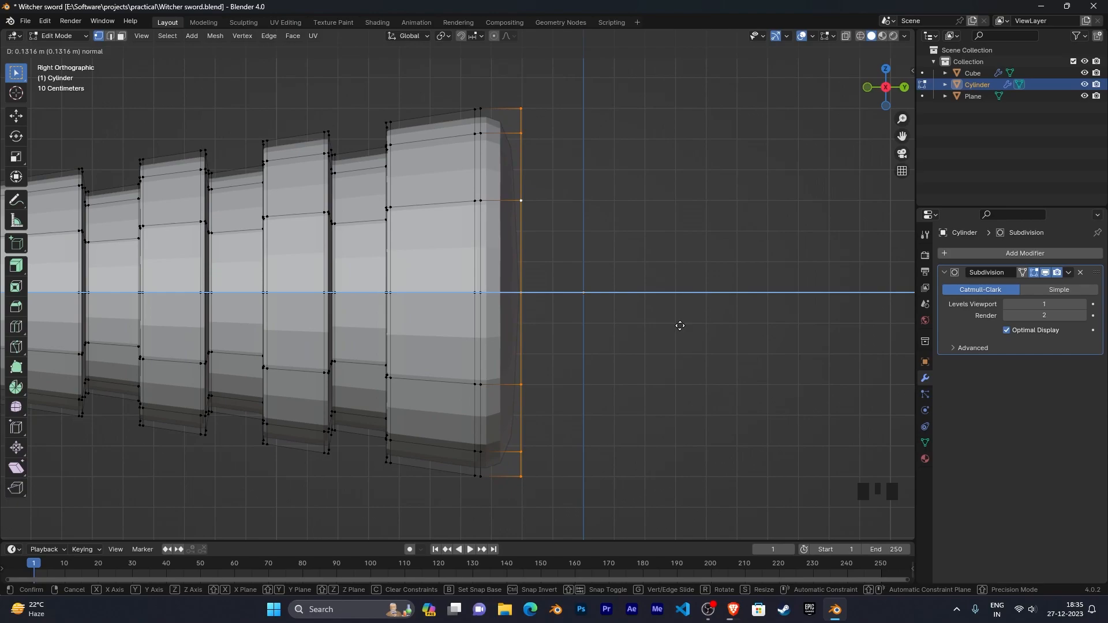
left_click(679, 326)
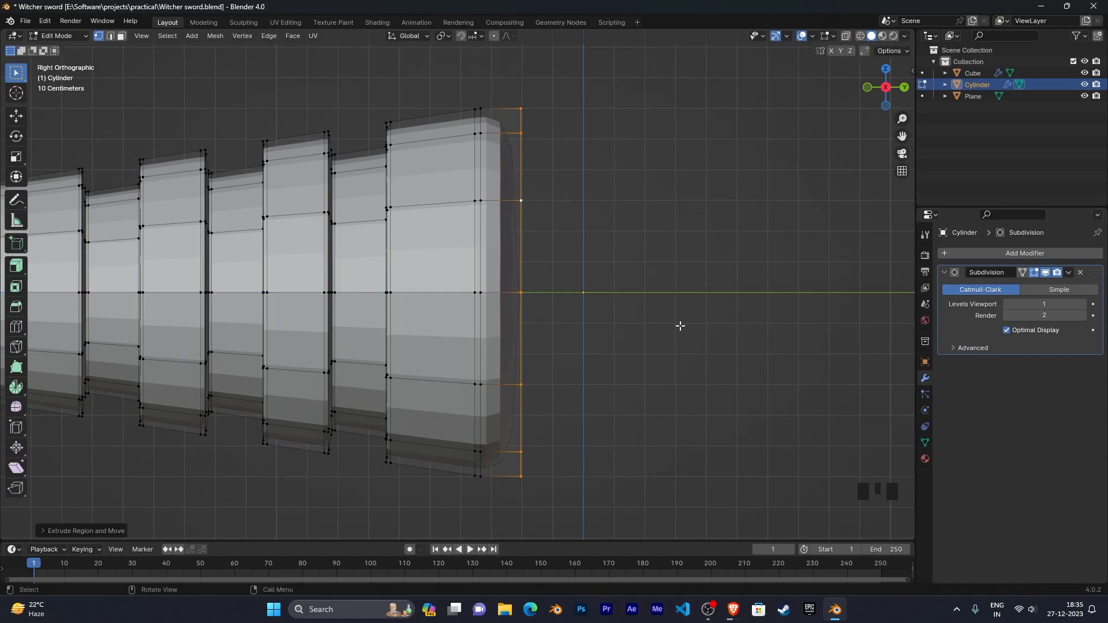
key("Tab")
middle_click_drag(680, 325, 750, 345)
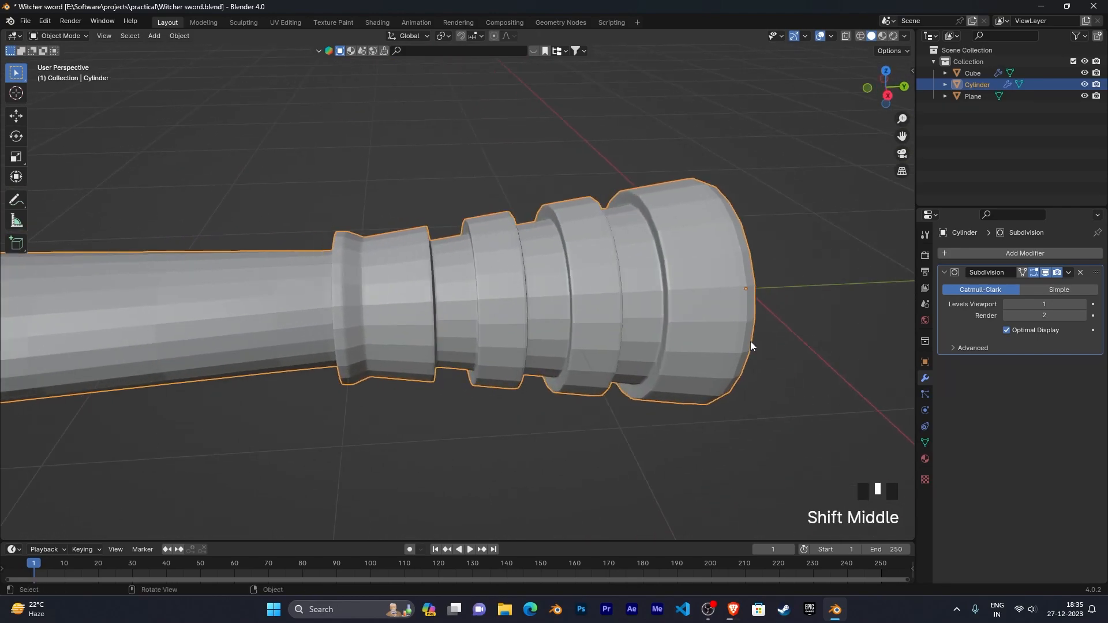
Step: Select the crossguard and apply its Subdivision Surface modifier
scroll(589, 361, "down", 2)
middle_click_drag(589, 360, 688, 348, "shift")
left_click(477, 285)
middle_click_drag(601, 329, 658, 293)
scroll(559, 298, "up", 4)
left_click(1067, 274)
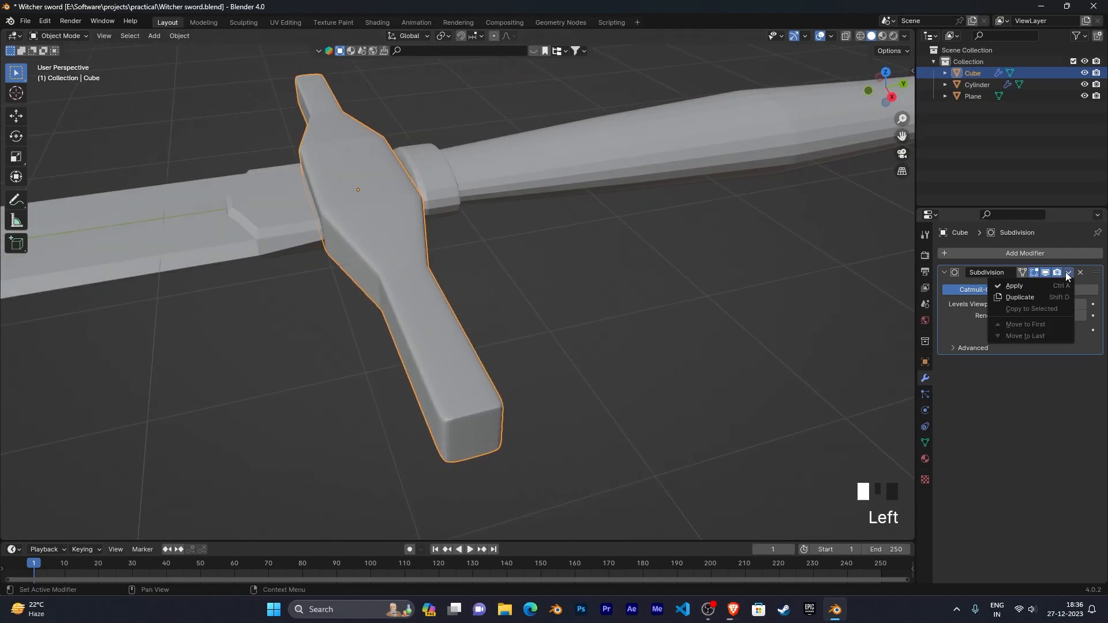
left_click(1026, 344)
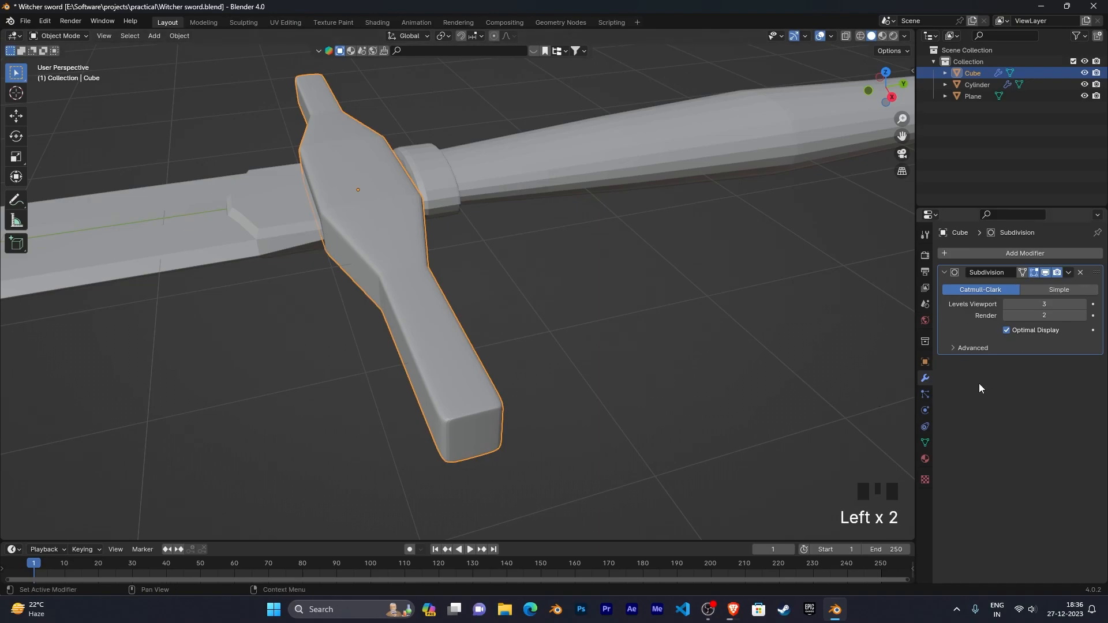
left_click(1071, 273)
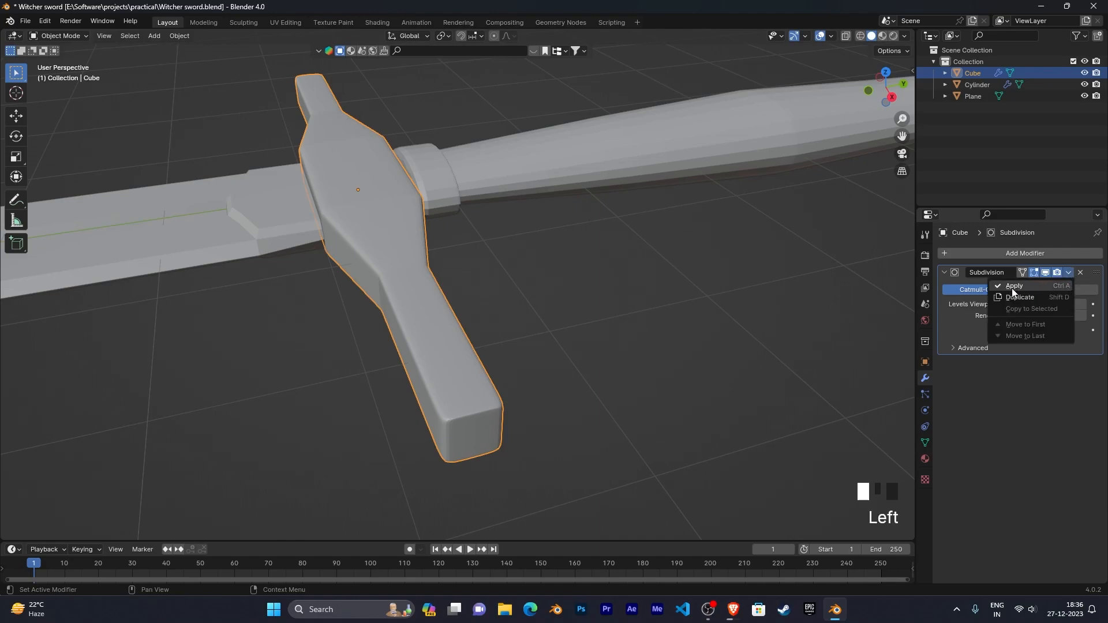
left_click(1057, 286)
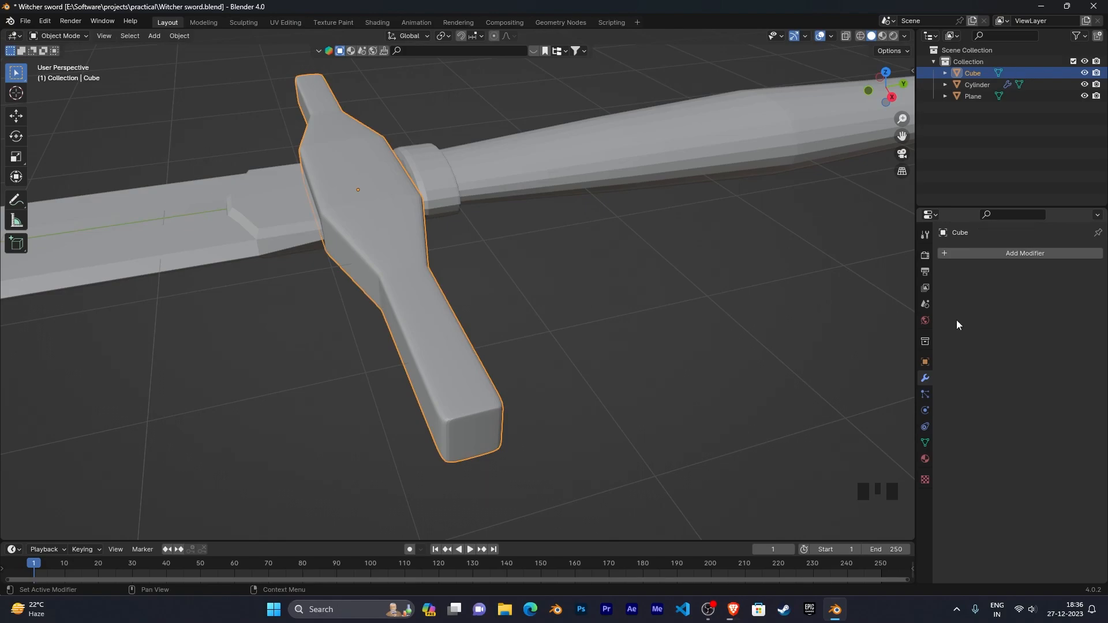
Step: Select the handle and apply its Subdivision Surface modifier
middle_click_drag(803, 274, 700, 262)
scroll(678, 277, "down", 3)
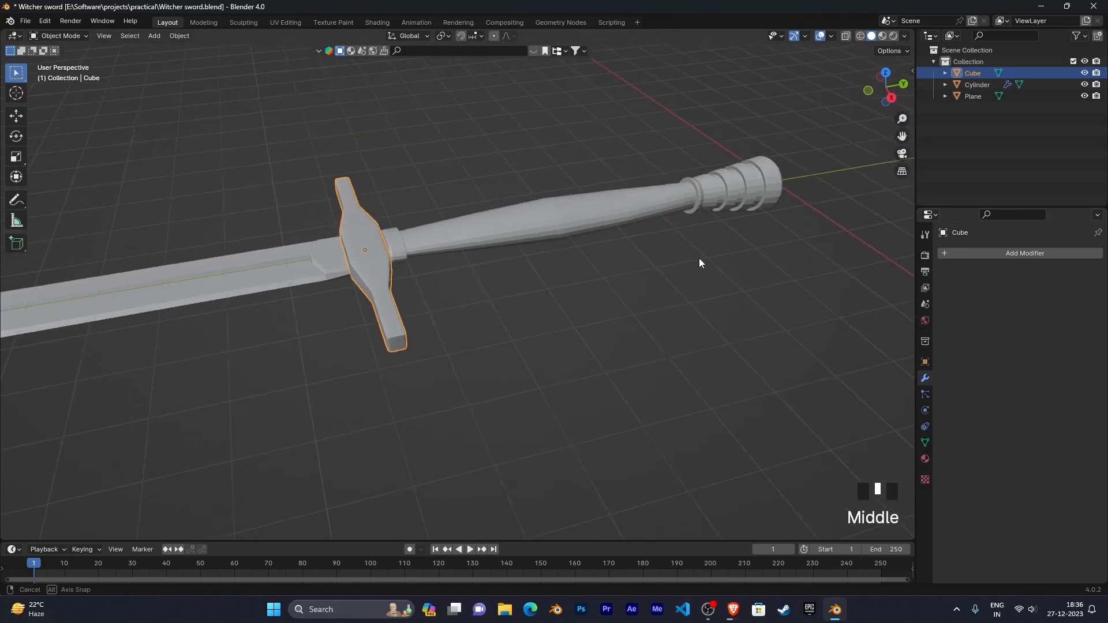
left_click(670, 215)
middle_click_drag(670, 215, 774, 291)
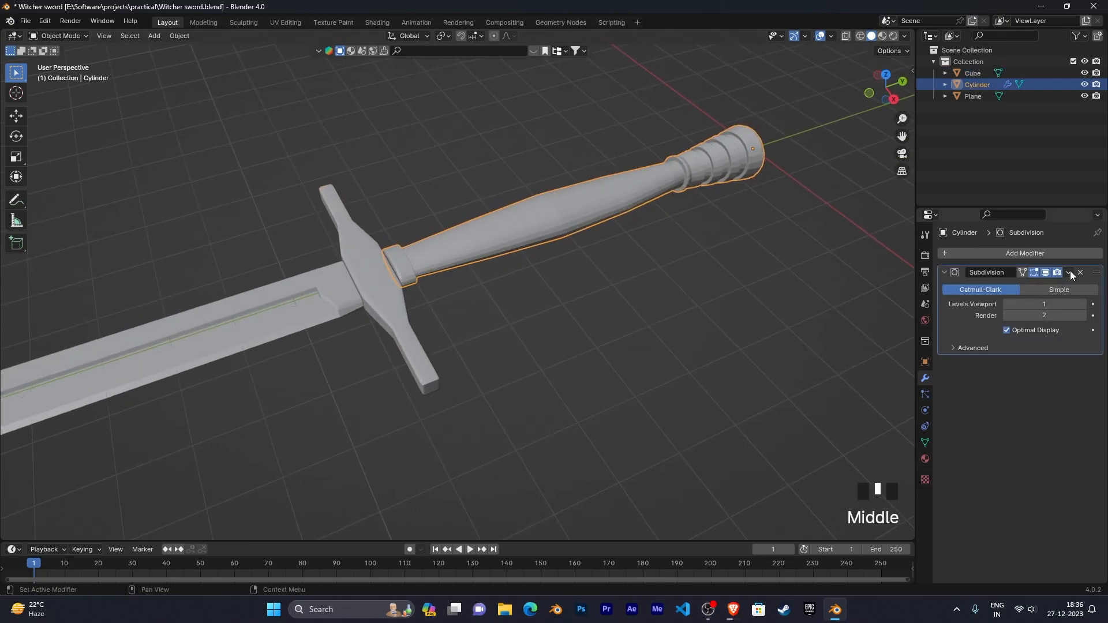
left_click(1068, 273)
left_click(999, 285)
middle_click_drag(900, 289, 856, 290)
scroll(826, 289, "up", 3)
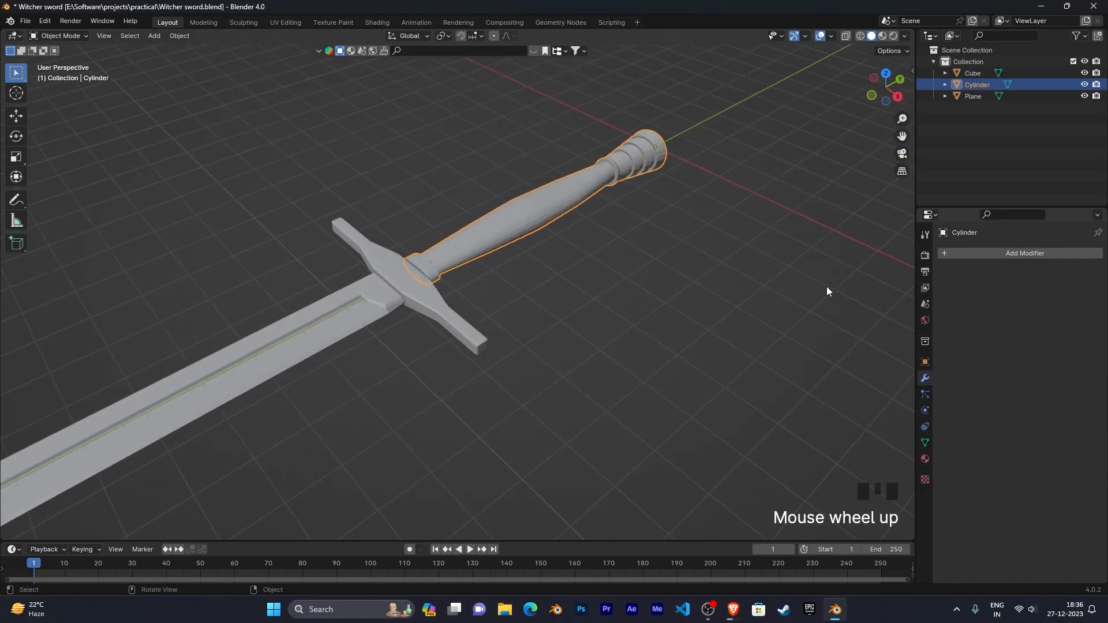
middle_click_drag(786, 250, 777, 296, "shift")
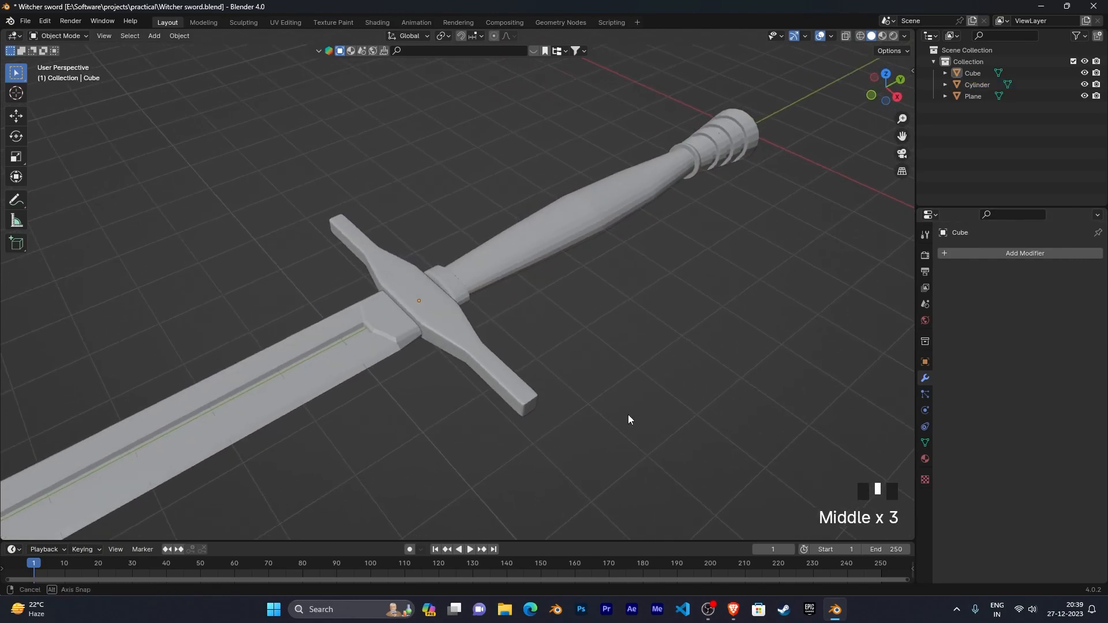
Step: Select the crossguard and examine the density of its subdivided mesh in Edit Mode
middle_click_drag(628, 414, 469, 409)
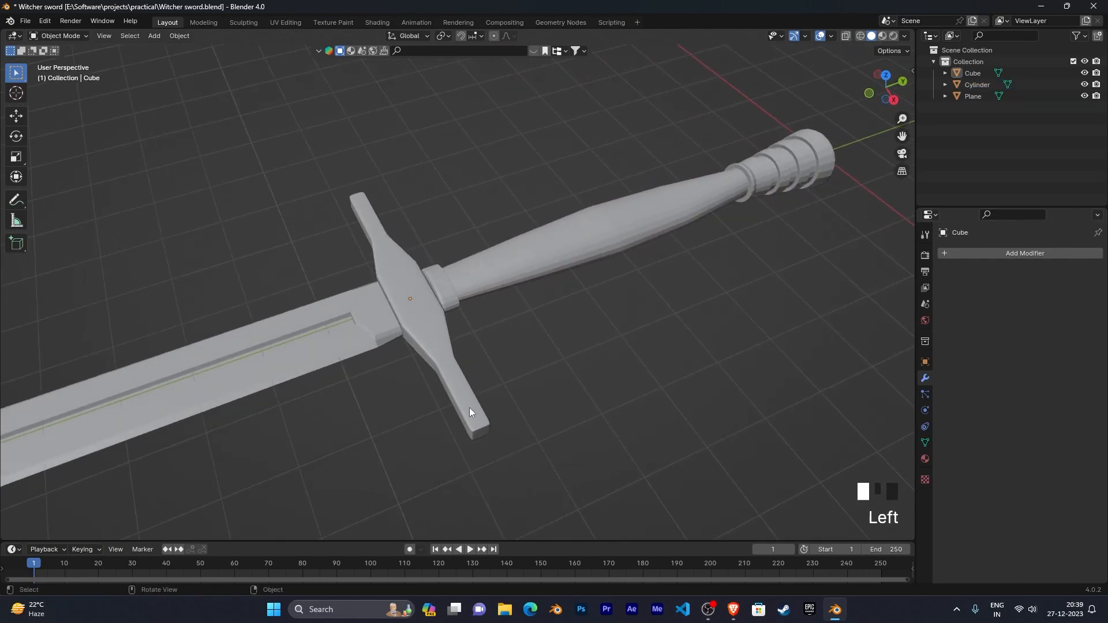
left_click(469, 410)
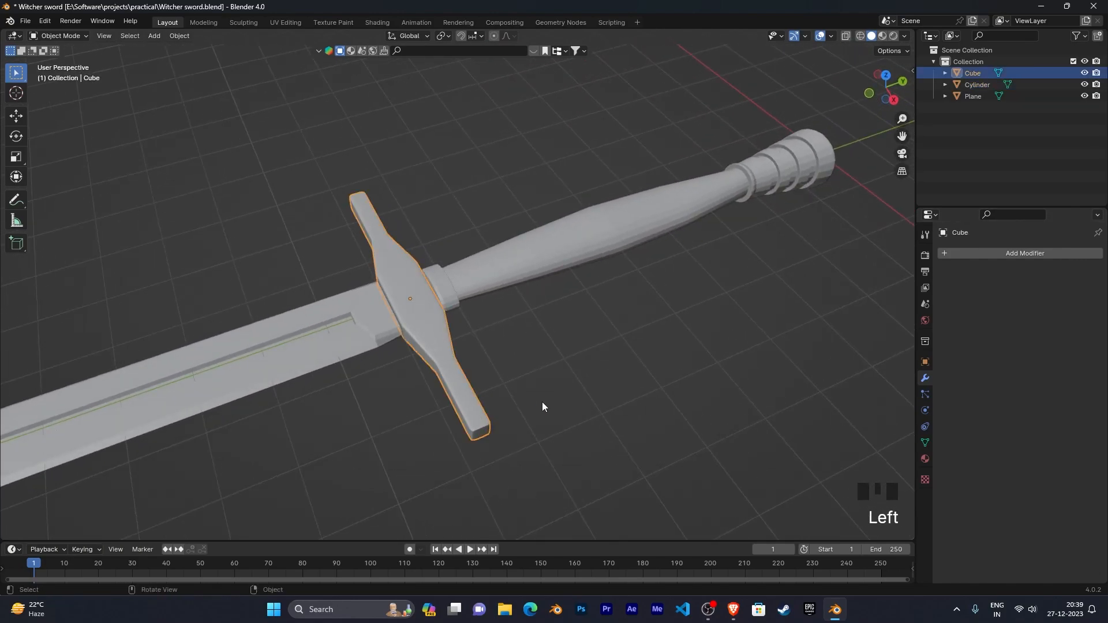
middle_click_drag(482, 398, 673, 414)
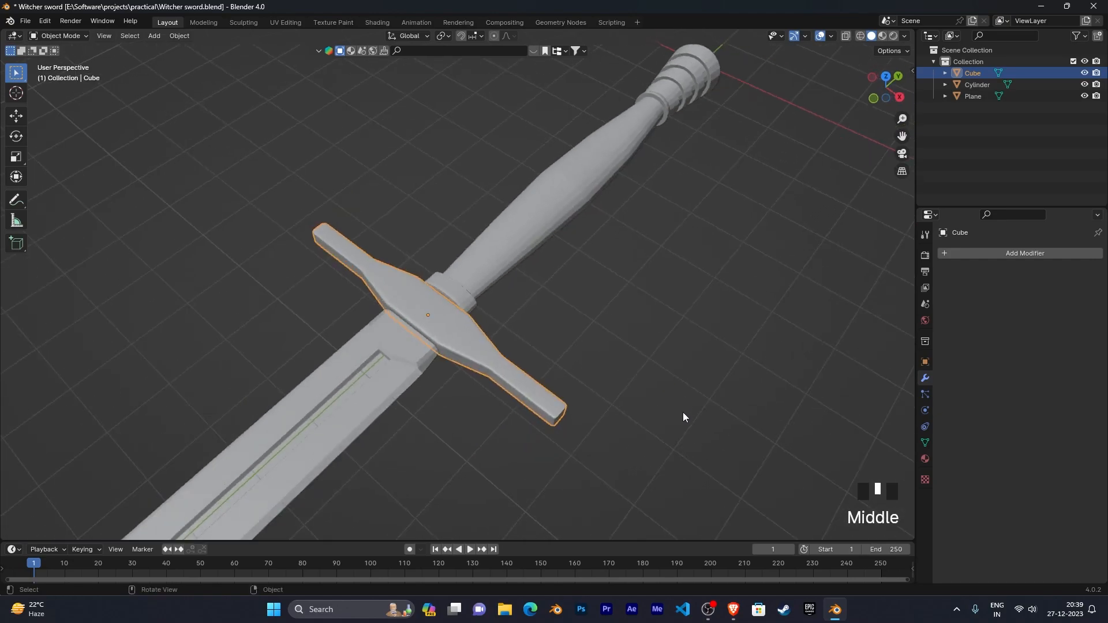
scroll(695, 413, "up", 4)
scroll(714, 369, "down", 3)
middle_click_drag(714, 369, 645, 375)
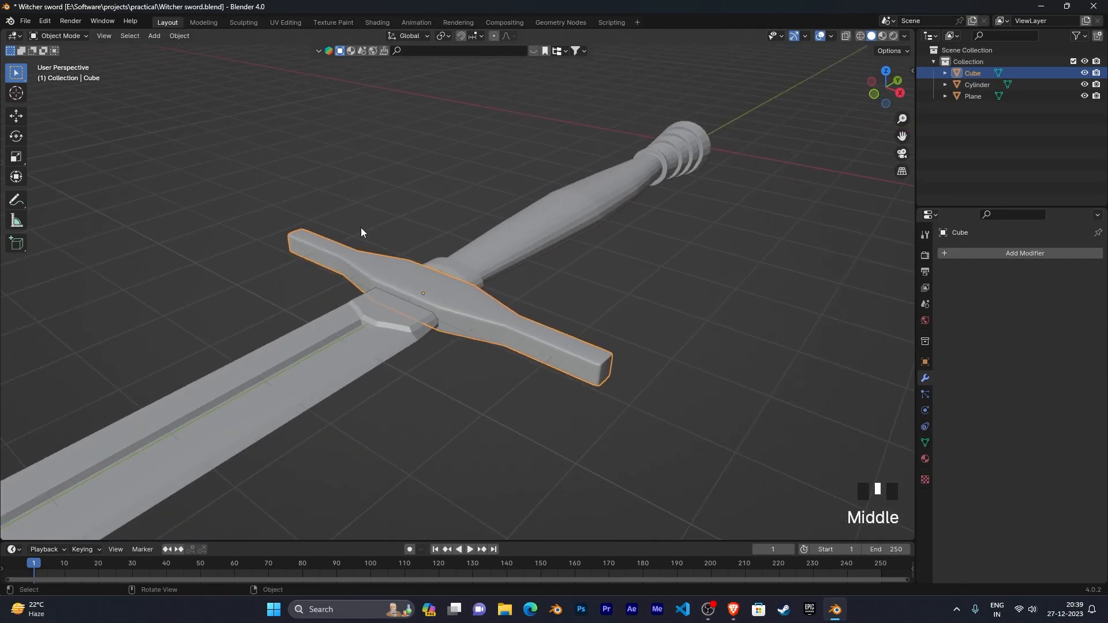
middle_click_drag(468, 309, 606, 391)
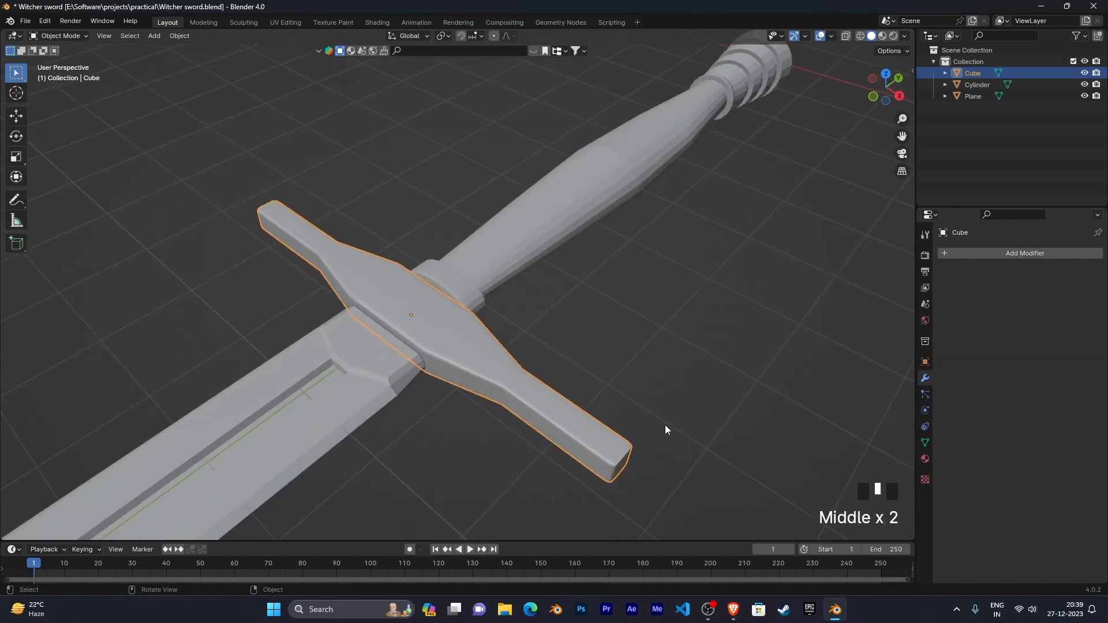
scroll(663, 421, "up", 2)
key("Tab")
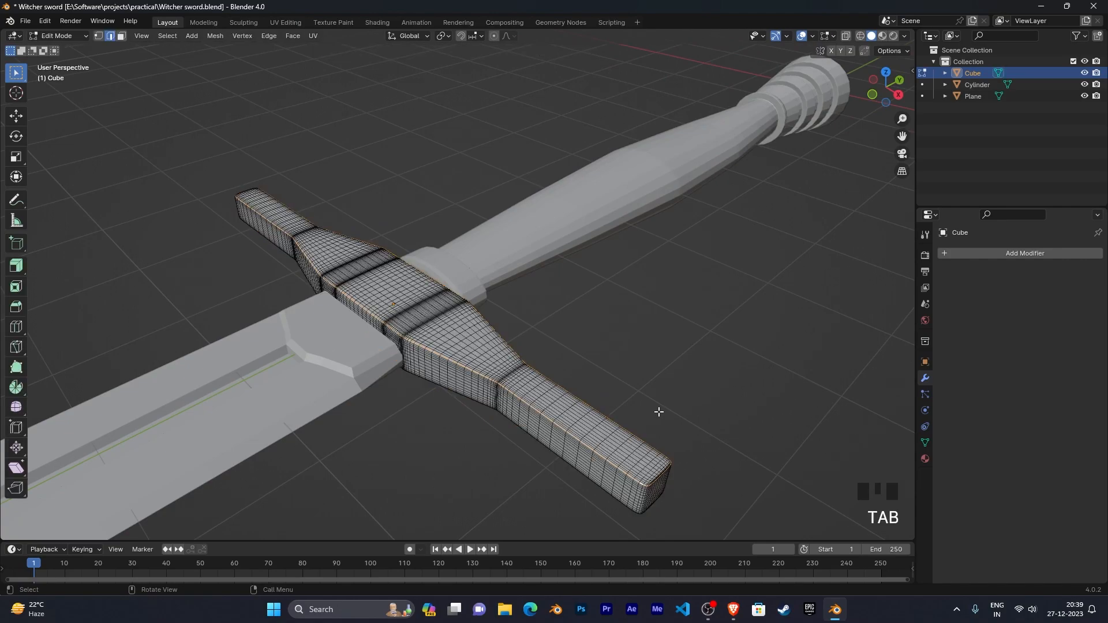
middle_click_drag(652, 406, 685, 324)
scroll(700, 418, "up", 2)
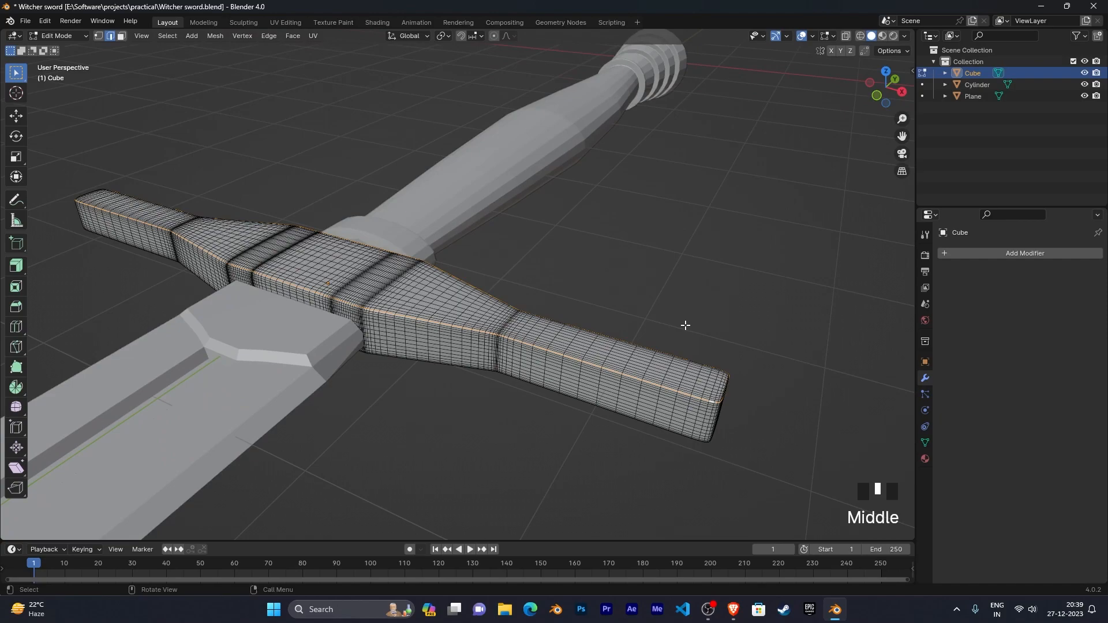
Step: Return to Object Mode and isolate the crossguard by hiding the handle and blade
key("Tab")
left_click(628, 282)
left_click(597, 354)
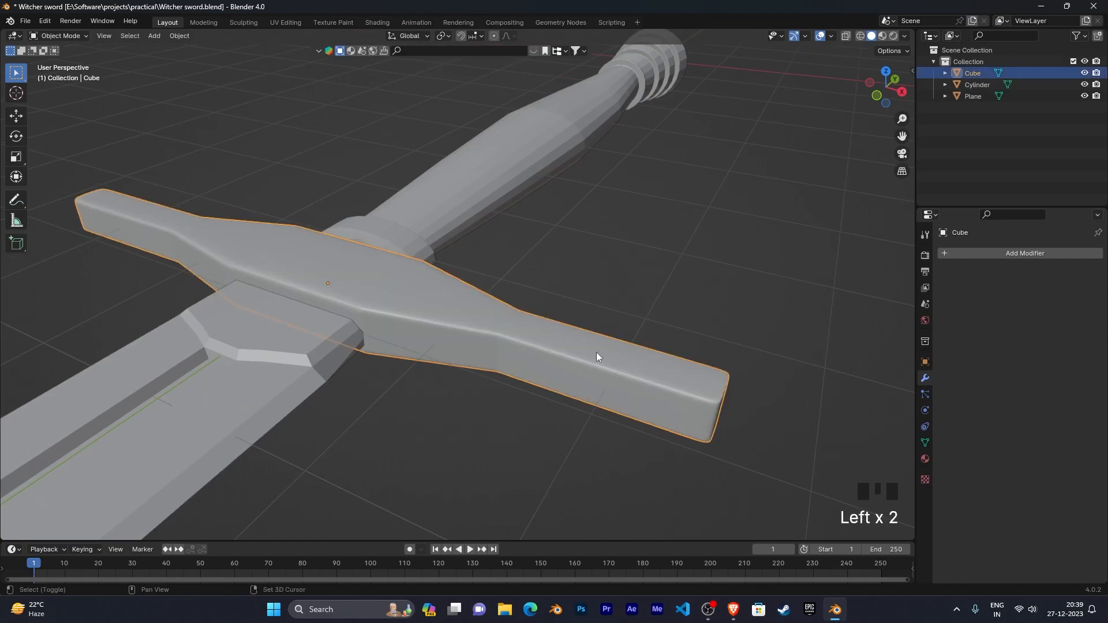
key("shift+h")
scroll(597, 357, "down", 1)
middle_click_drag(596, 357, 514, 320)
scroll(525, 327, "down", 1)
scroll(514, 315, "up", 1)
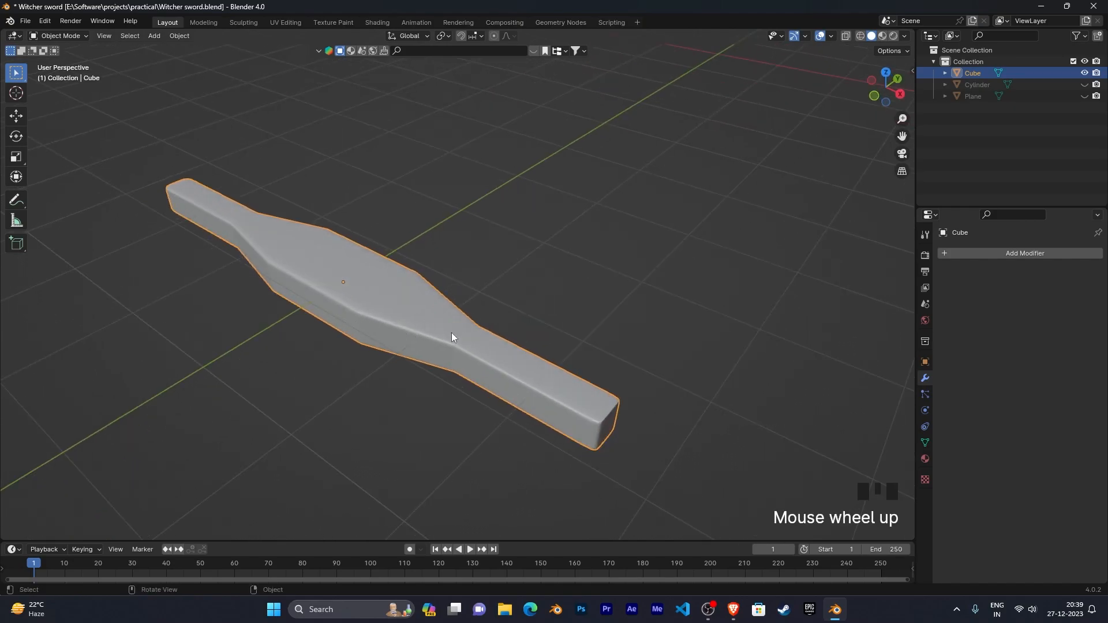
Step: Enter Edit Mode on the isolated crossguard and examine its edge loops up close around the arm's rounded end
key("Tab")
scroll(449, 325, "down", 1)
scroll(449, 325, "up", 2)
middle_click_drag(449, 326, 434, 263)
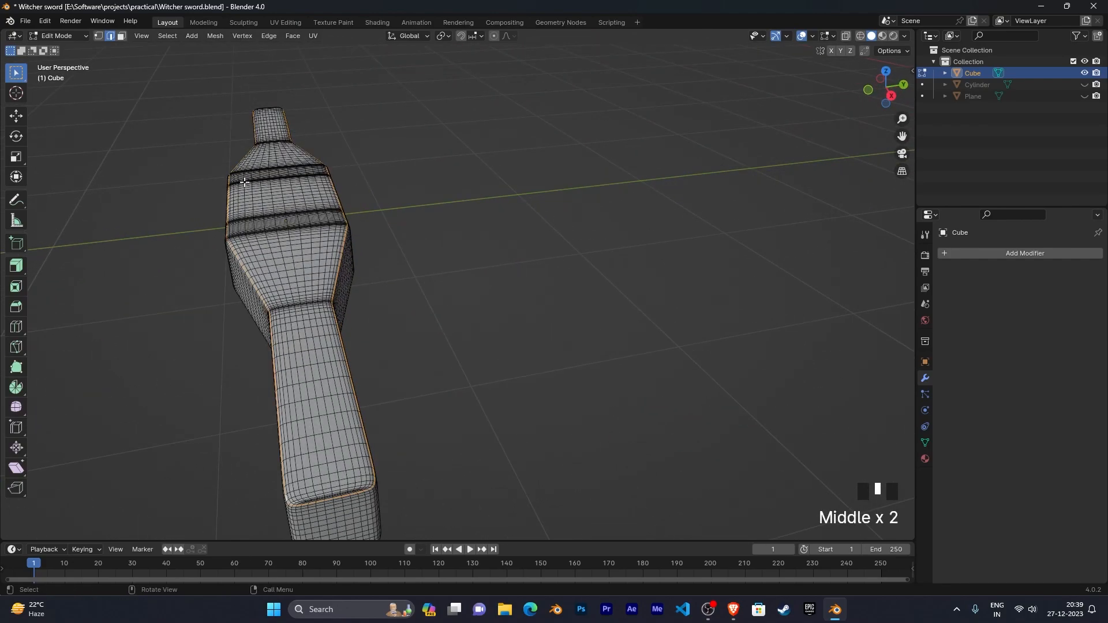
middle_click_drag(513, 345, 729, 336)
scroll(480, 371, "up", 1)
middle_click_drag(480, 371, 577, 302)
scroll(467, 379, "up", 2)
scroll(574, 306, "up", 2)
scroll(577, 300, "down", 1)
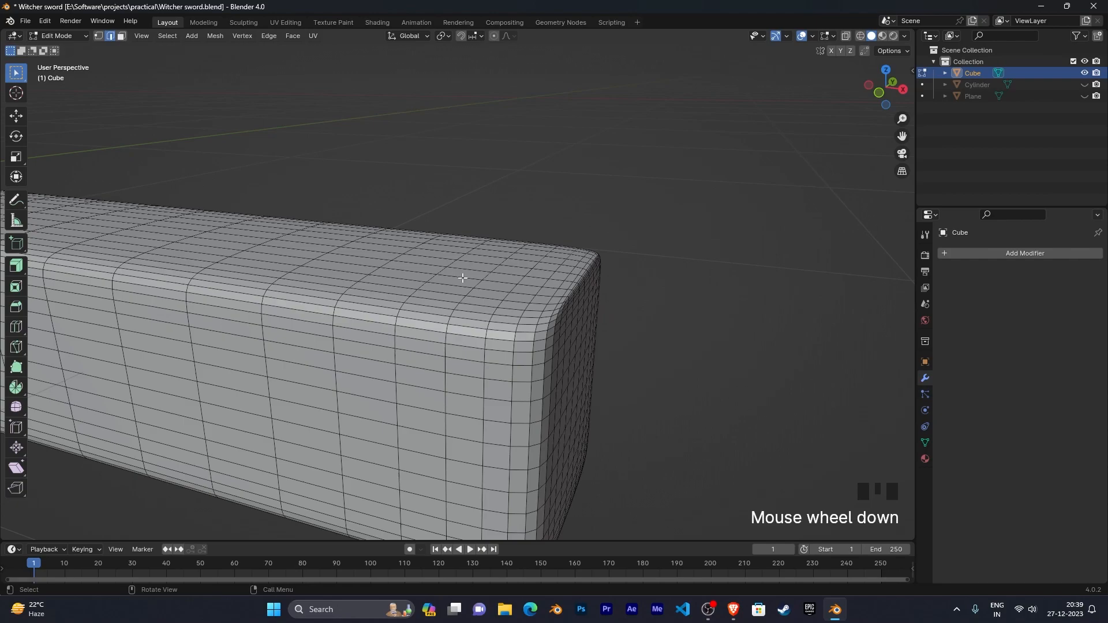
Step: Mark a seam on the lengthwise edge loop running around the crossguard's upper rim
middle_click_drag(465, 279, 532, 302)
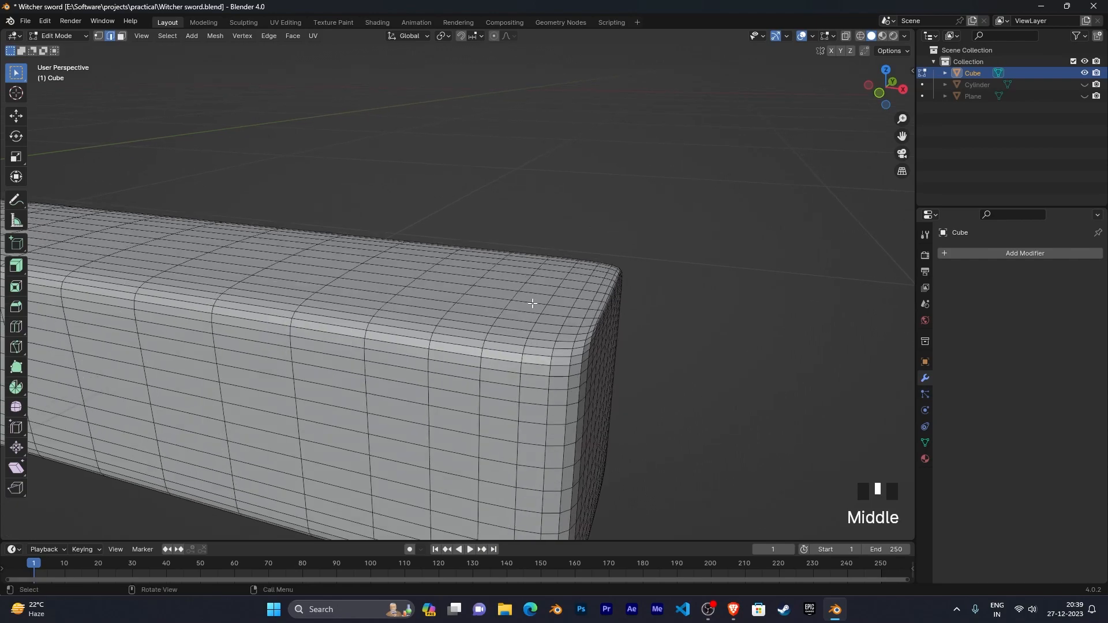
left_click(456, 354, "alt")
middle_click_drag(456, 353, 693, 417)
middle_click_drag(495, 359, 655, 345, "shift")
scroll(685, 356, "down", 3)
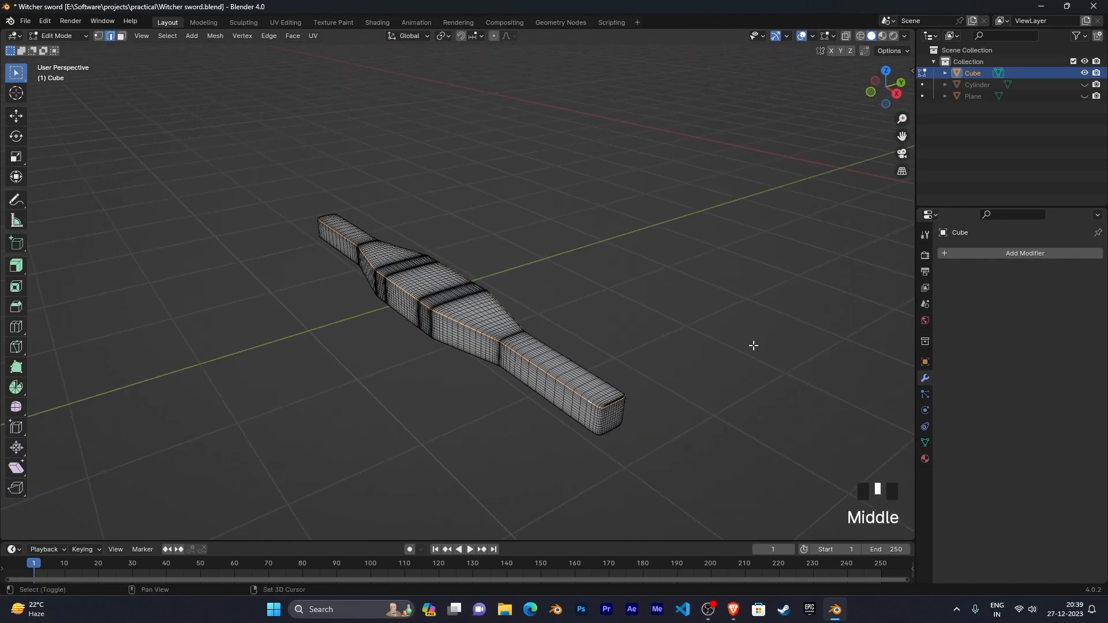
middle_click_drag(749, 346, 655, 321, "shift")
middle_click_drag(559, 321, 642, 264)
scroll(581, 307, "up", 5)
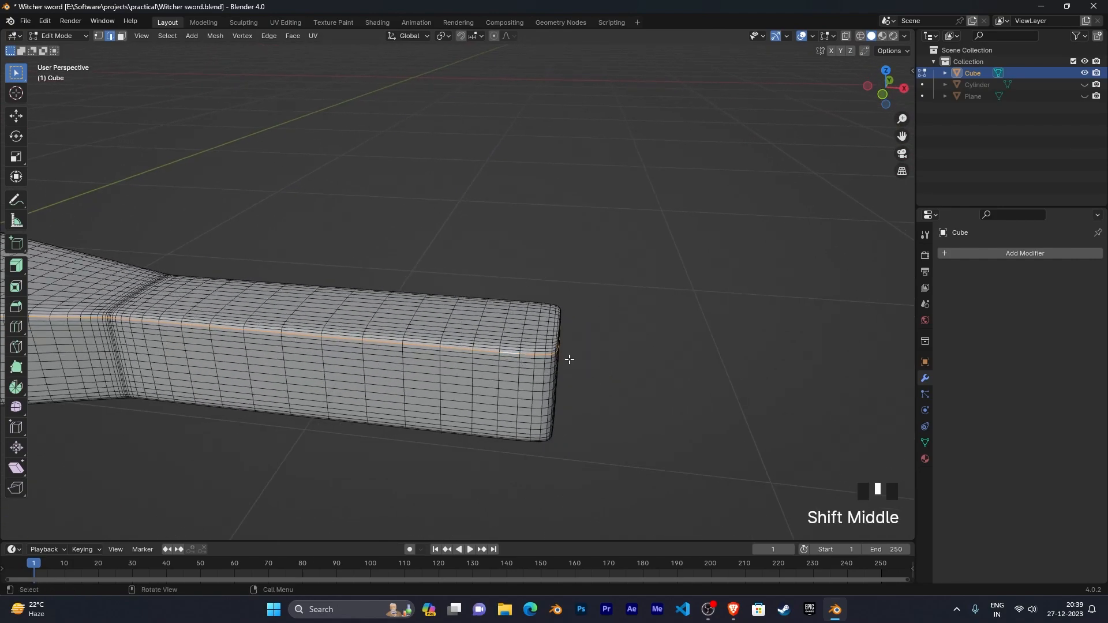
key("ctrl+e")
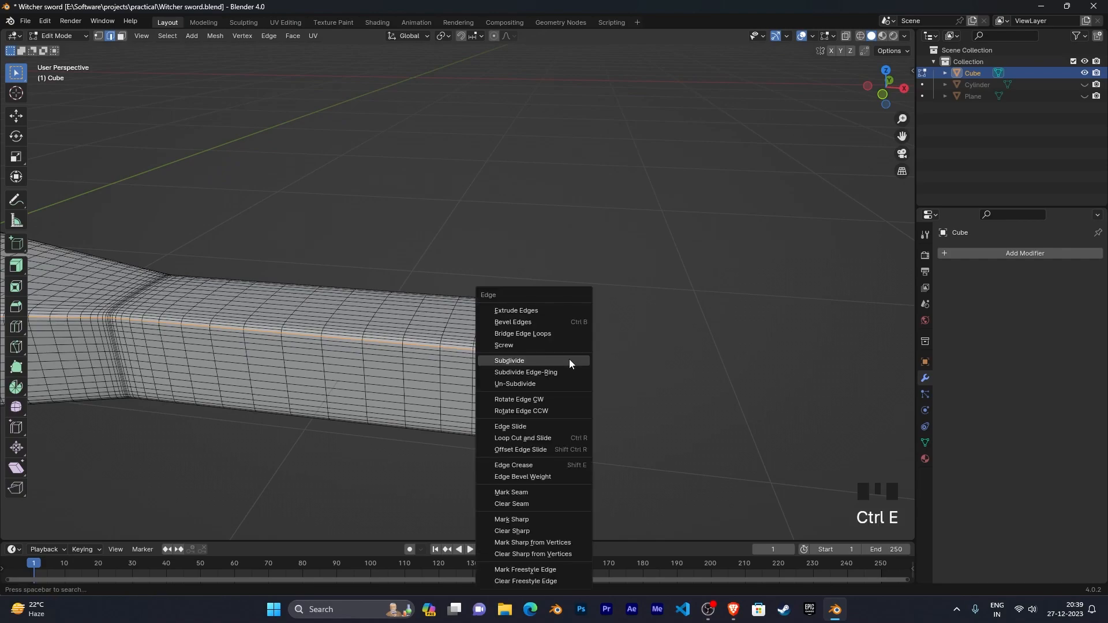
left_click(557, 491)
Step: Mark a seam on the matching lengthwise edge loop around the crossguard's underside rim
scroll(637, 358, "down", 3)
middle_click_drag(637, 355, 519, 99)
middle_click_drag(604, 224, 616, 307, "shift")
scroll(616, 306, "up", 5)
middle_click_drag(733, 352, 584, 304, "shift")
scroll(593, 307, "up", 3)
scroll(594, 306, "down", 2)
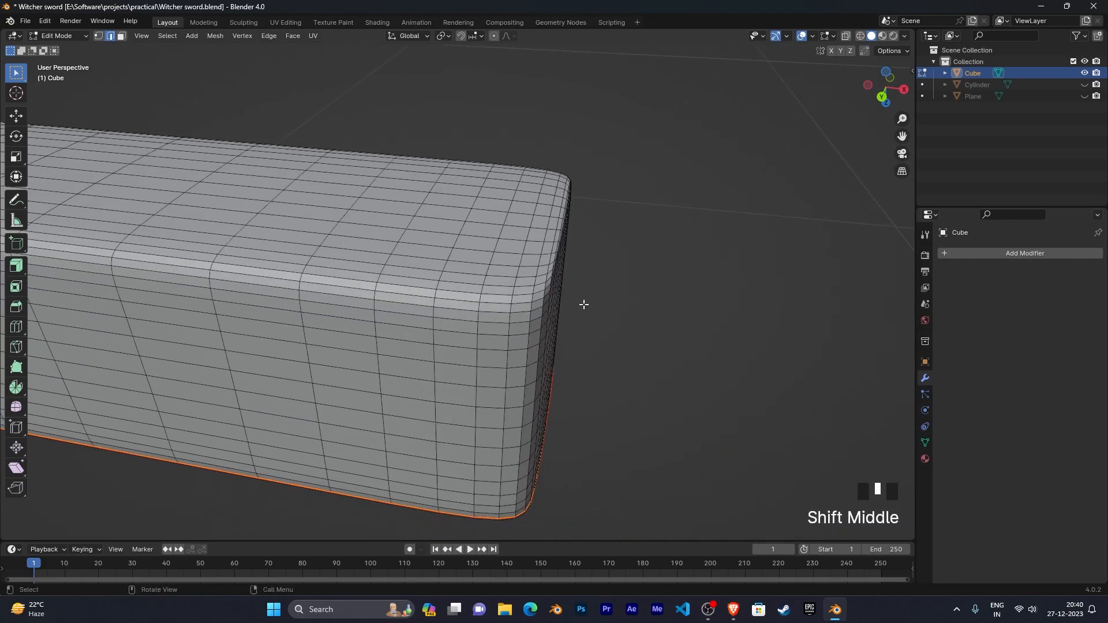
left_click(497, 303, "alt")
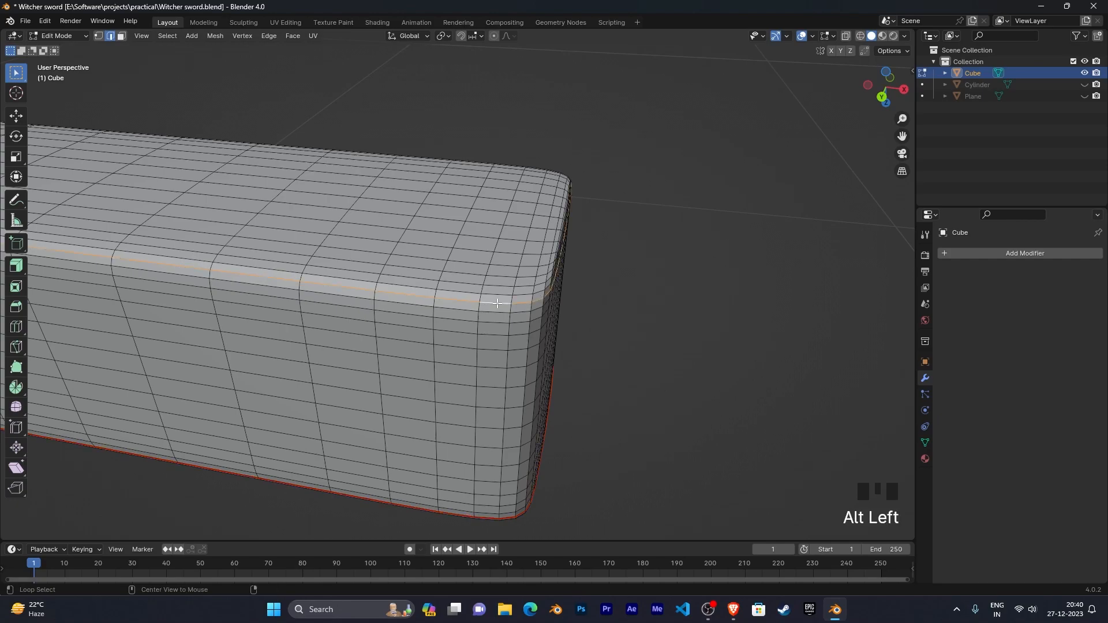
scroll(497, 303, "down", 5)
middle_click_drag(498, 303, 694, 343)
key("ctrl+e")
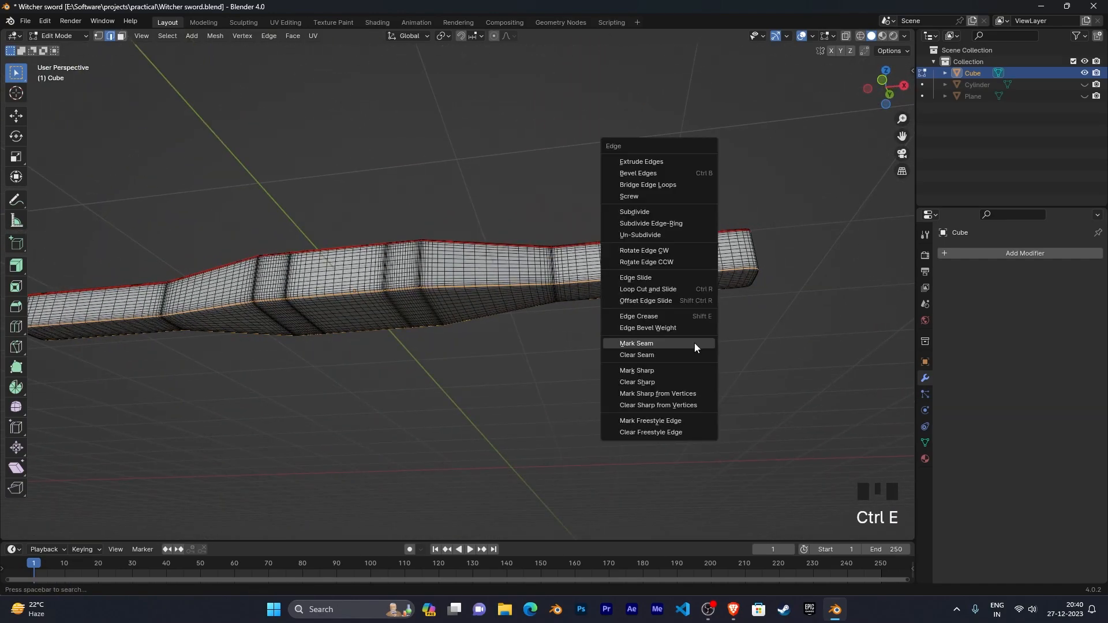
left_click(695, 343)
Step: Mark a seam on the edge loop bordering the end face of one crossguard arm
scroll(695, 341, "down", 3)
middle_click_drag(695, 341, 670, 393)
scroll(748, 393, "up", 3)
middle_click_drag(748, 393, 608, 371)
scroll(606, 375, "up", 2)
scroll(596, 368, "up", 1)
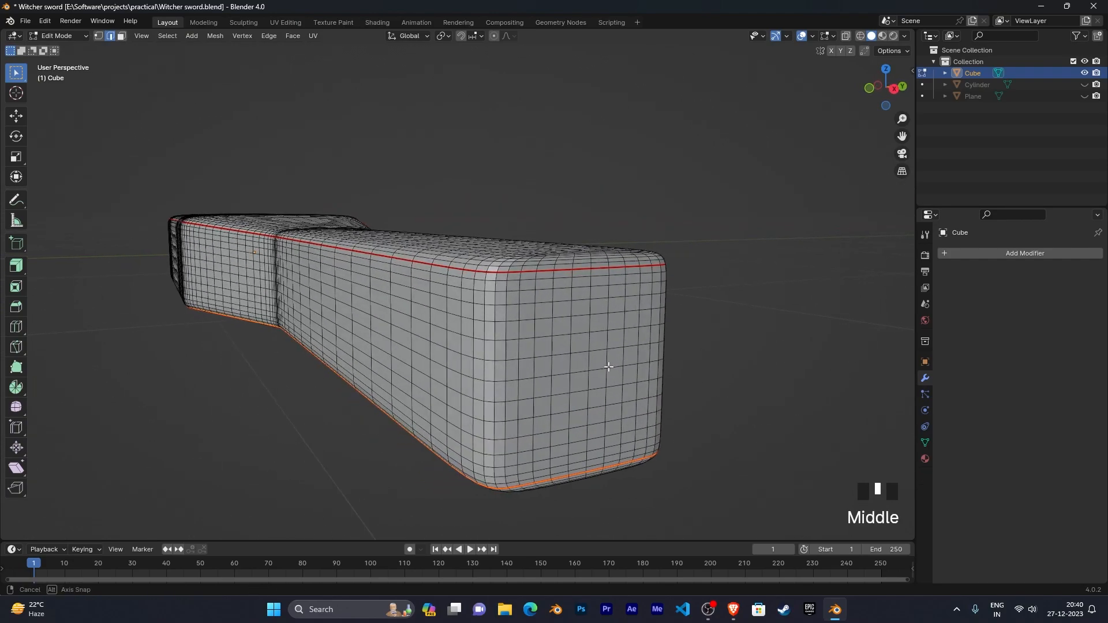
left_click(485, 430, "alt")
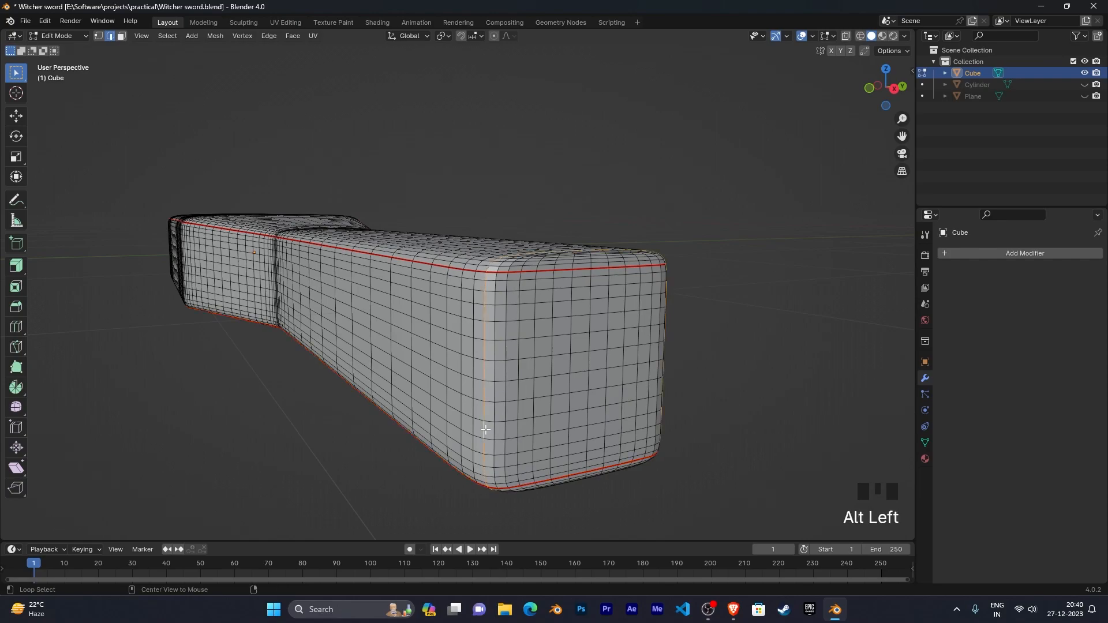
middle_click_drag(704, 388, 702, 387)
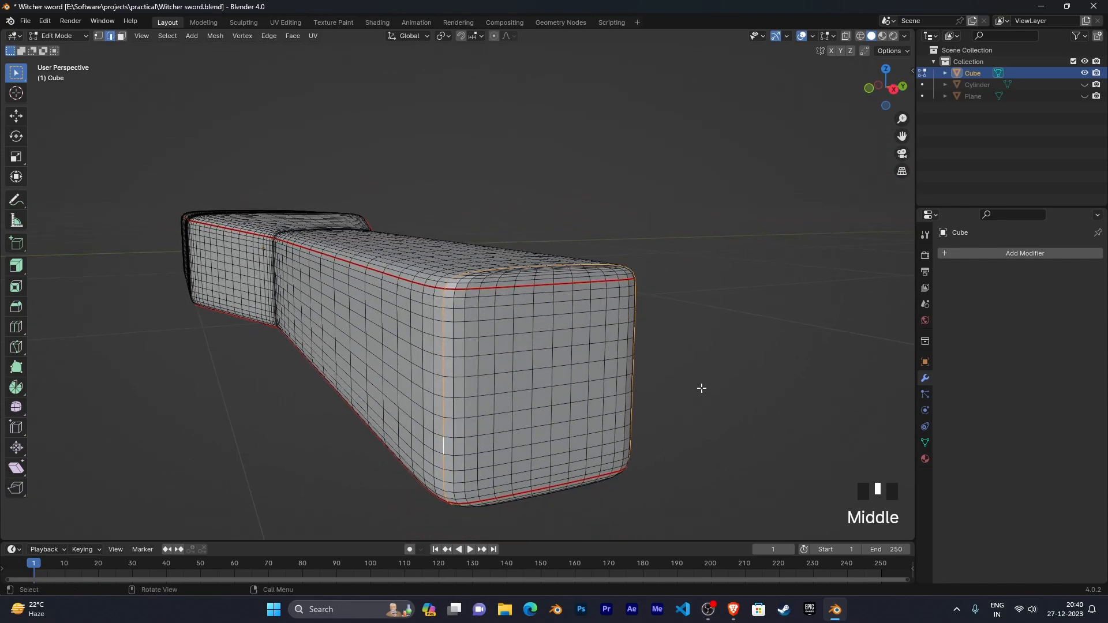
left_click(453, 450)
left_click(454, 450, "alt")
middle_click_drag(633, 416, 527, 388)
scroll(460, 388, "up", 2)
scroll(443, 380, "down", 1)
scroll(529, 390, "up", 1)
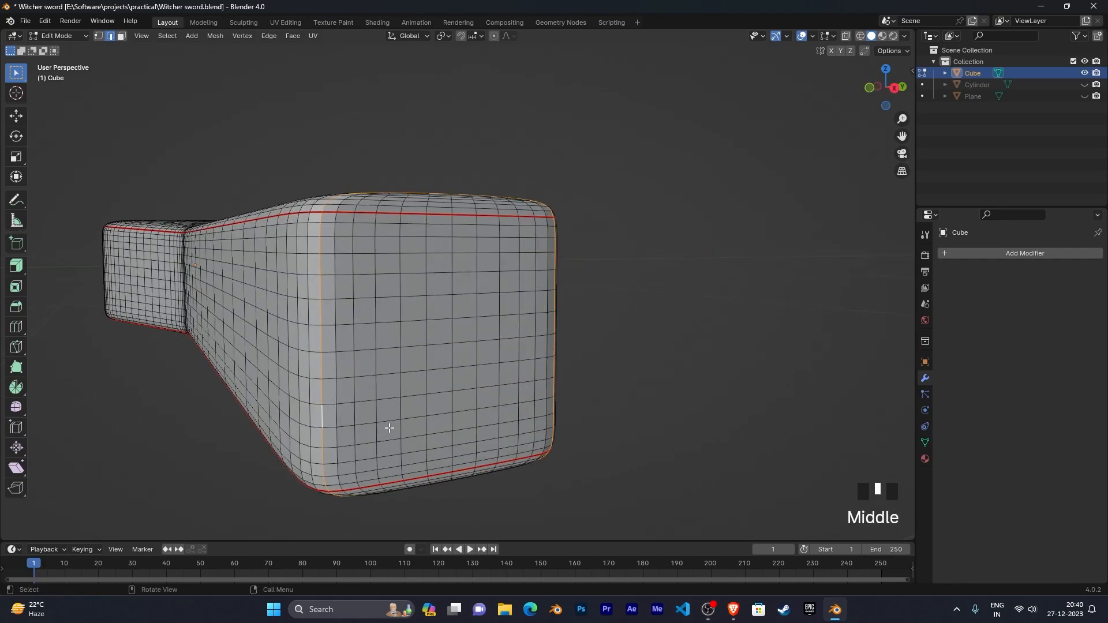
middle_click_drag(533, 393, 545, 393)
key("ctrl+e")
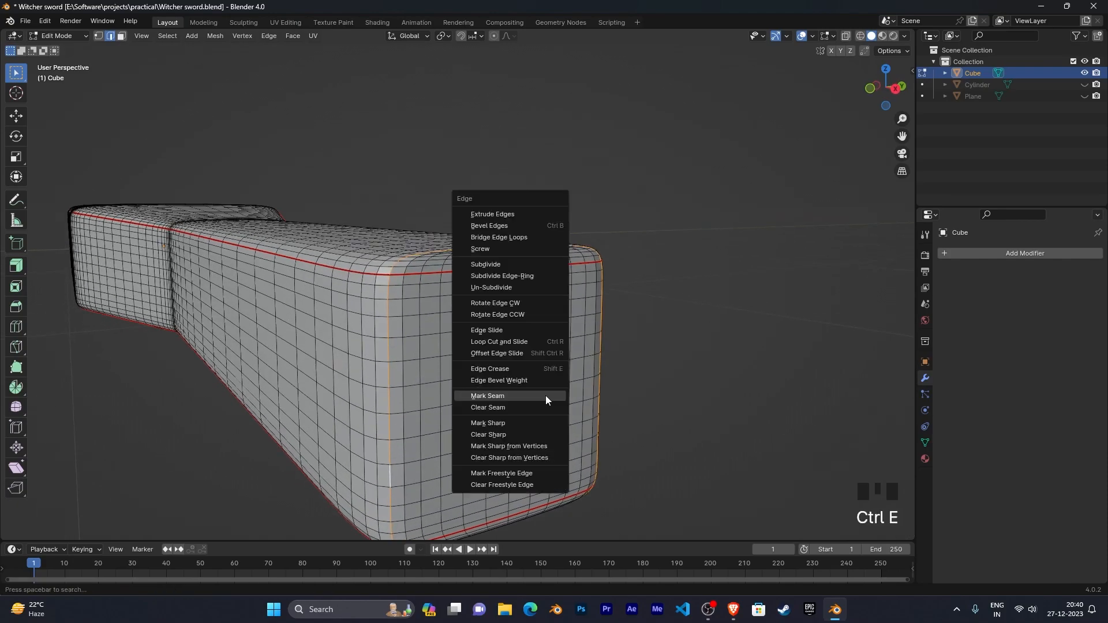
left_click(531, 395)
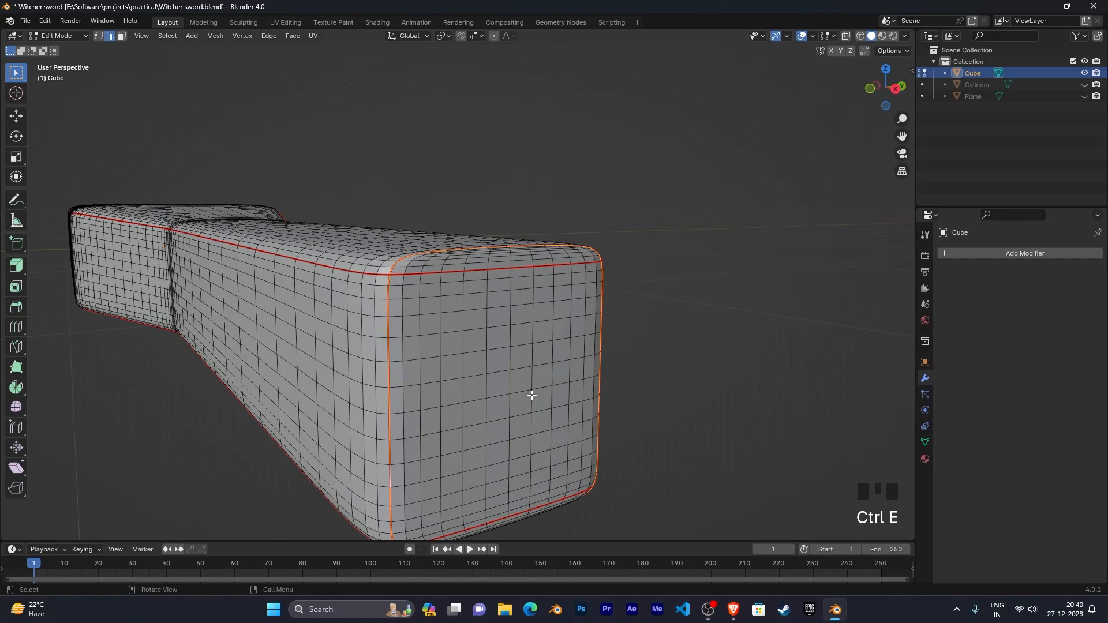
Step: Mark a seam on the edge loop bordering the end face of the opposite crossguard arm
scroll(528, 397, "down", 3)
middle_click_drag(527, 398, 418, 399)
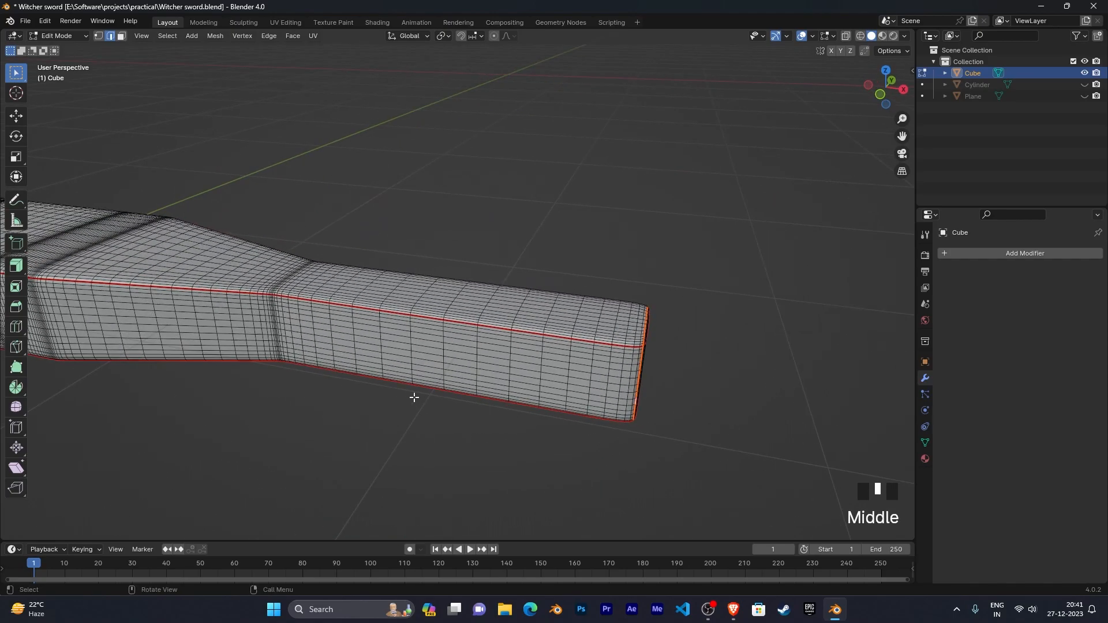
middle_click_drag(331, 386, 565, 327, "shift")
scroll(535, 307, "up", 2)
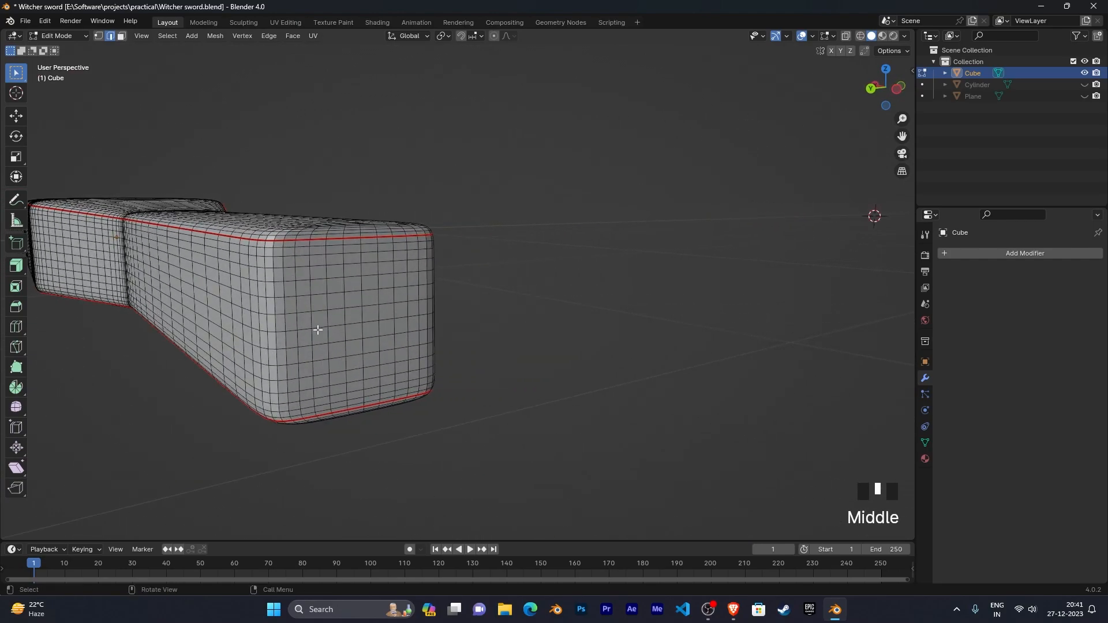
left_click(275, 344, "alt")
scroll(392, 328, "down", 1)
middle_click_drag(392, 327, 393, 334)
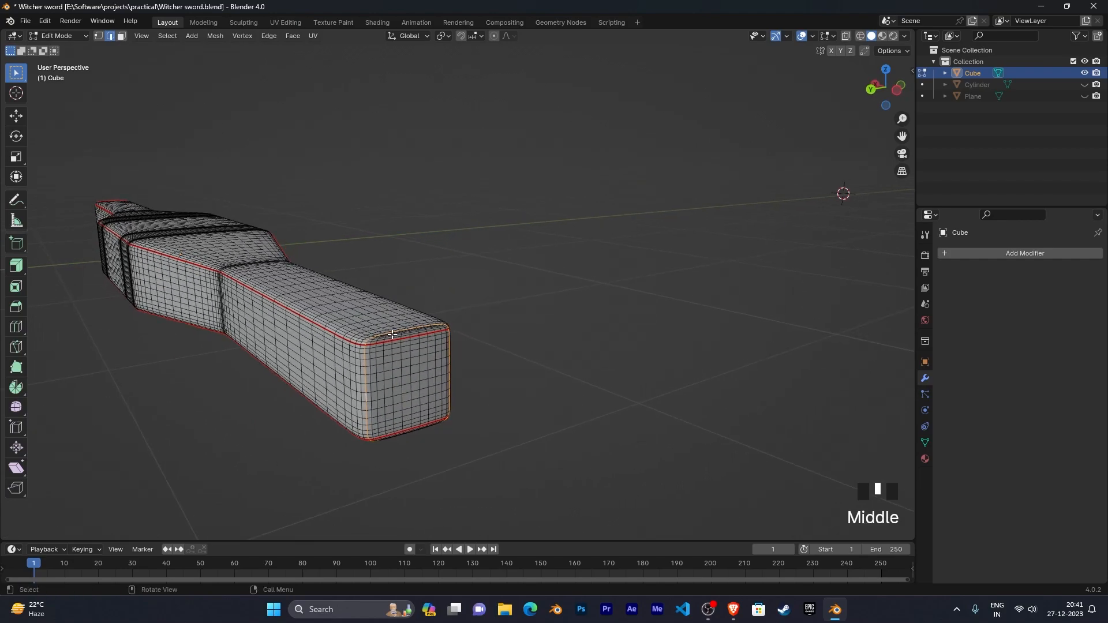
key("ctrl+e")
left_click(392, 335)
scroll(392, 335, "down", 2)
middle_click_drag(392, 334, 436, 347)
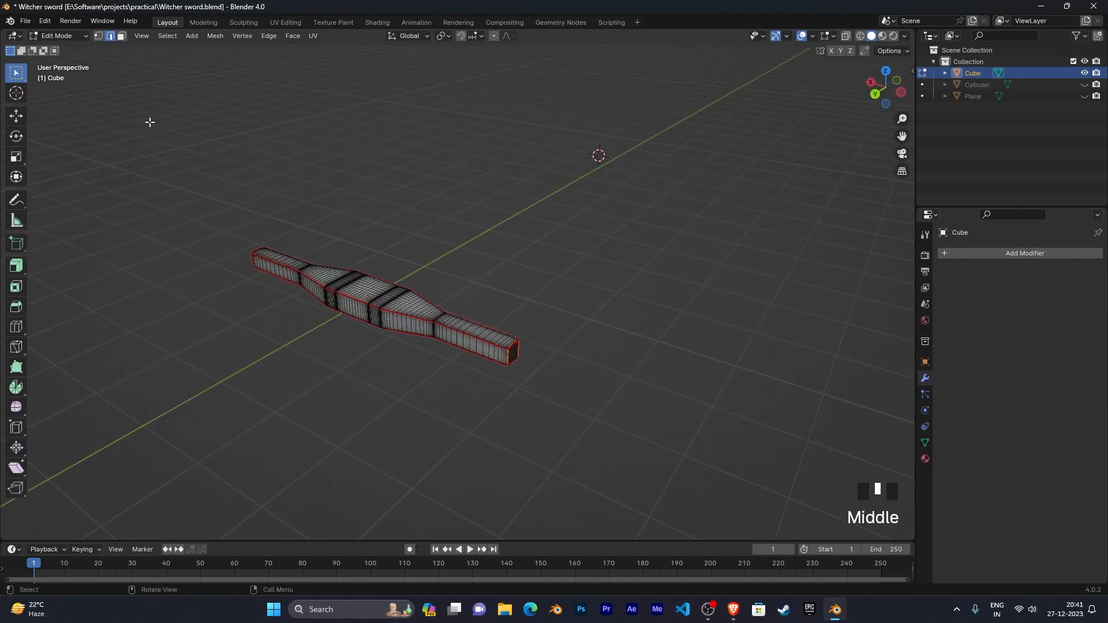
left_click_drag(3, 32, 424, 109)
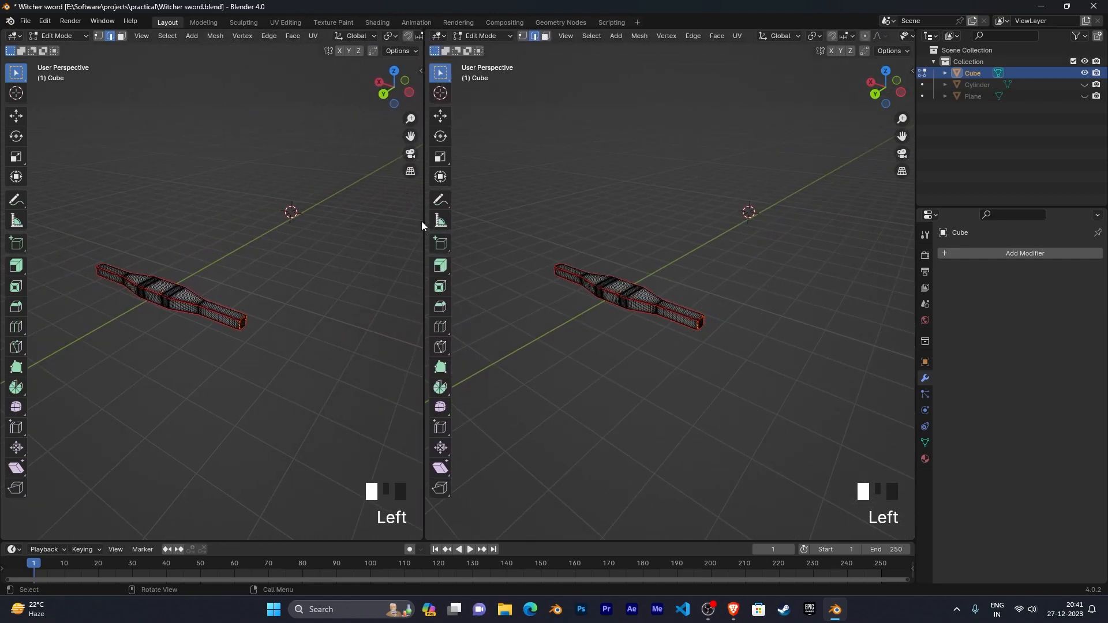
right_click(421, 220)
right_click(414, 244)
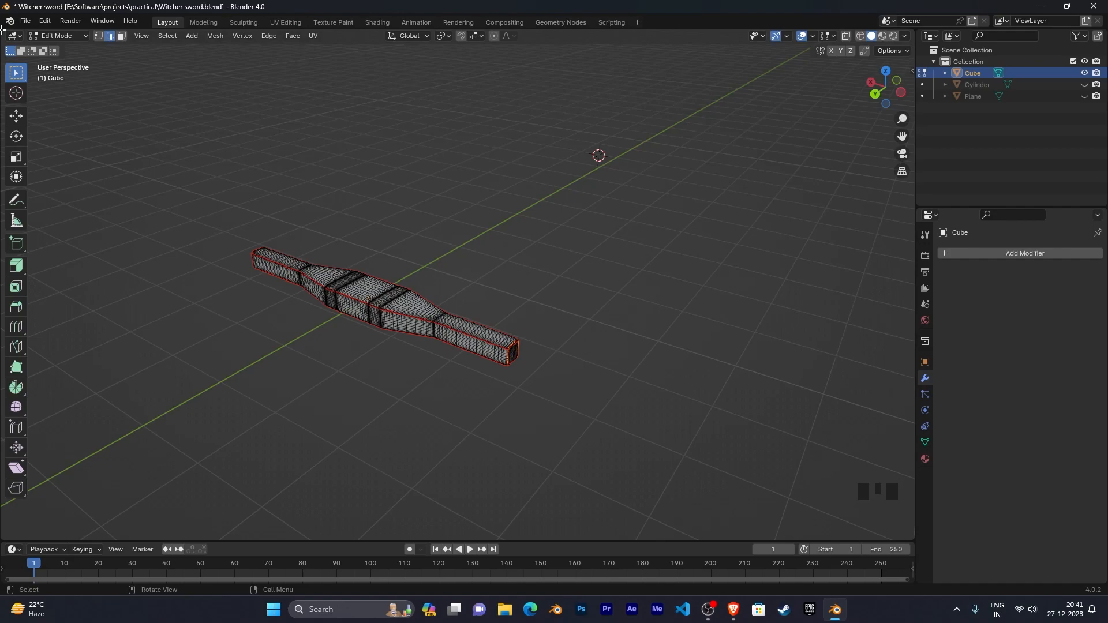
Step: Split the 3D viewport vertically in two and turn the new area into a UV Editor
left_click(2, 28)
left_click_drag(16, 36, 540, 108)
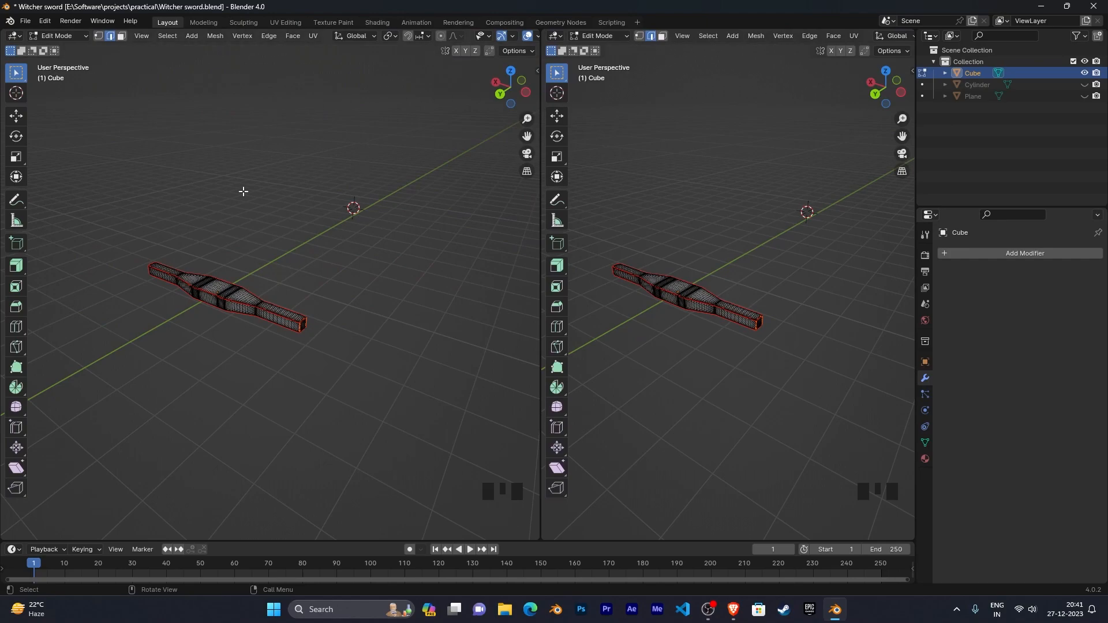
left_click(19, 37)
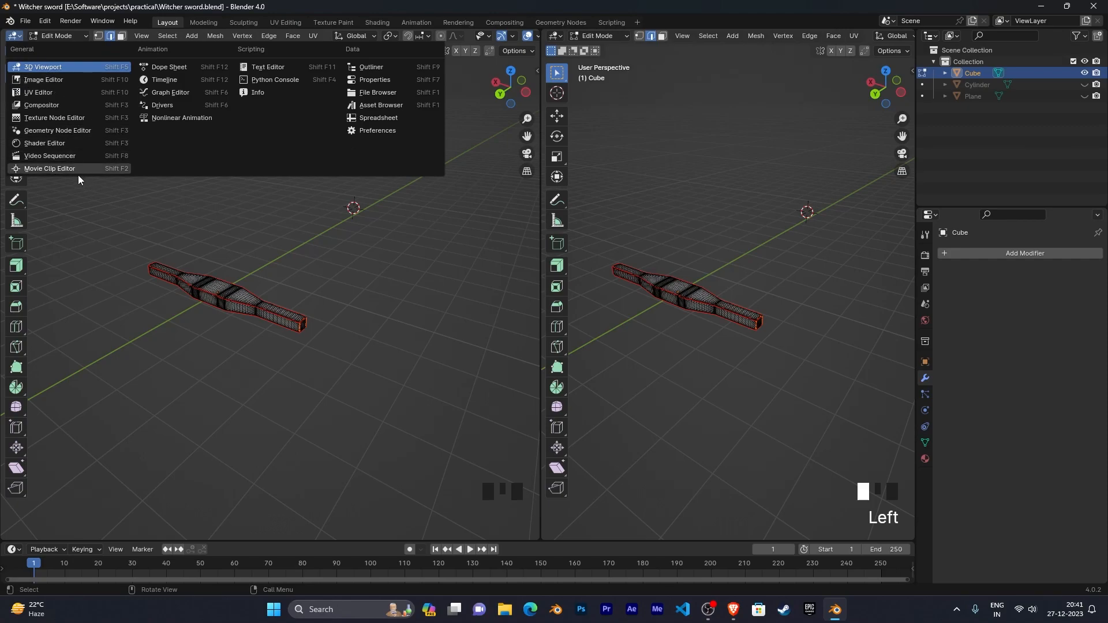
left_click(68, 94)
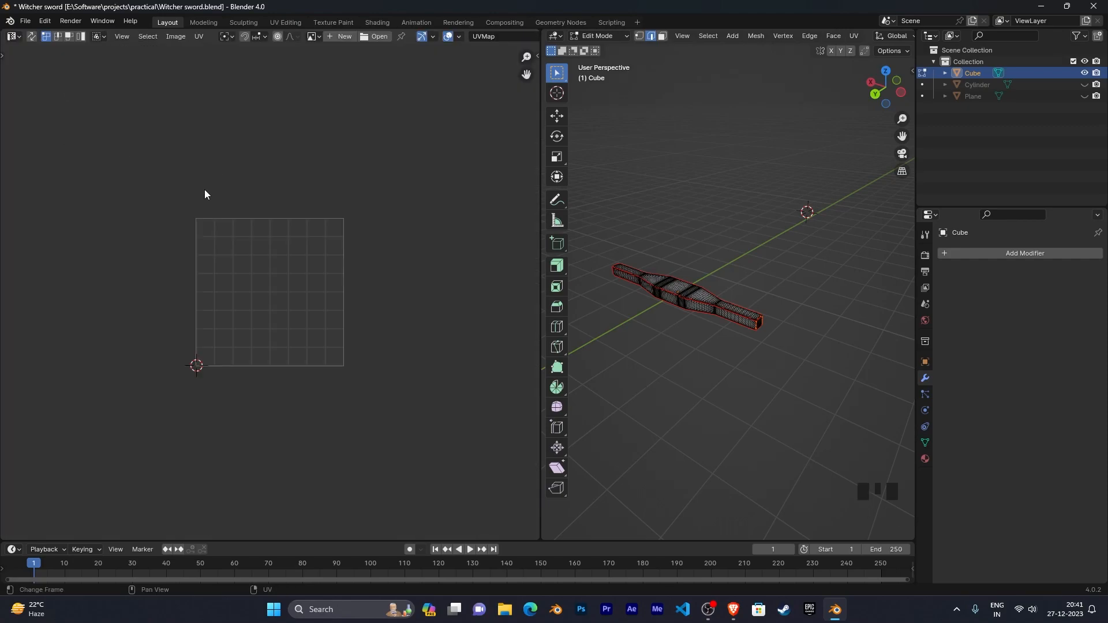
scroll(182, 215, "down", 3)
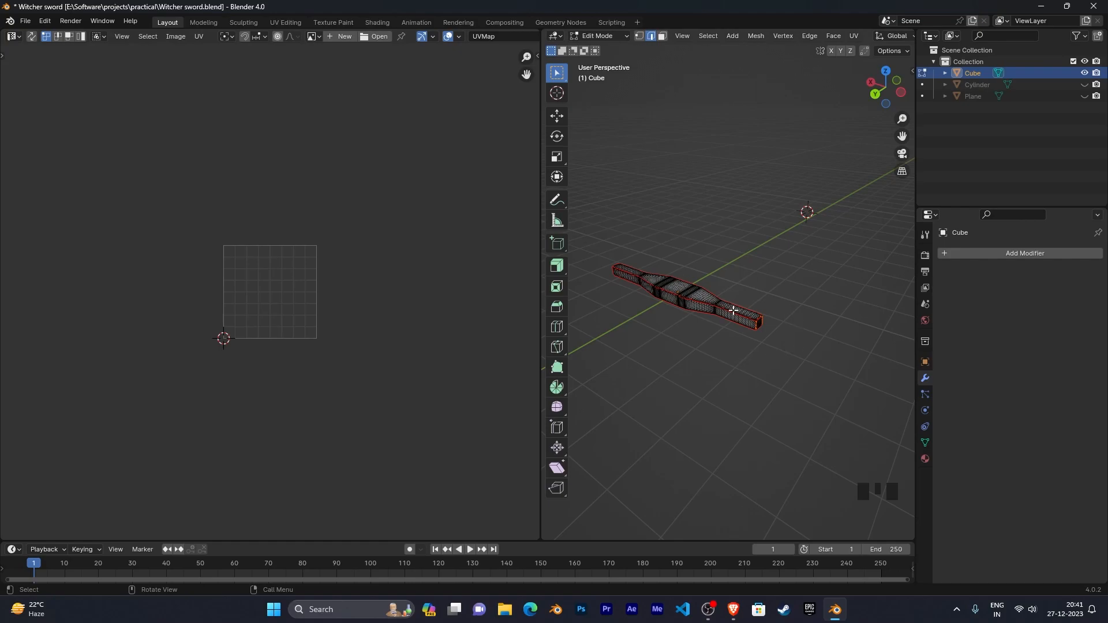
Step: Select the crossguard's whole mesh in vertex mode and unwrap all of its UVs along the marked seams
left_click(639, 36)
key("a")
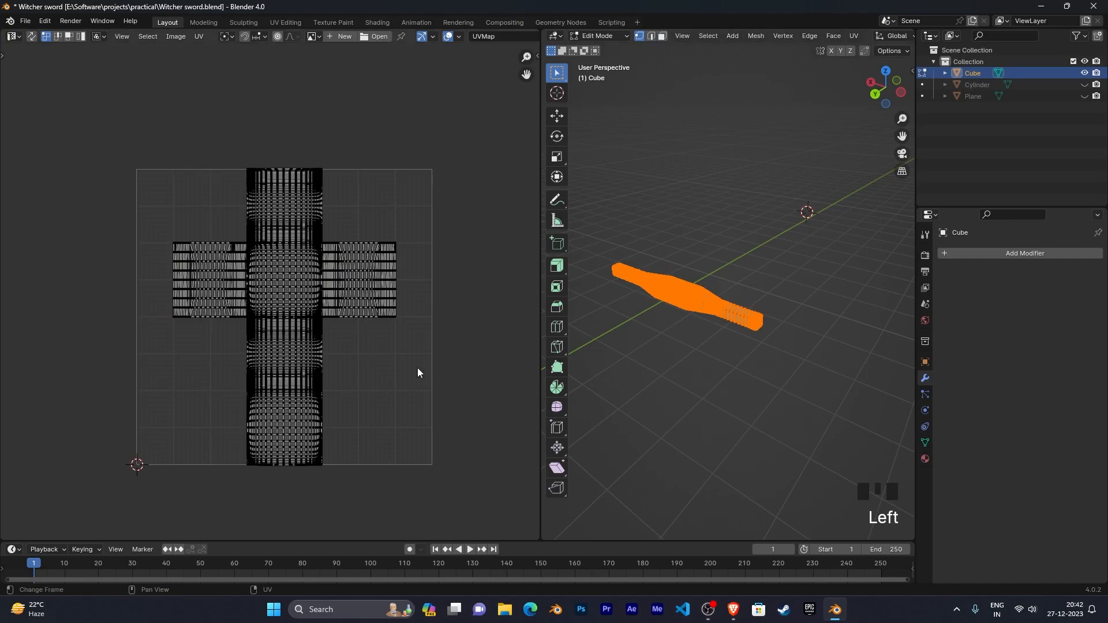
key("a")
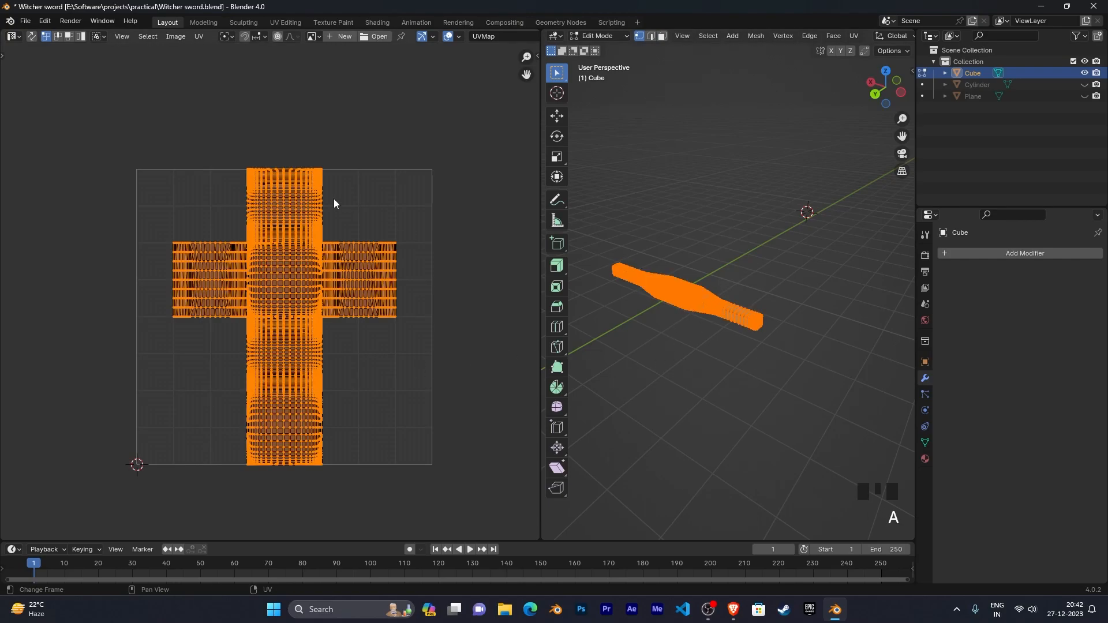
right_click(349, 357)
left_click(348, 356)
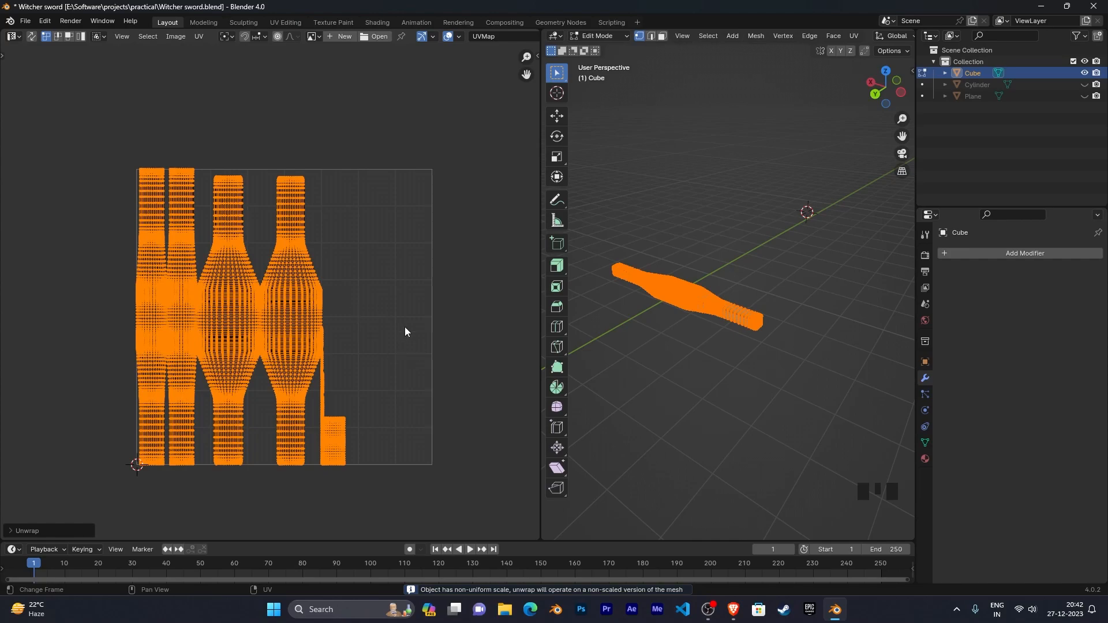
scroll(378, 265, "down", 2)
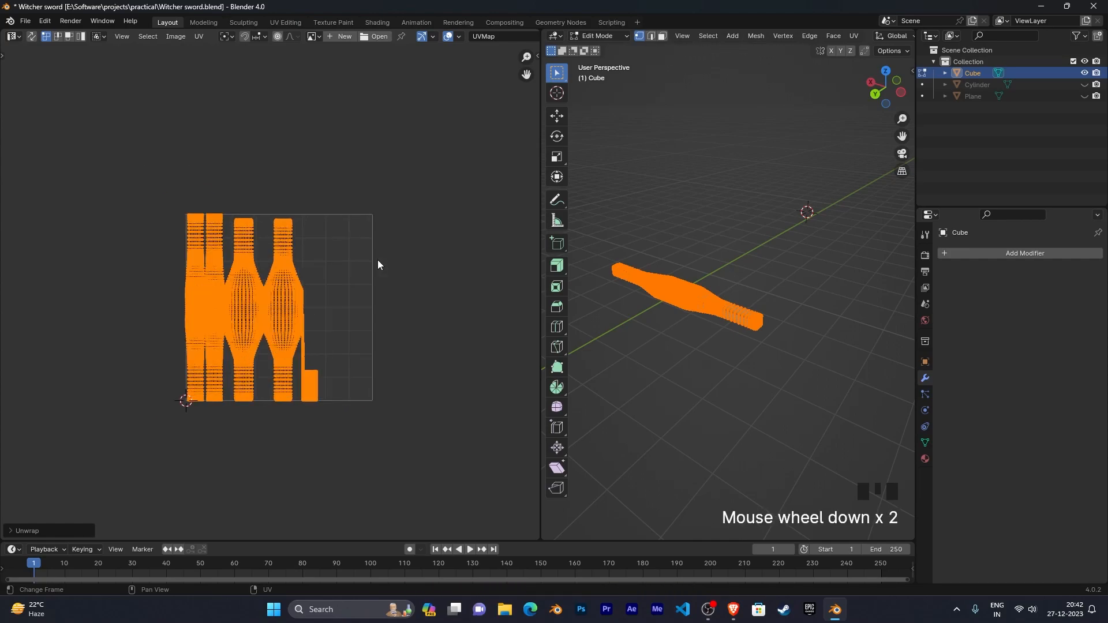
Step: Split the UV Editor area horizontally, turn the upper part into a Shader Editor and hide its sidebar
left_click_drag(2, 23, 97, 352)
left_click(14, 35)
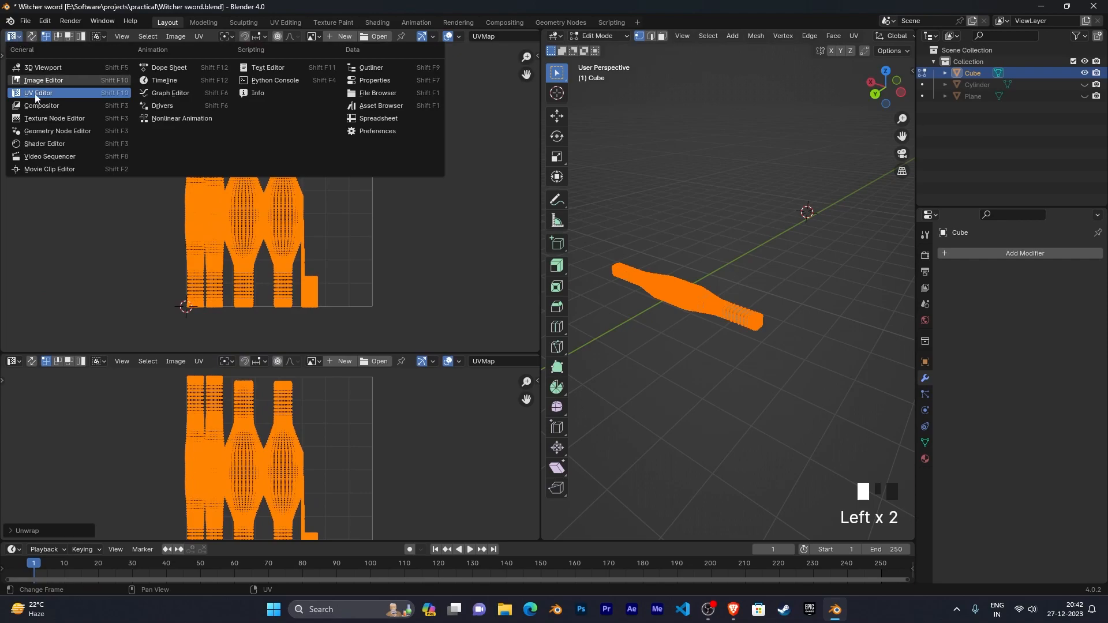
left_click(74, 144)
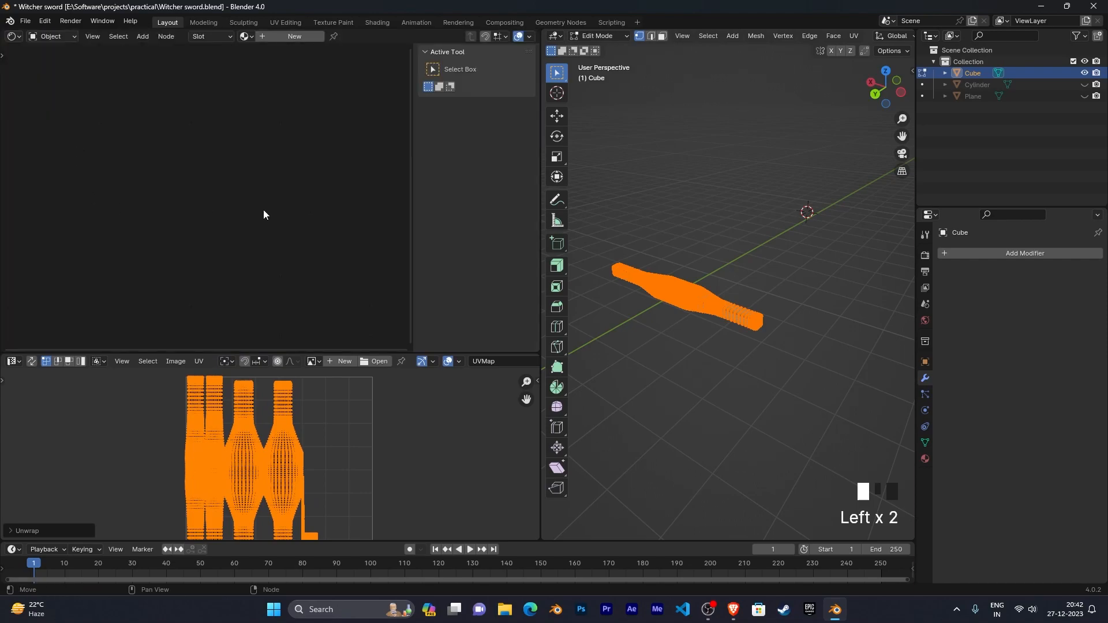
key("n")
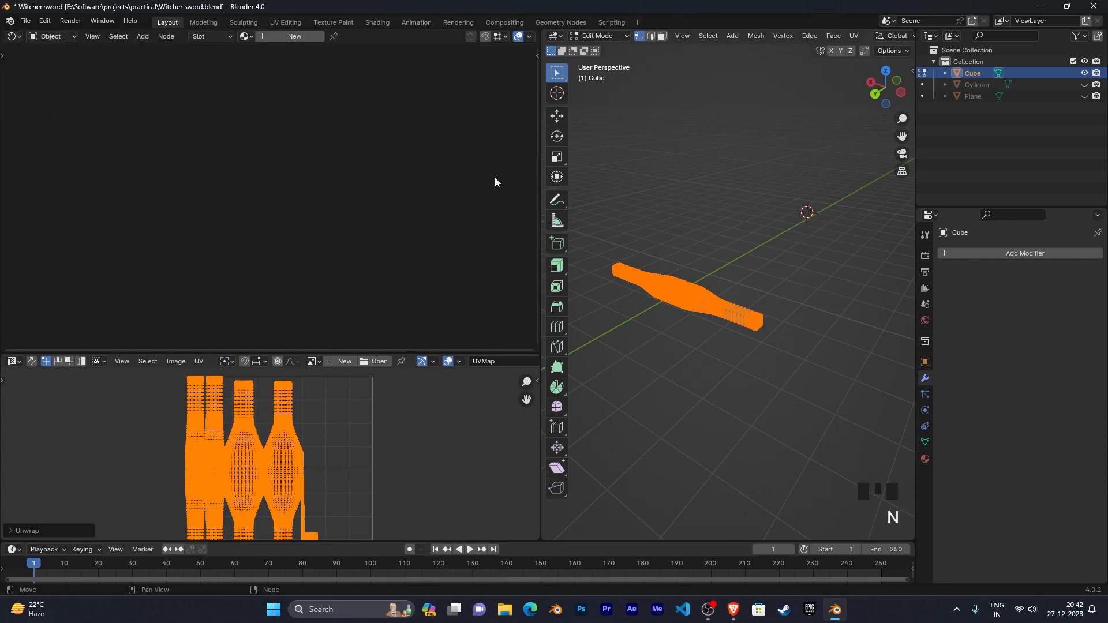
scroll(408, 186, "down", 2)
Step: Create a new material for the crossguard and frame its shader nodes
left_click(294, 36)
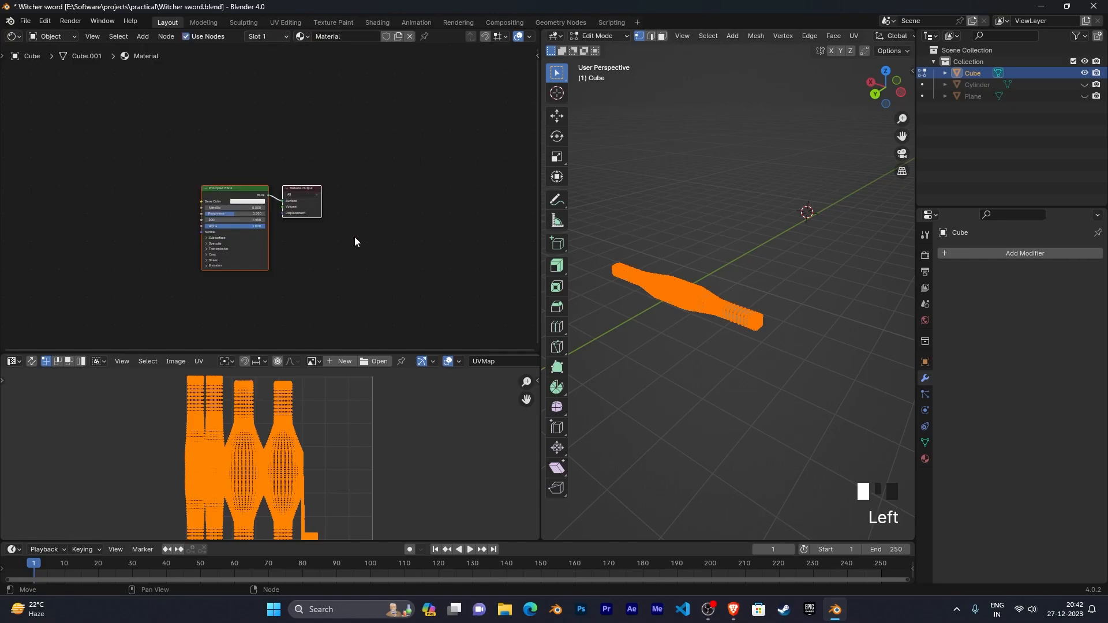
scroll(396, 202, "up", 3)
scroll(448, 217, "up", 3)
middle_click_drag(433, 232, 397, 234)
scroll(428, 223, "up", 3)
middle_click_drag(419, 217, 396, 188)
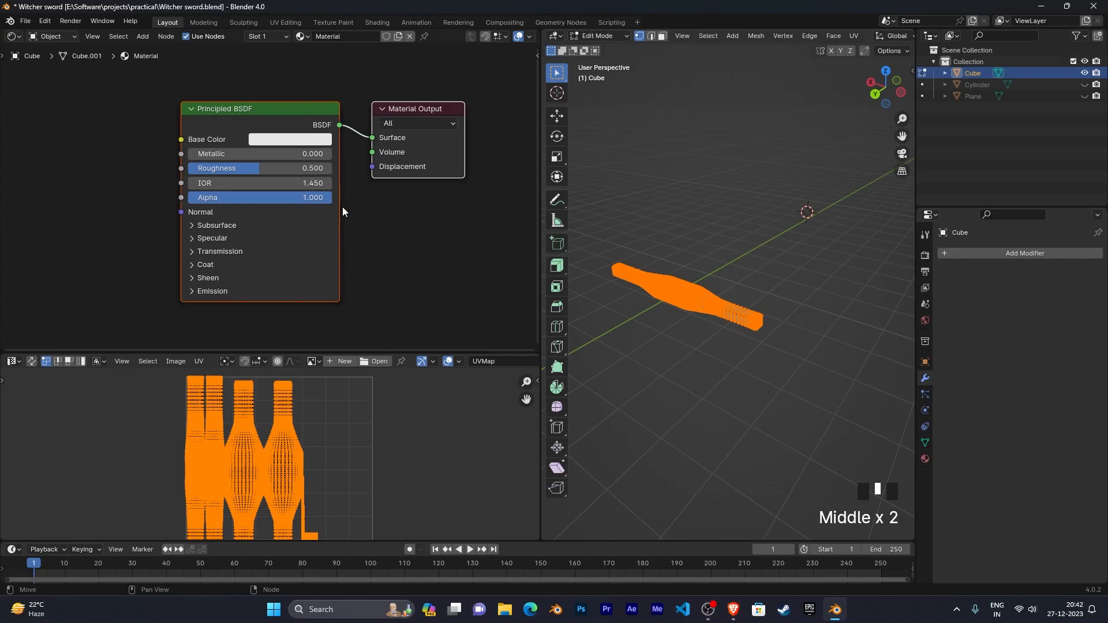
middle_click_drag(413, 199, 389, 225)
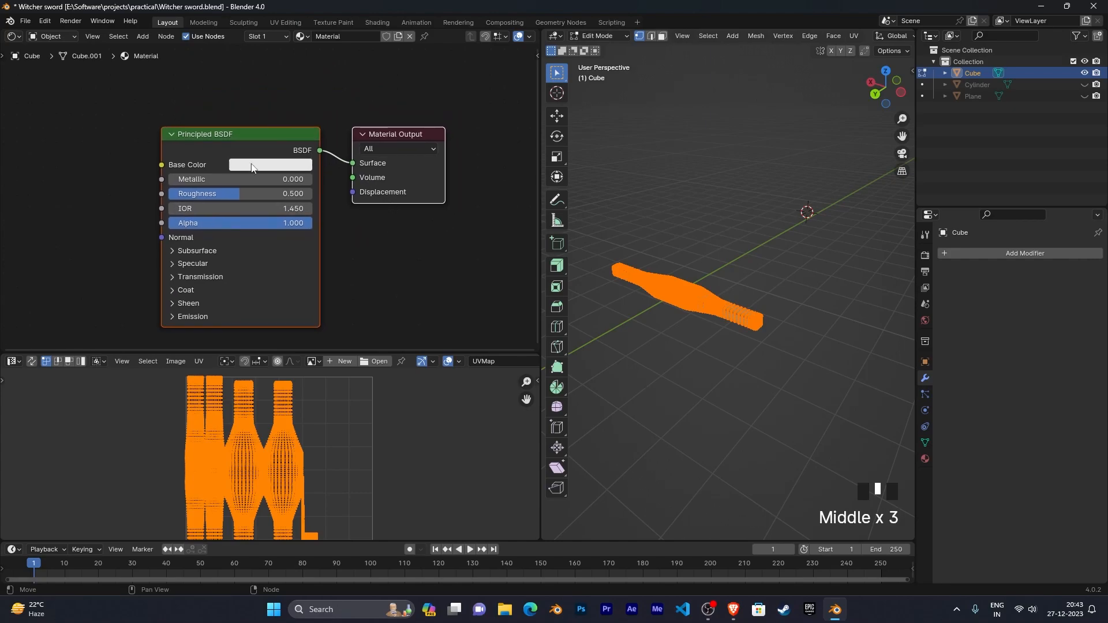
Step: Move the Material Output node farther away from the Principled BSDF node
left_click(432, 134)
left_click_drag(433, 134, 477, 131)
left_click(452, 118)
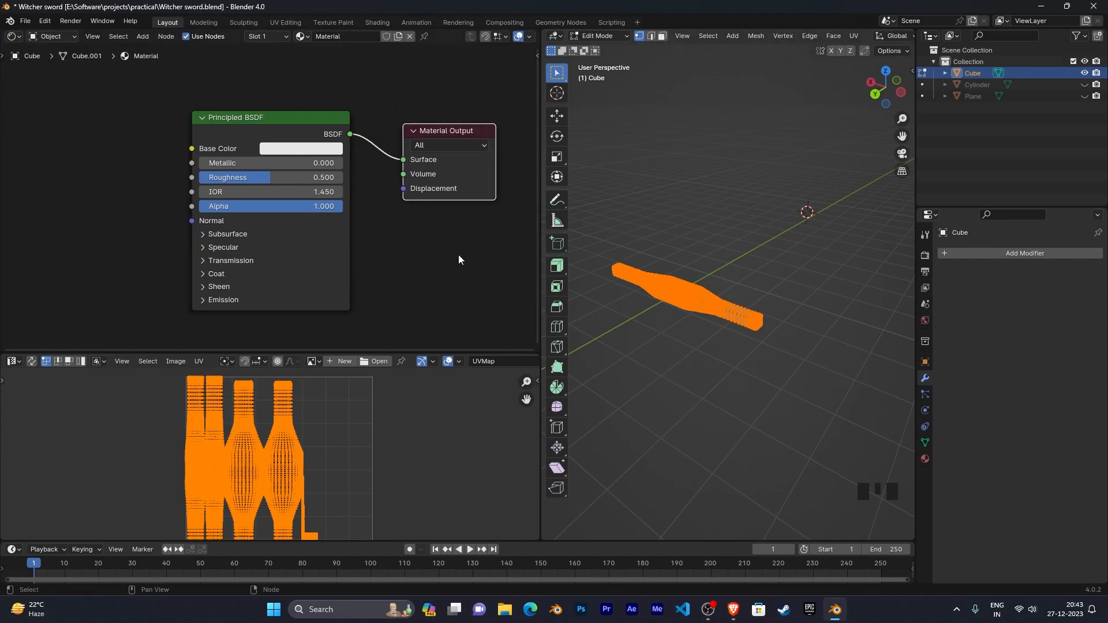
middle_click_drag(425, 252, 435, 242)
left_click(299, 139)
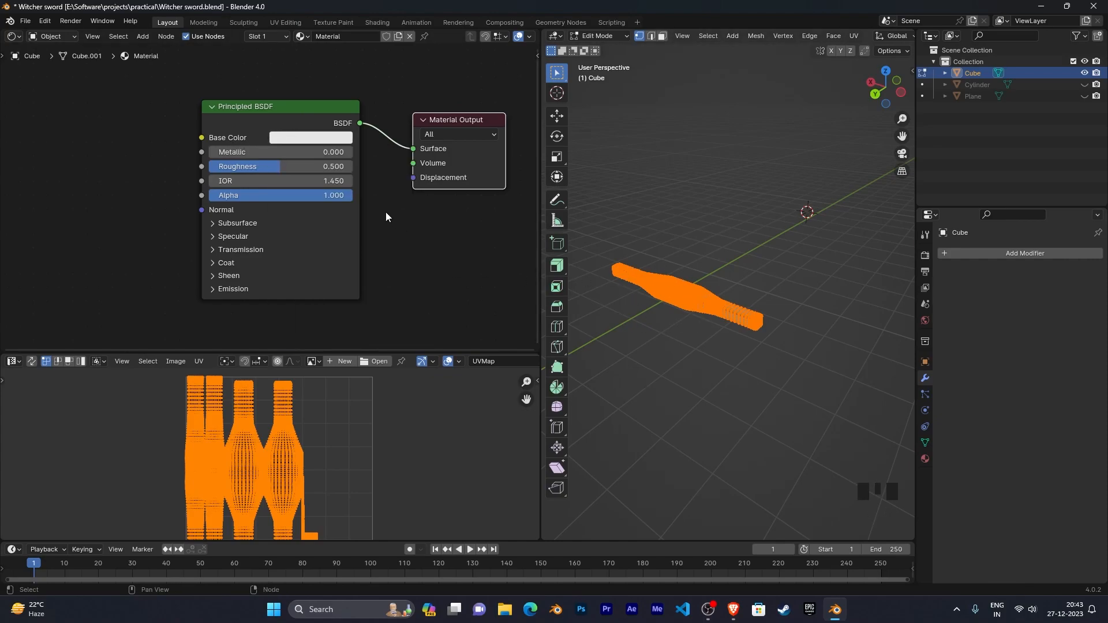
Step: Add a Checker Texture node, connect its Color output to the Principled BSDF's Base Color, and place it closer to that node
middle_click_drag(144, 222, 186, 244)
key("shift+a")
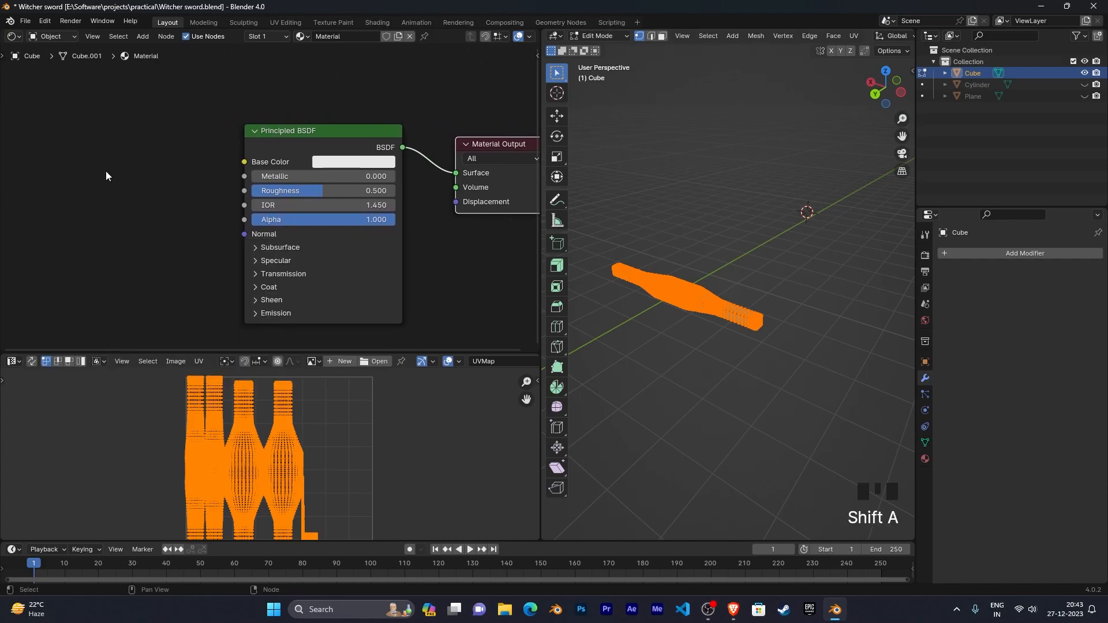
key("shift+a")
left_click(106, 171)
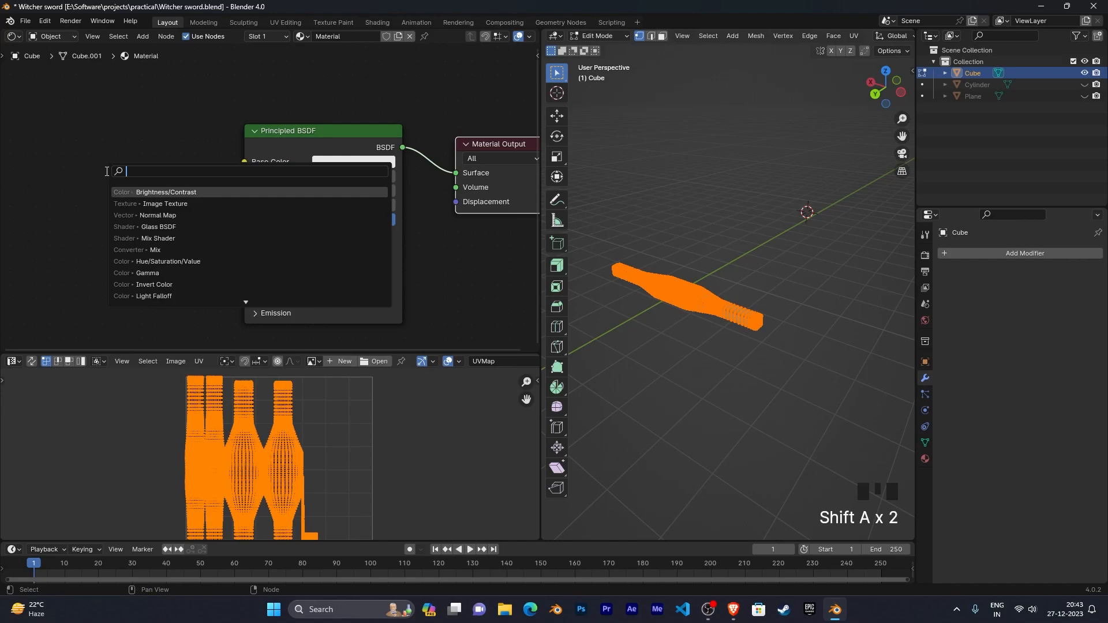
type("che")
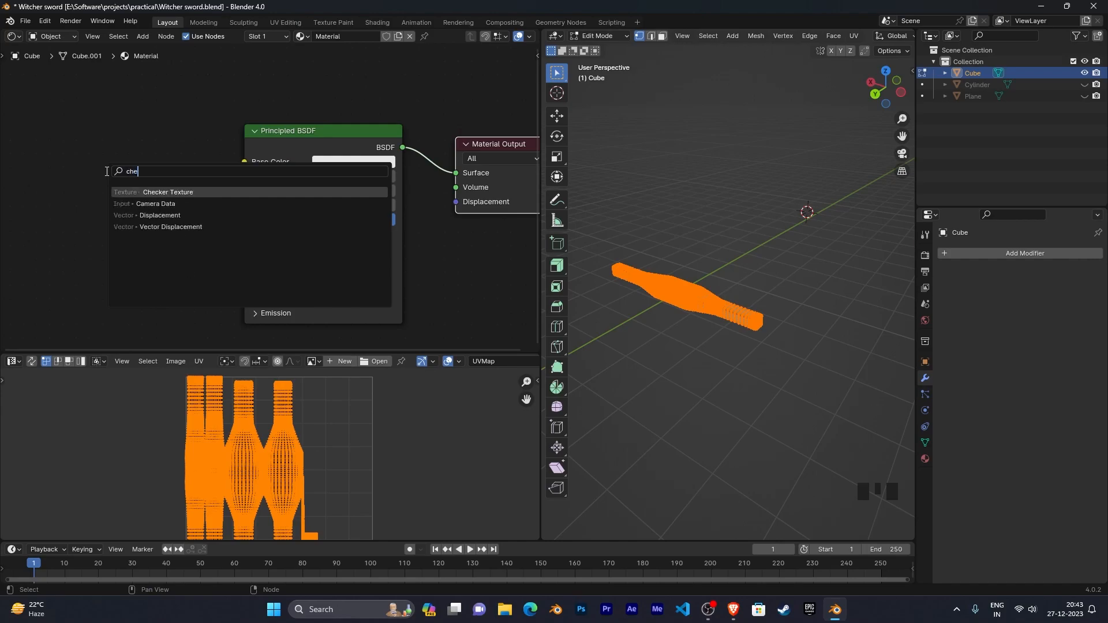
left_click(141, 191)
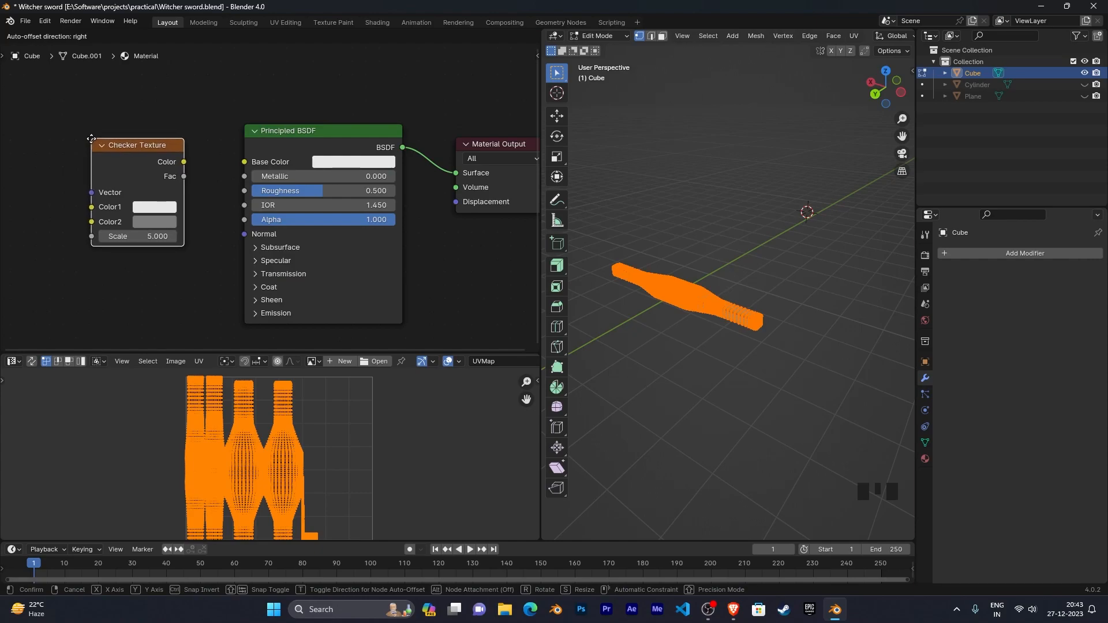
left_click(91, 141)
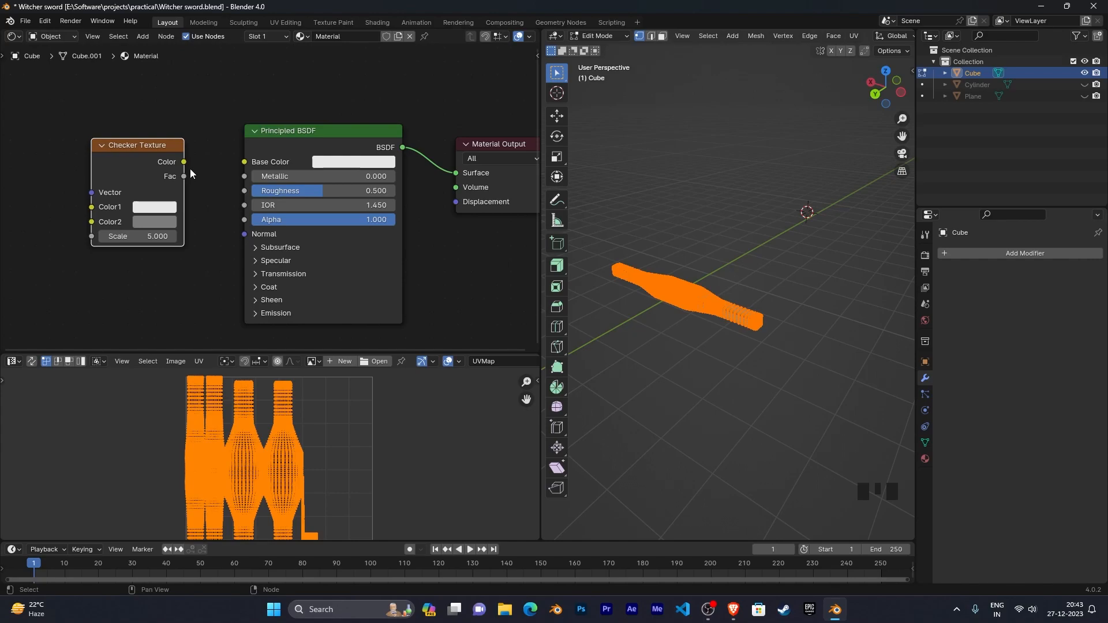
left_click_drag(185, 163, 242, 162)
left_click_drag(151, 148, 194, 148)
Step: Add a Texture Coordinate node and connect its UV output to the Checker Texture's Vector input, spacing the nodes apart
middle_click_drag(156, 231, 313, 221)
key("shift+a")
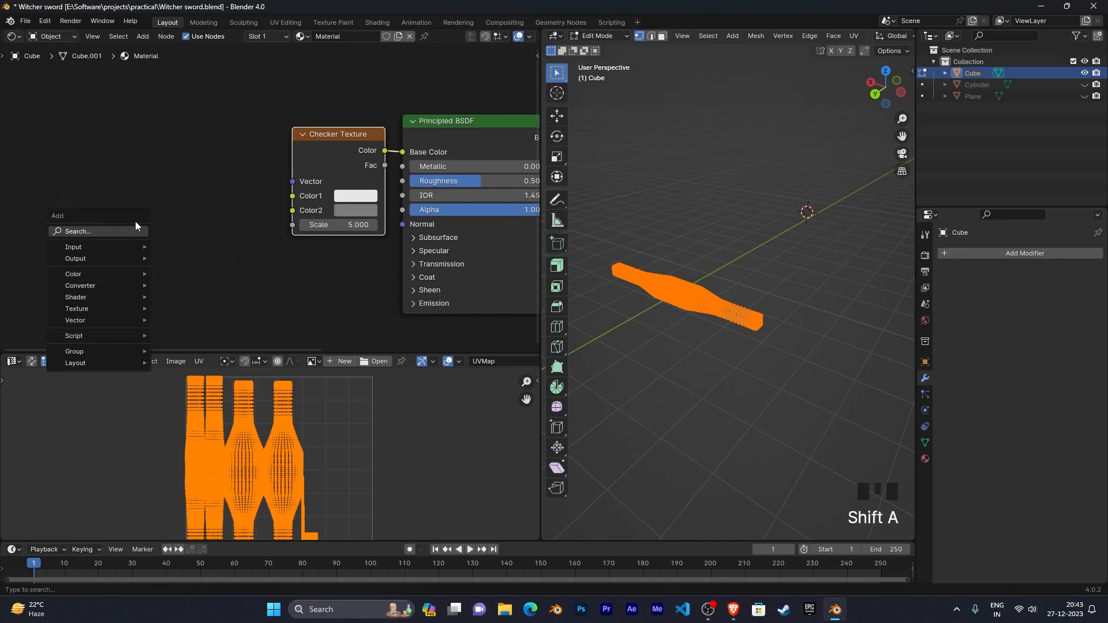
mouse_move(133, 227)
type("tex")
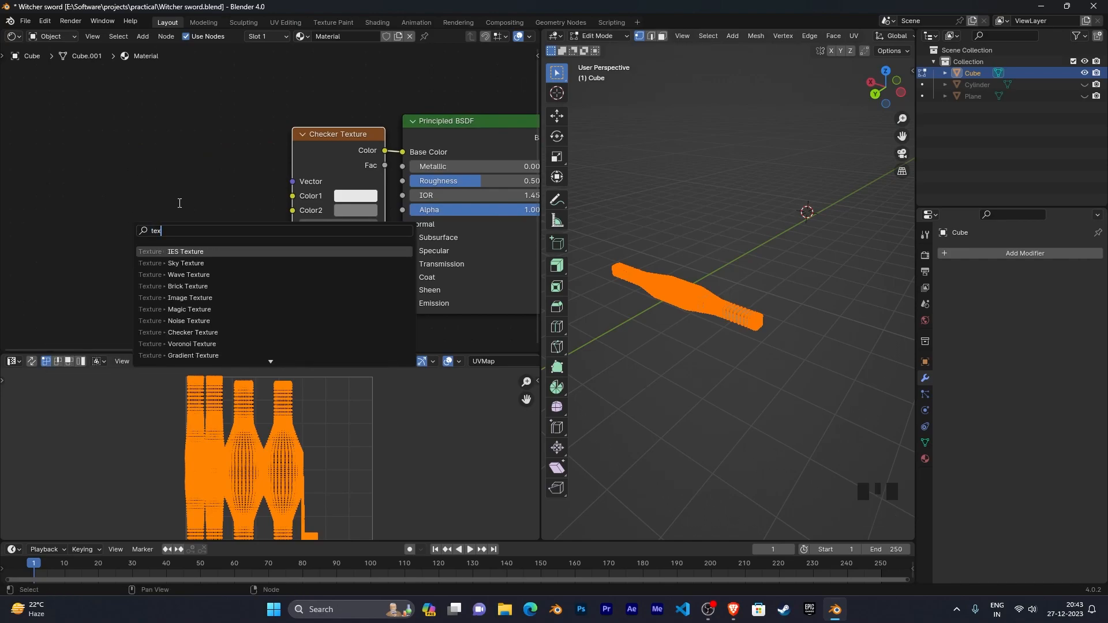
type("ture co")
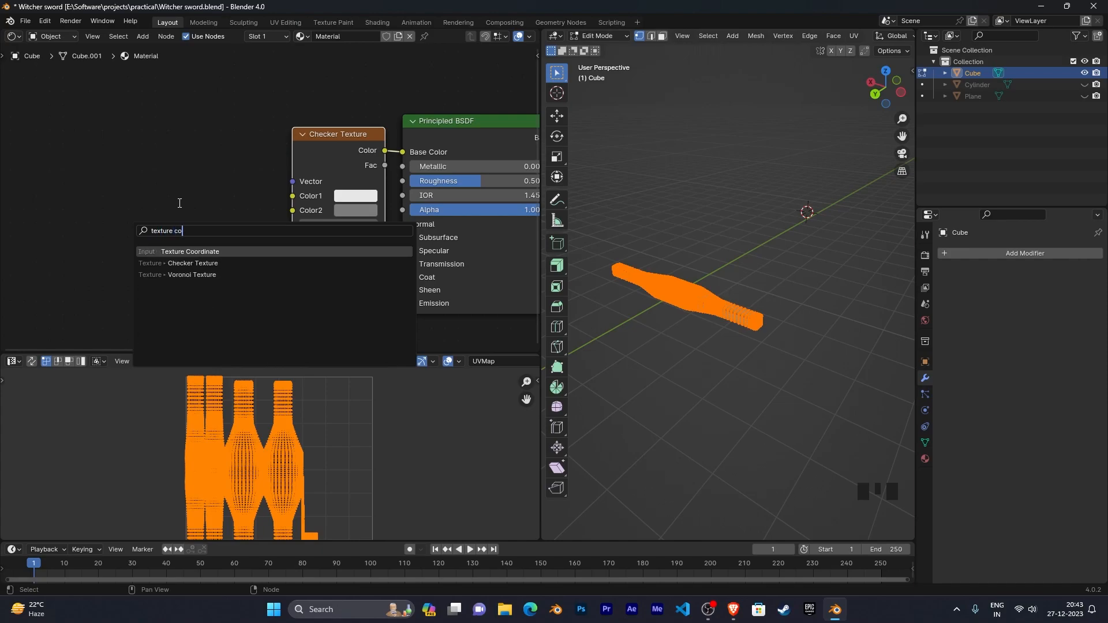
left_click(229, 252)
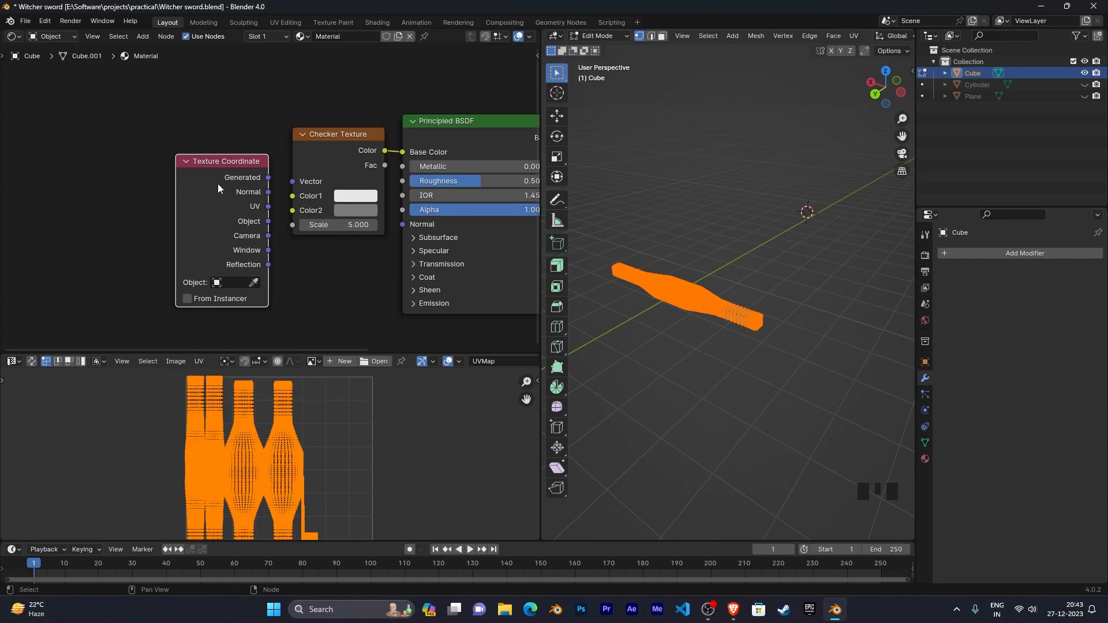
left_click_drag(247, 160, 211, 112)
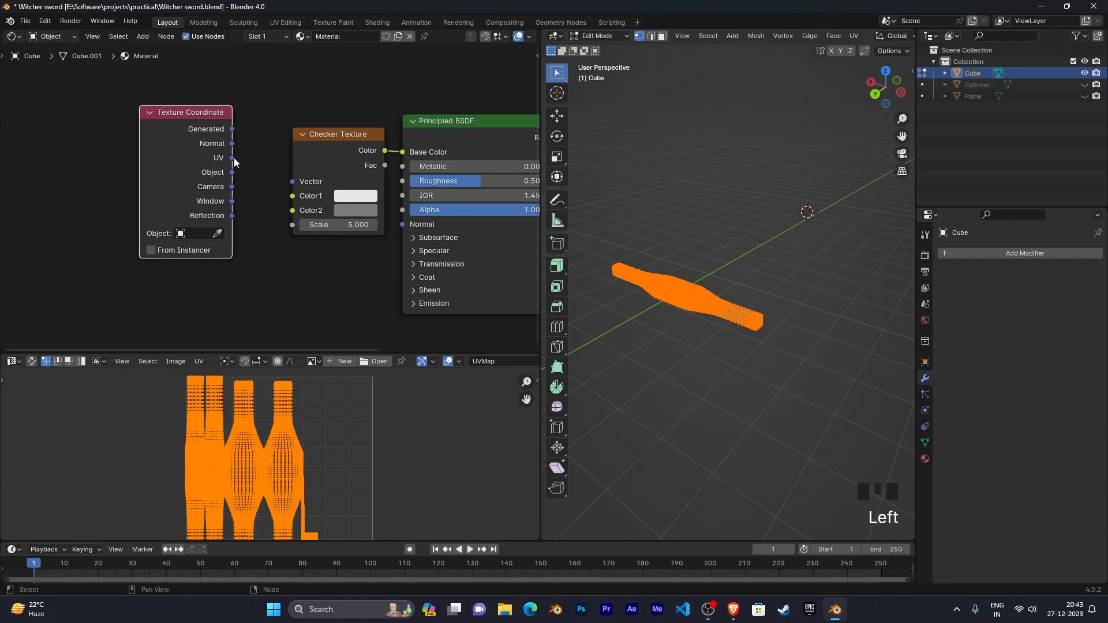
left_click_drag(232, 157, 251, 119)
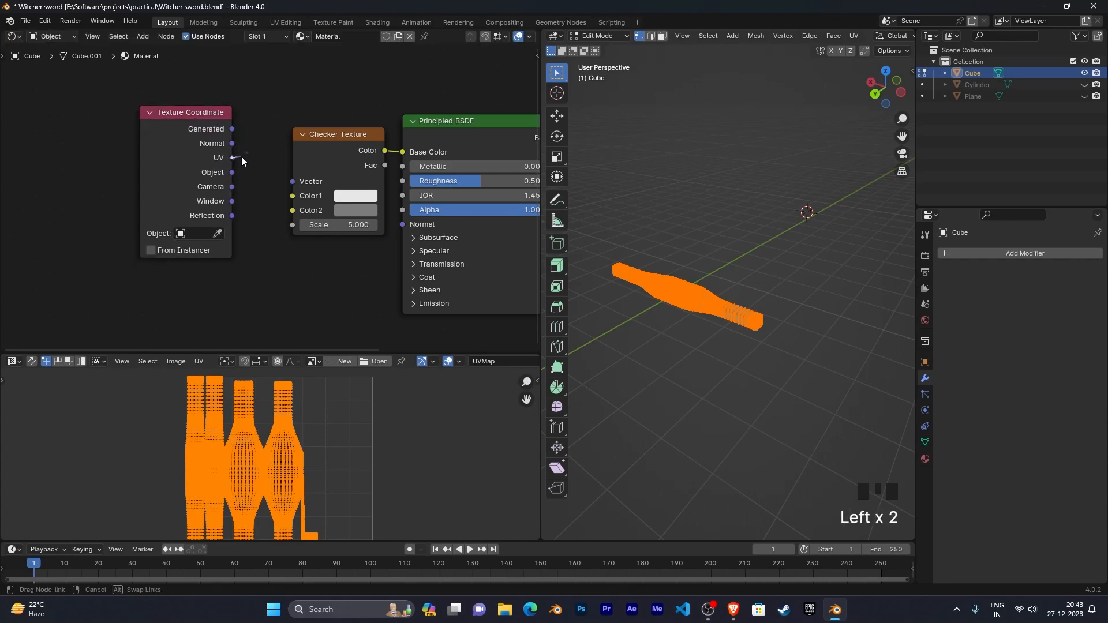
left_click_drag(296, 181, 295, 181)
left_click_drag(345, 137, 320, 140)
Step: Switch the viewport to Material Preview shading and inspect the crossguard's texture in Object Mode
middle_click_drag(744, 329, 811, 263)
scroll(868, 34, "down", 12)
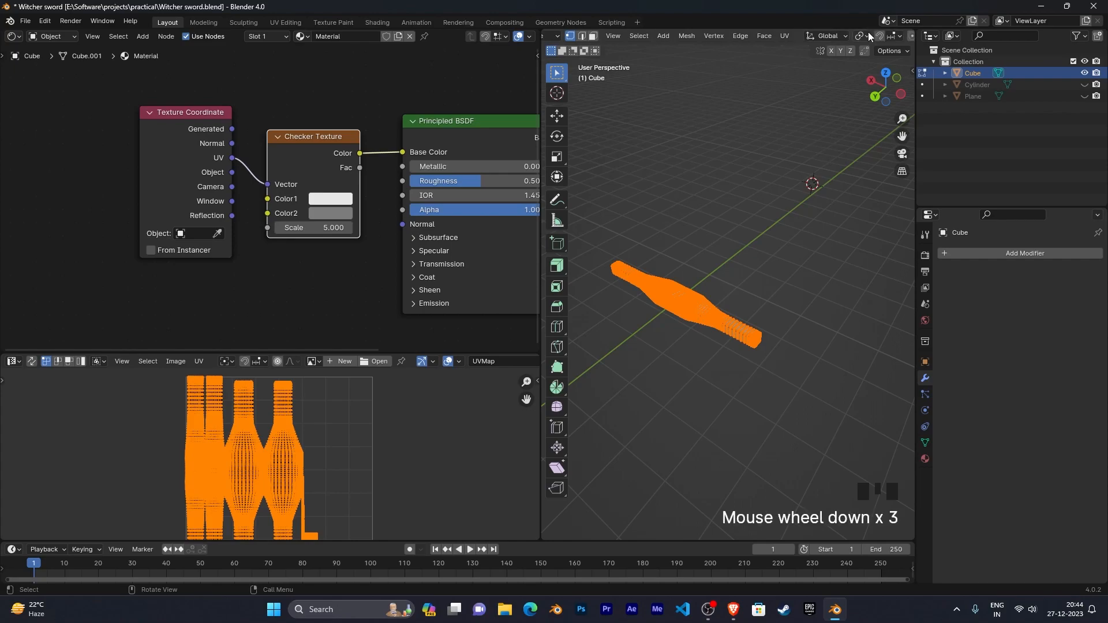
left_click(883, 36)
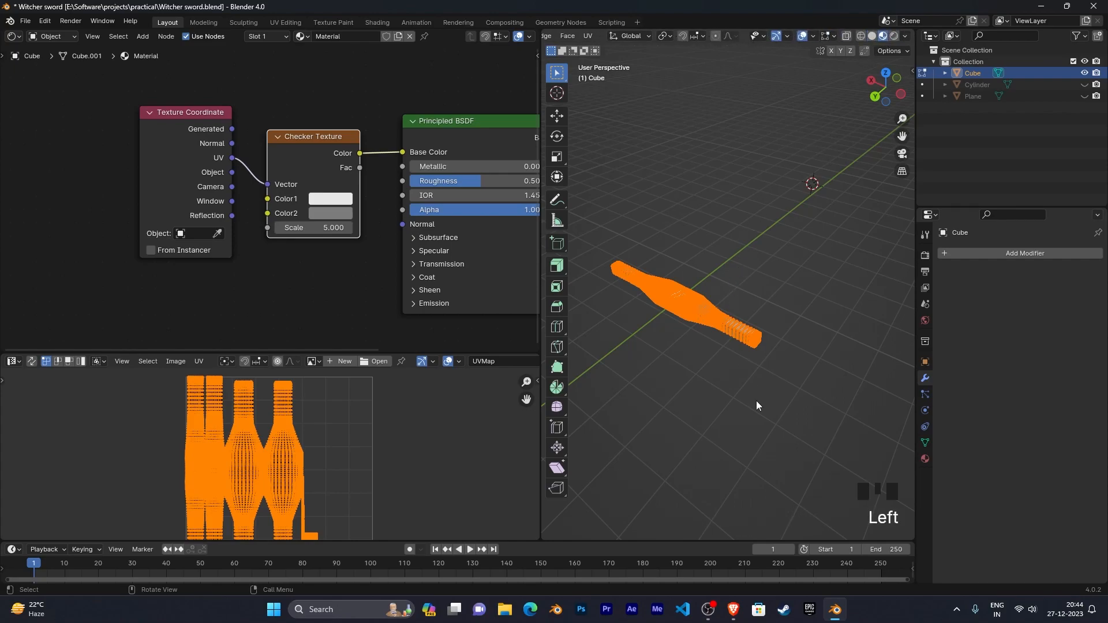
key("Tab")
middle_click_drag(756, 401, 756, 432)
scroll(754, 442, "up", 3)
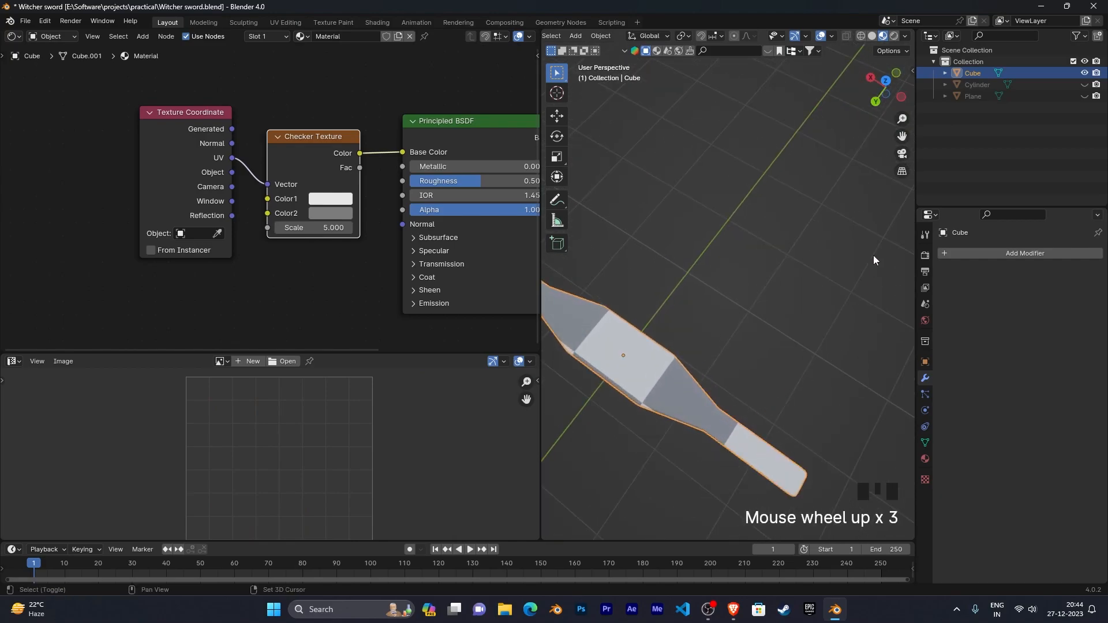
middle_click_drag(874, 260, 853, 257, "shift")
middle_click_drag(753, 342, 766, 272, "shift")
scroll(831, 253, "down", 2)
scroll(794, 291, "up", 2)
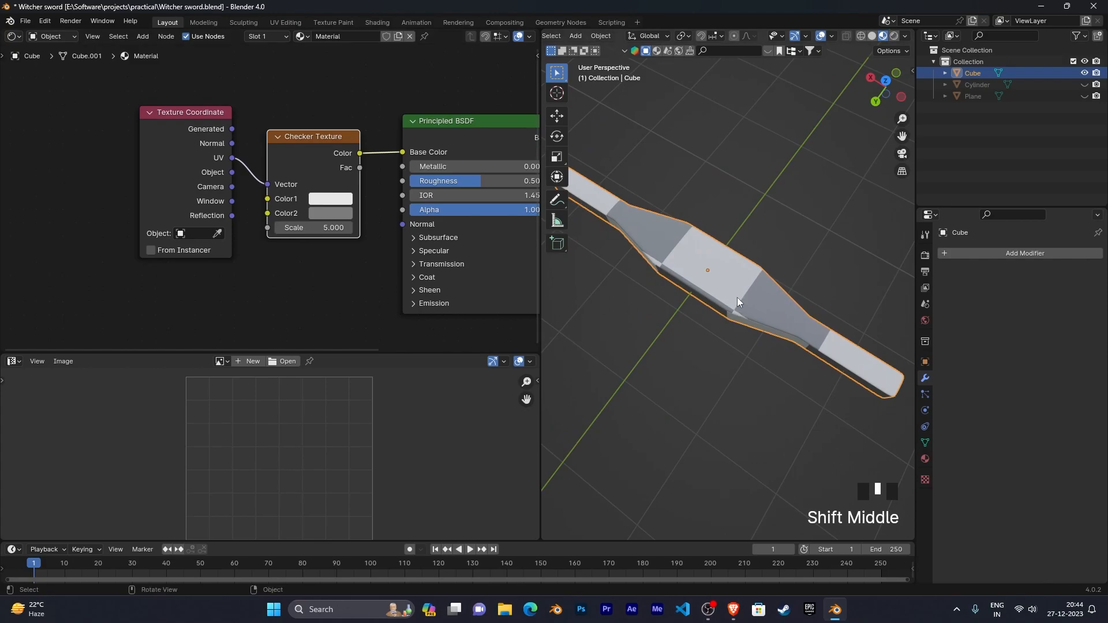
Step: Select the crossguard's whole mesh in Edit Mode and scale all of its UVs up uniformly by a factor of about 7
key("Tab")
left_click(689, 404)
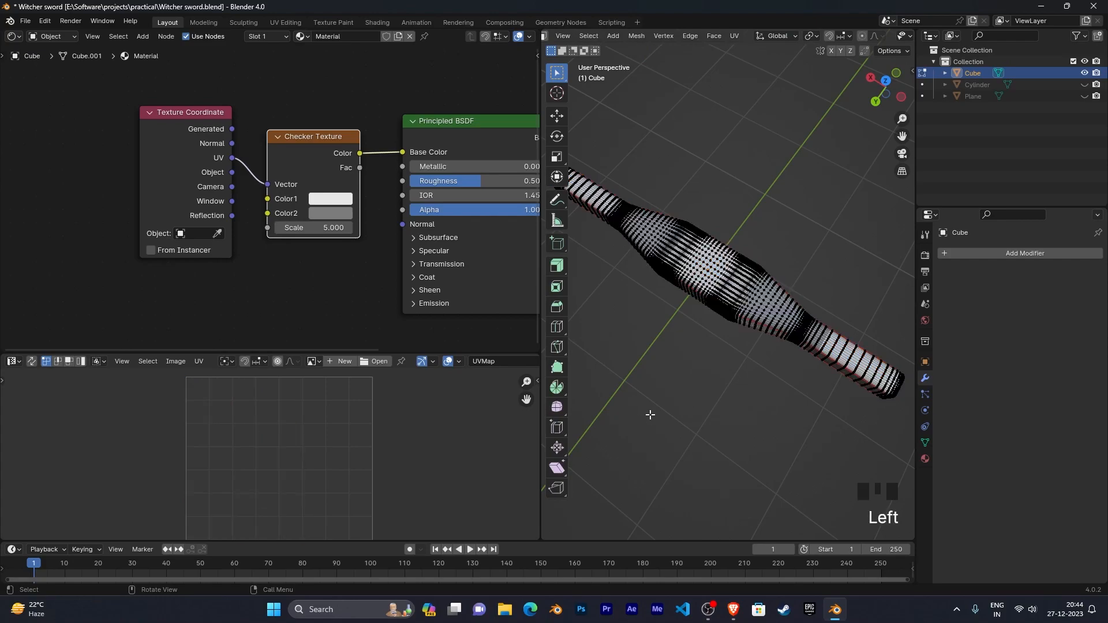
key("a")
scroll(648, 449, "down", 2)
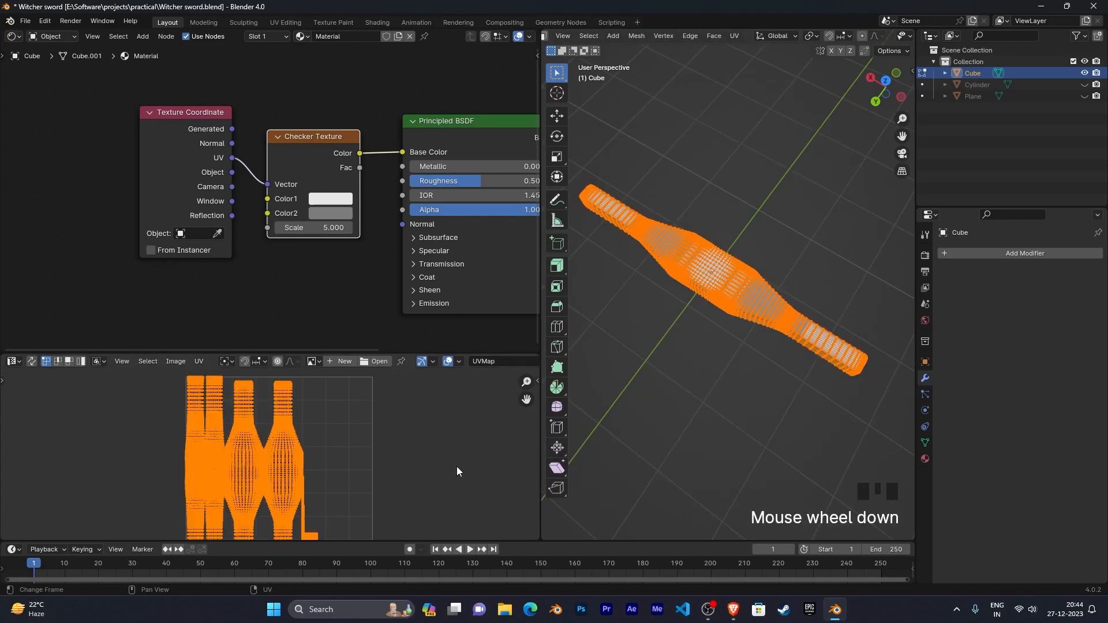
middle_click_drag(425, 462, 427, 437)
scroll(427, 438, "down", 4)
key("s")
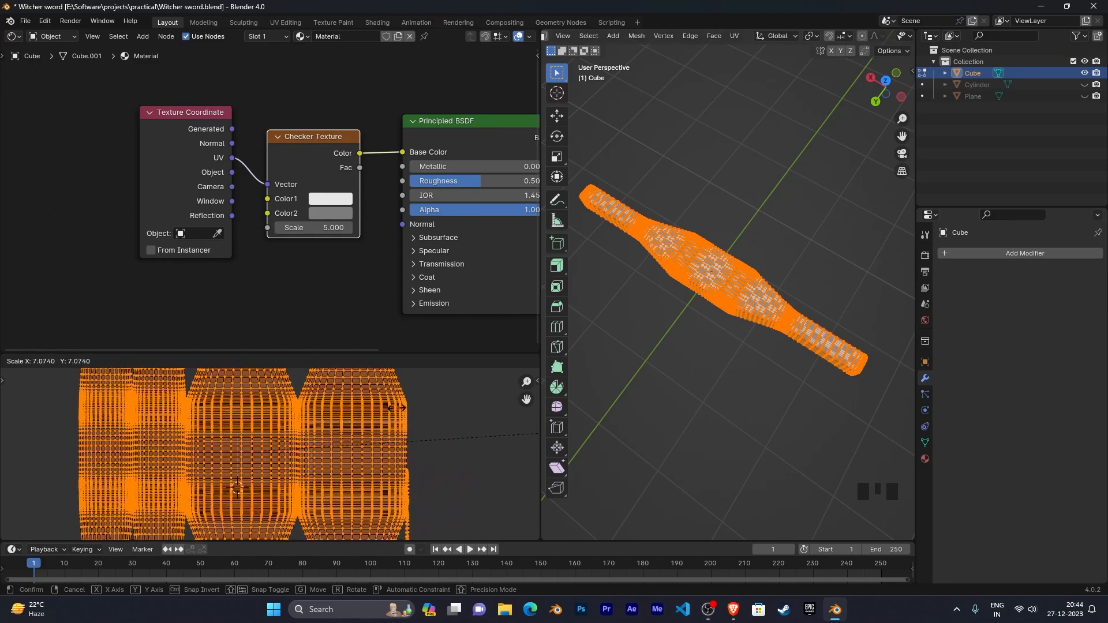
left_click(372, 409)
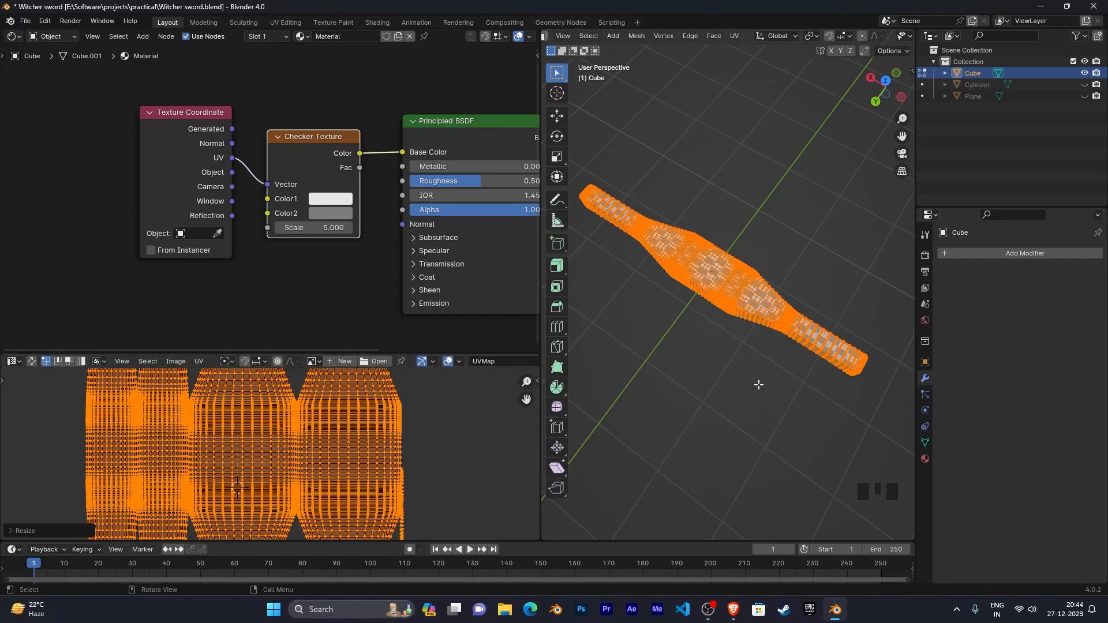
Step: Examine the checker pattern on the crossguard's broad face for stretching, and return to editing its UVs
key("Tab")
middle_click_drag(742, 387, 900, 446)
scroll(700, 384, "up", 2)
scroll(740, 378, "down", 3)
scroll(694, 294, "up", 3)
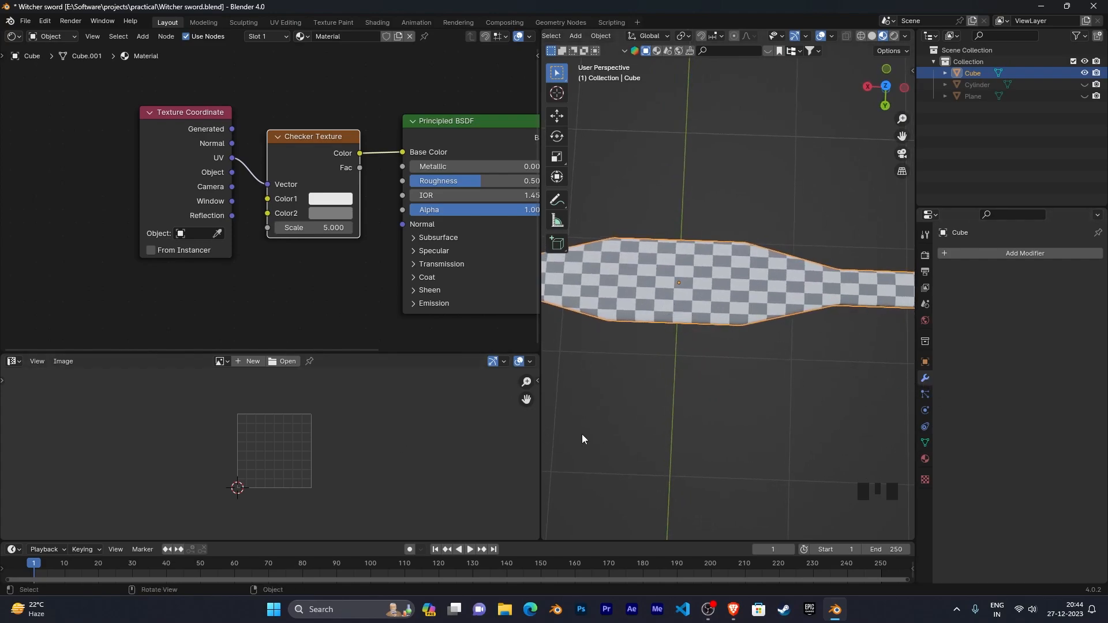
key("Tab")
key("Tab")
key("Tab")
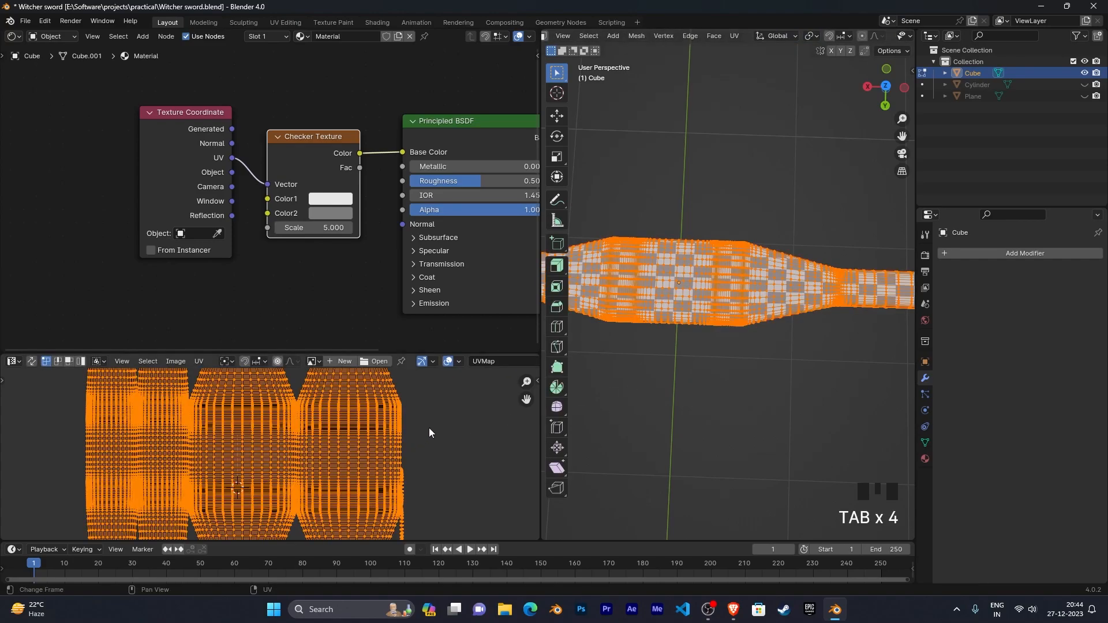
scroll(428, 428, "down", 4)
middle_click_drag(428, 426, 430, 425)
key("s")
key("x")
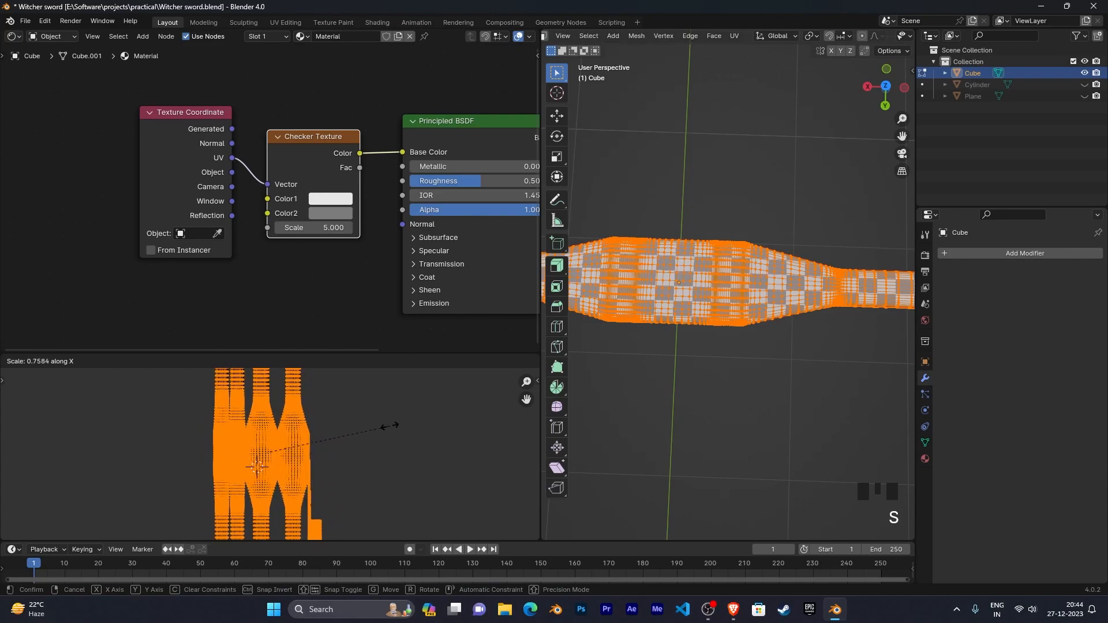
left_click(359, 433)
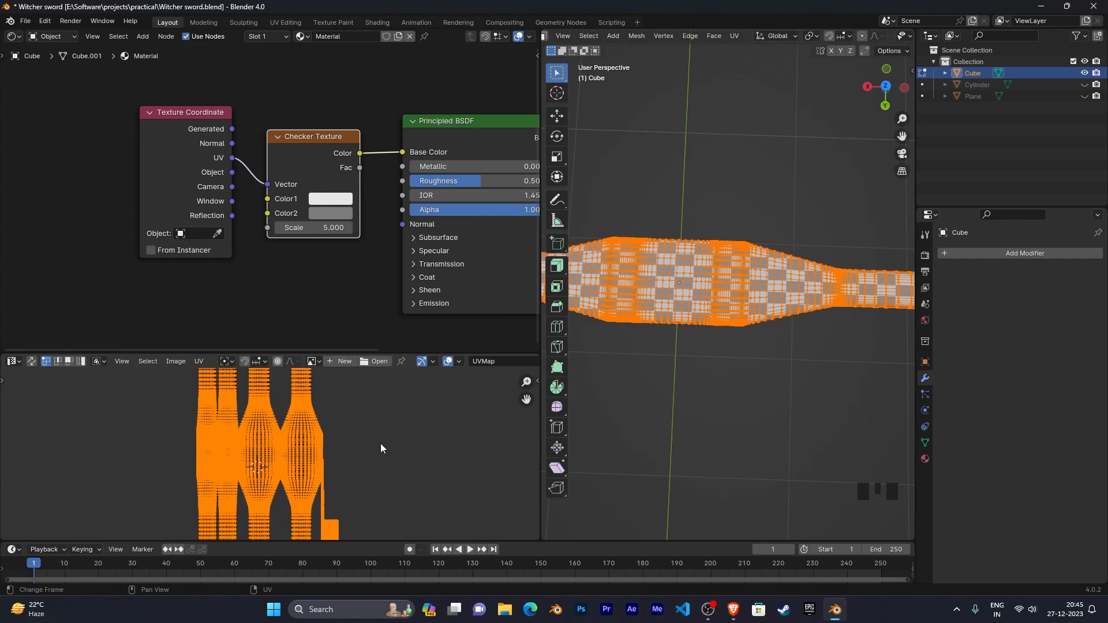
Step: Stretch all of the crossguard's UVs along Y until the checker squares look even, and check the result in Object Mode
key("s")
key("y")
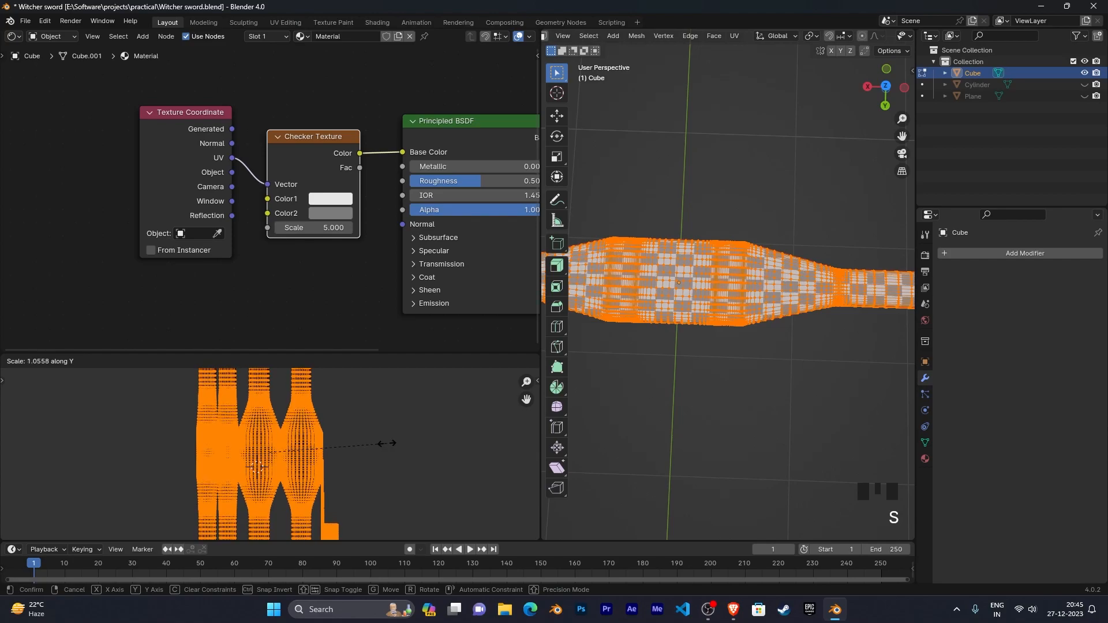
left_click(437, 443)
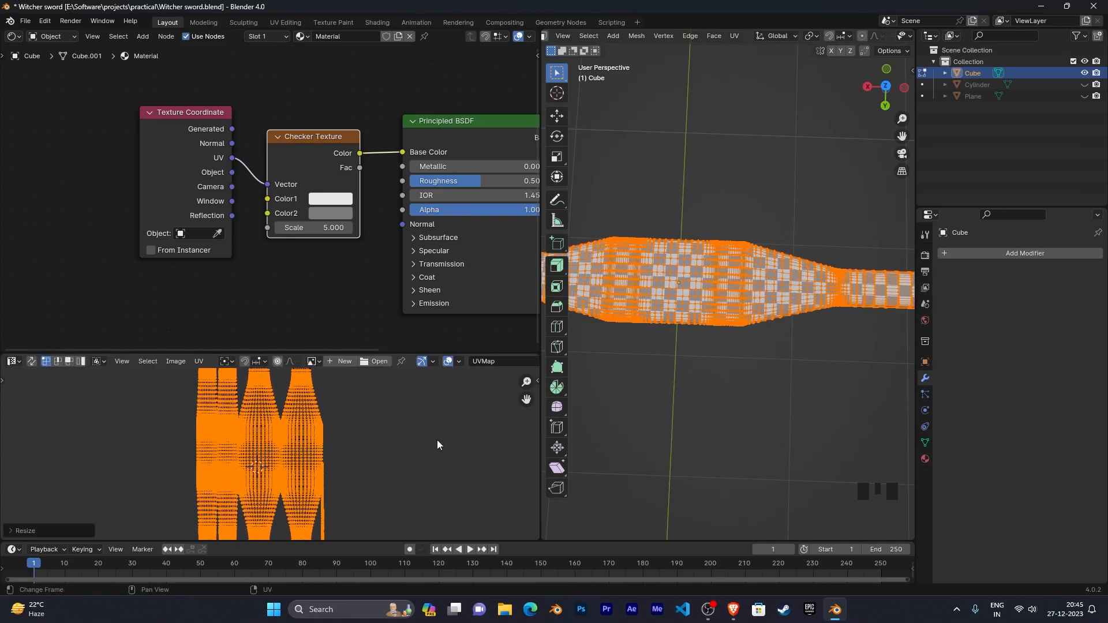
key("Tab")
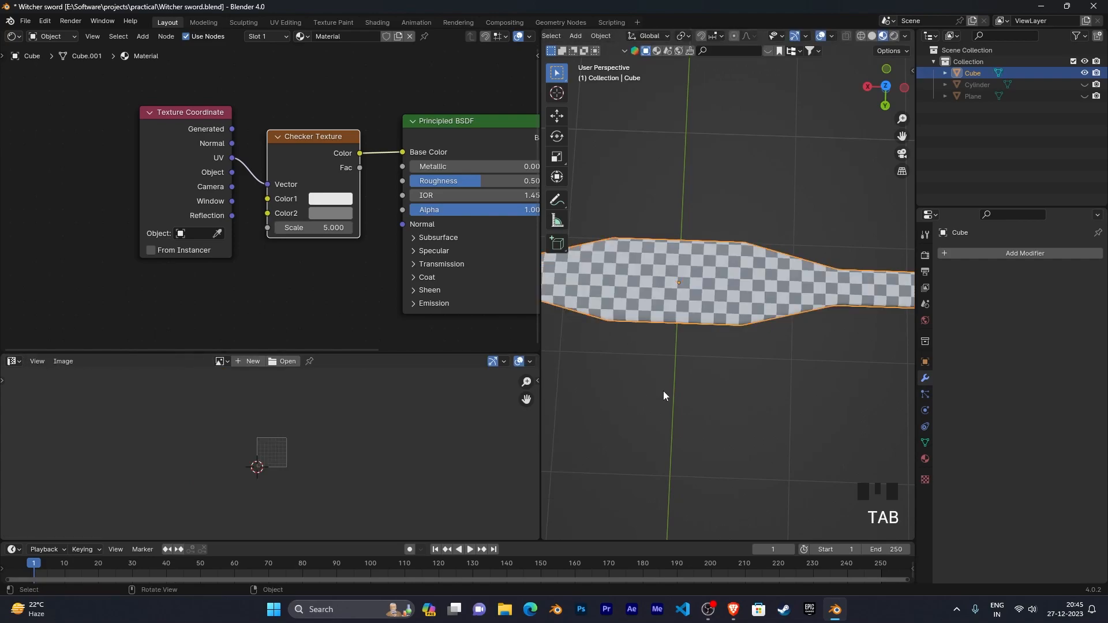
scroll(662, 395, "down", 3)
scroll(716, 359, "up", 2)
Step: Check the checker squares on the crossguard's end face and scale that end cap's UV island up by about 1.3
middle_click_drag(662, 390, 785, 320)
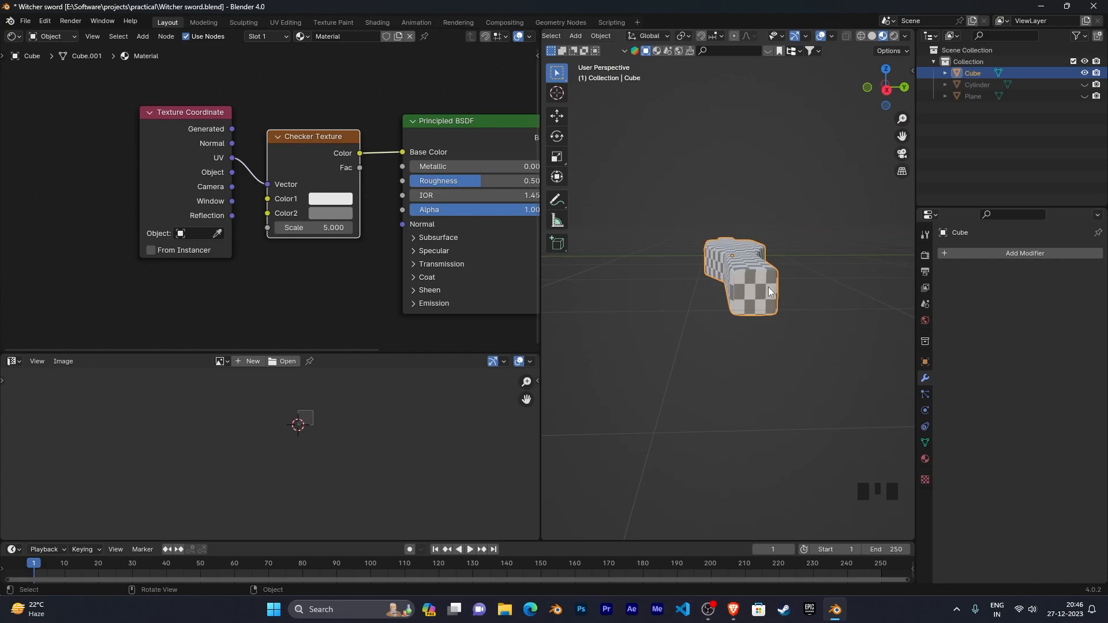
mouse_move(721, 379)
middle_mouse_down()
mouse_move(701, 447)
mouse_move(709, 364)
middle_mouse_up()
middle_click_drag(723, 404, 694, 261)
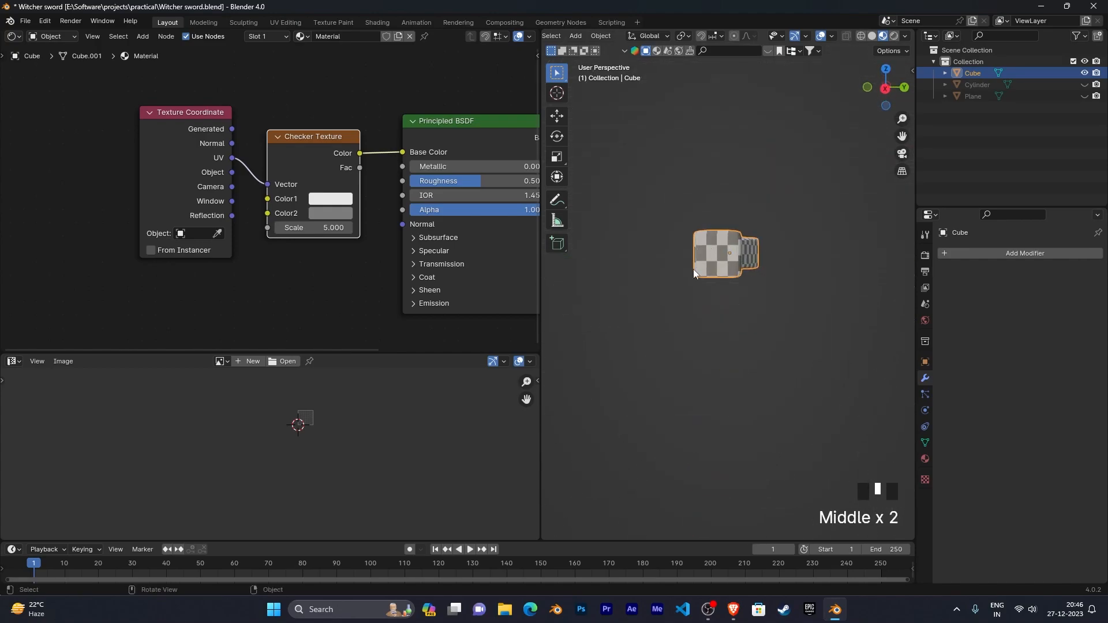
middle_click_drag(749, 330, 766, 319)
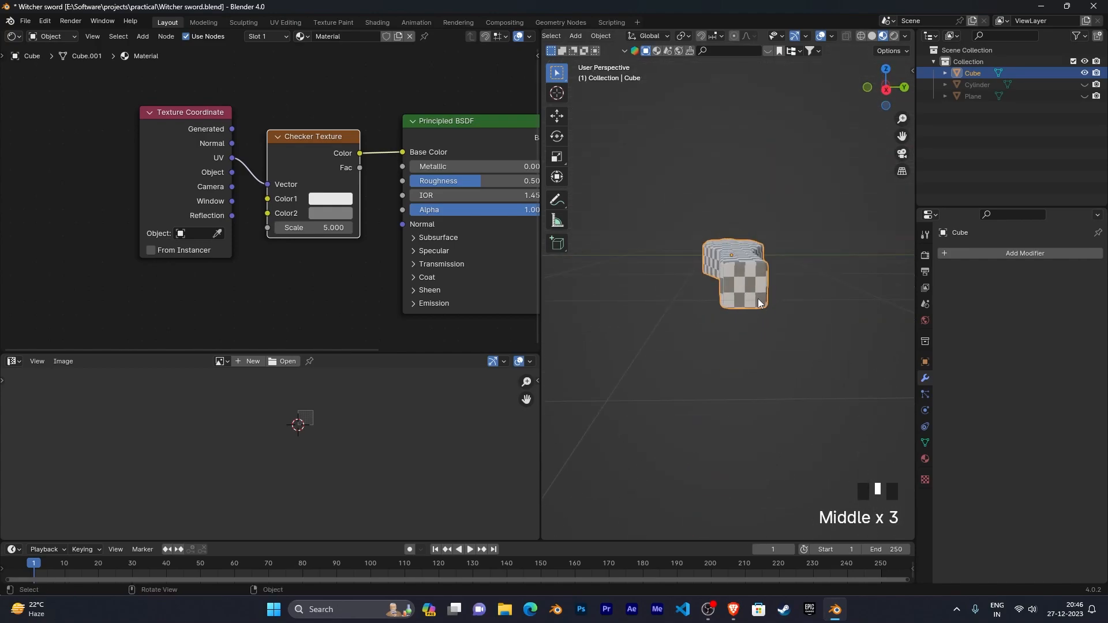
key("Tab")
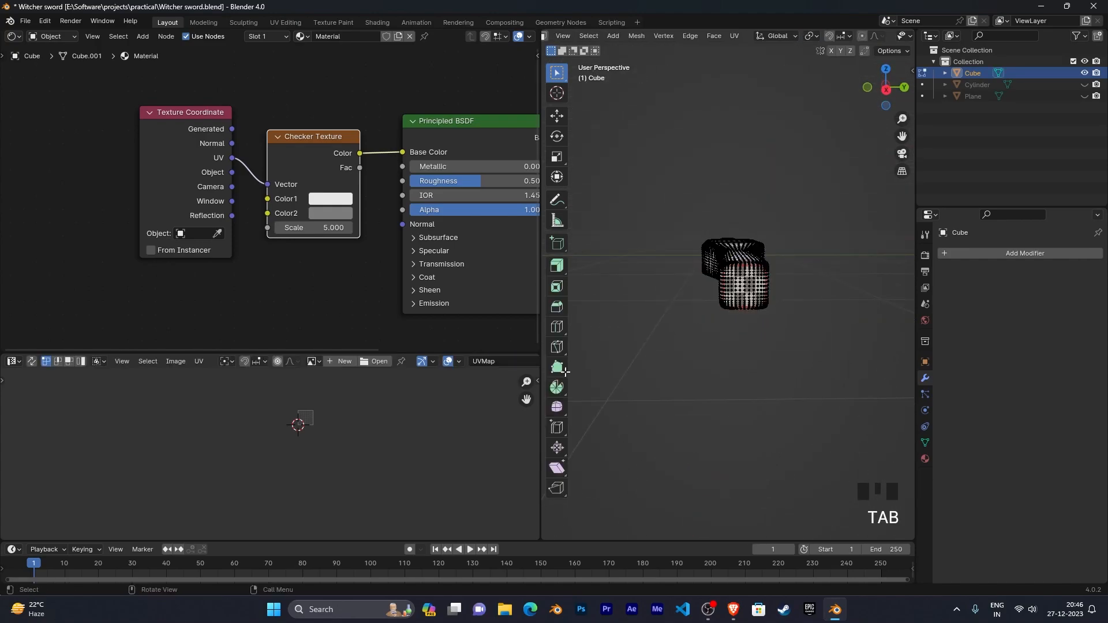
key("a")
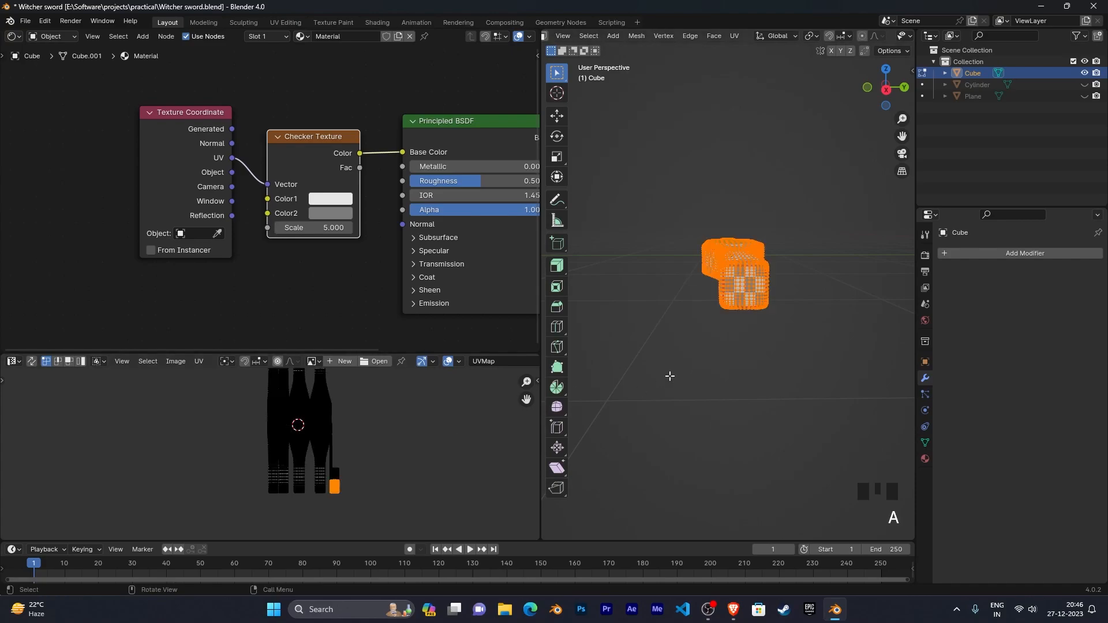
middle_click_drag(397, 452, 404, 447)
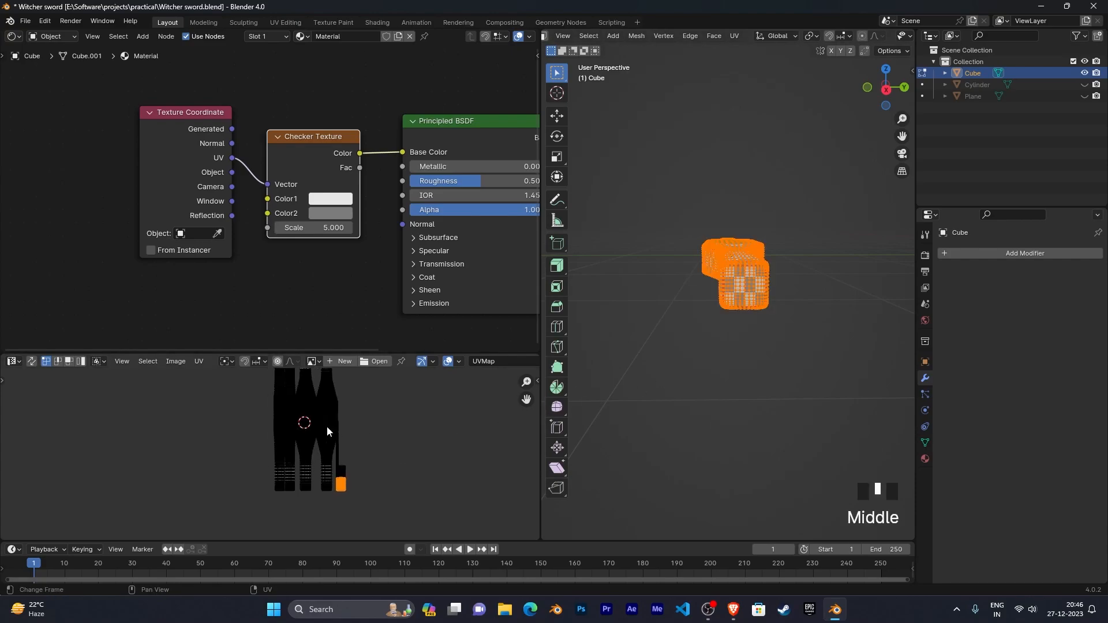
left_click(391, 475)
key("l")
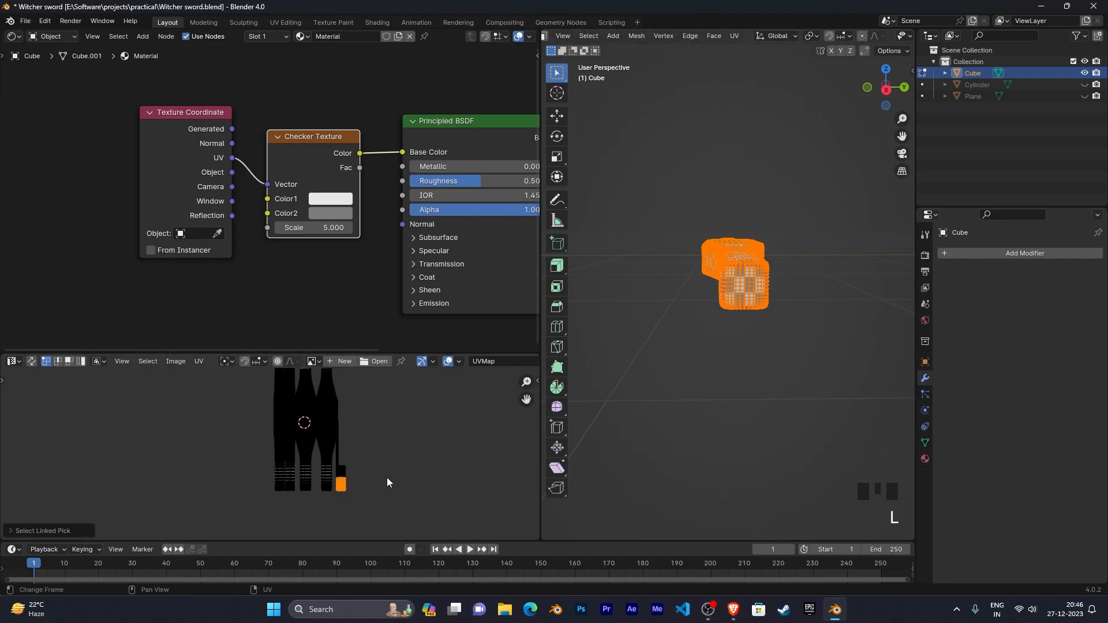
key("s")
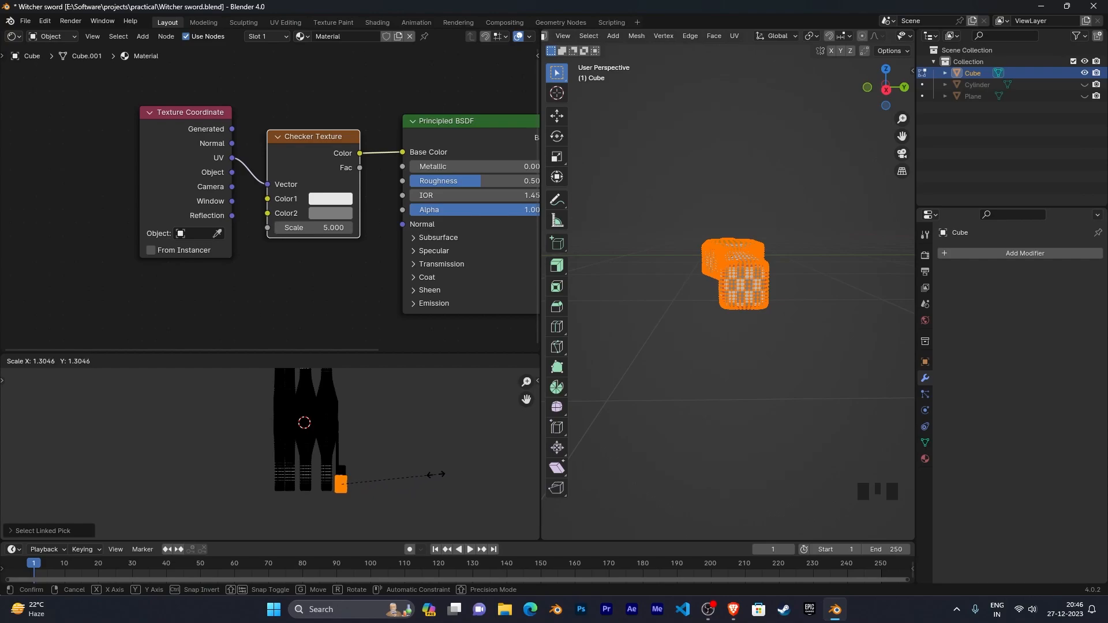
left_click(436, 479)
Step: Select the crossguard's other end cap UV island and scale it up uniformly by about 1.2
key("l")
left_click(346, 472)
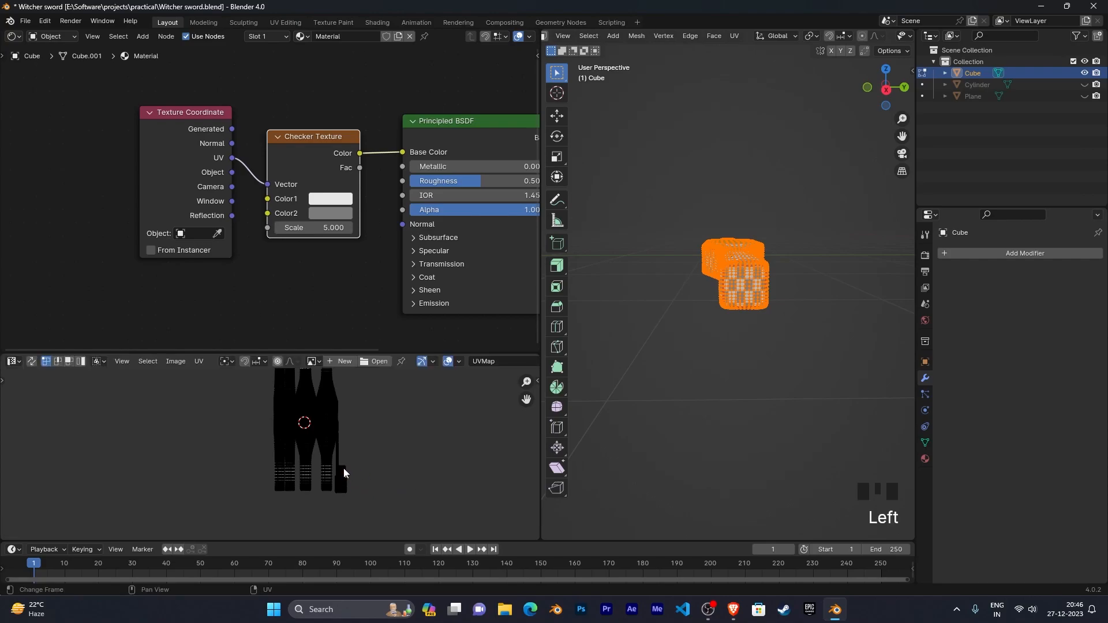
key("l")
scroll(415, 466, "down", 2)
scroll(415, 465, "up", 5)
middle_click_drag(746, 373, 855, 381)
scroll(856, 371, "up", 2)
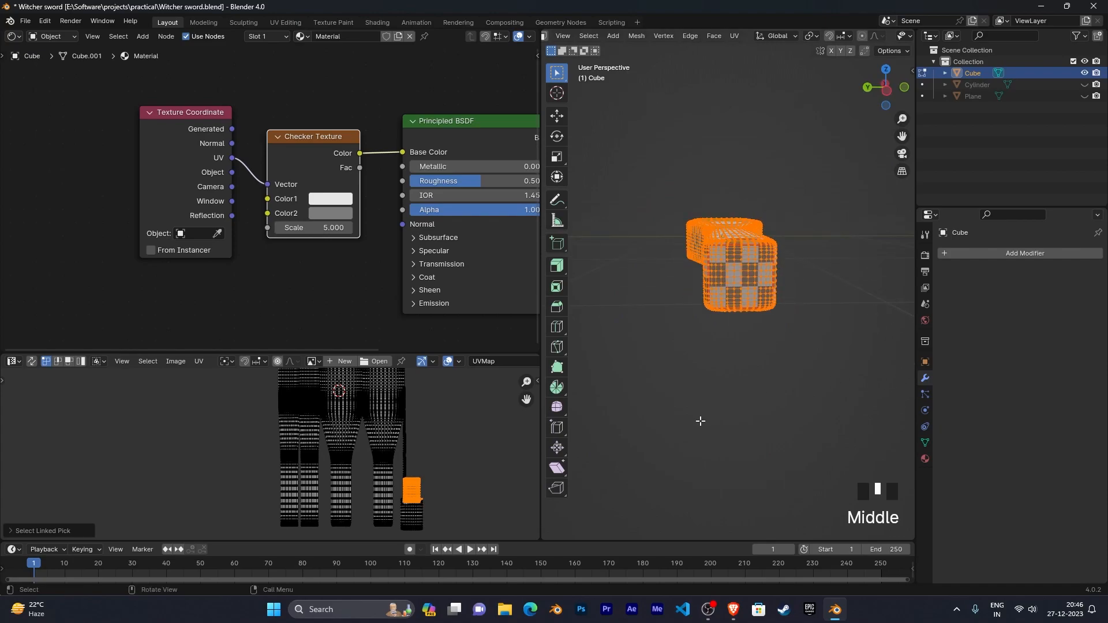
key("s")
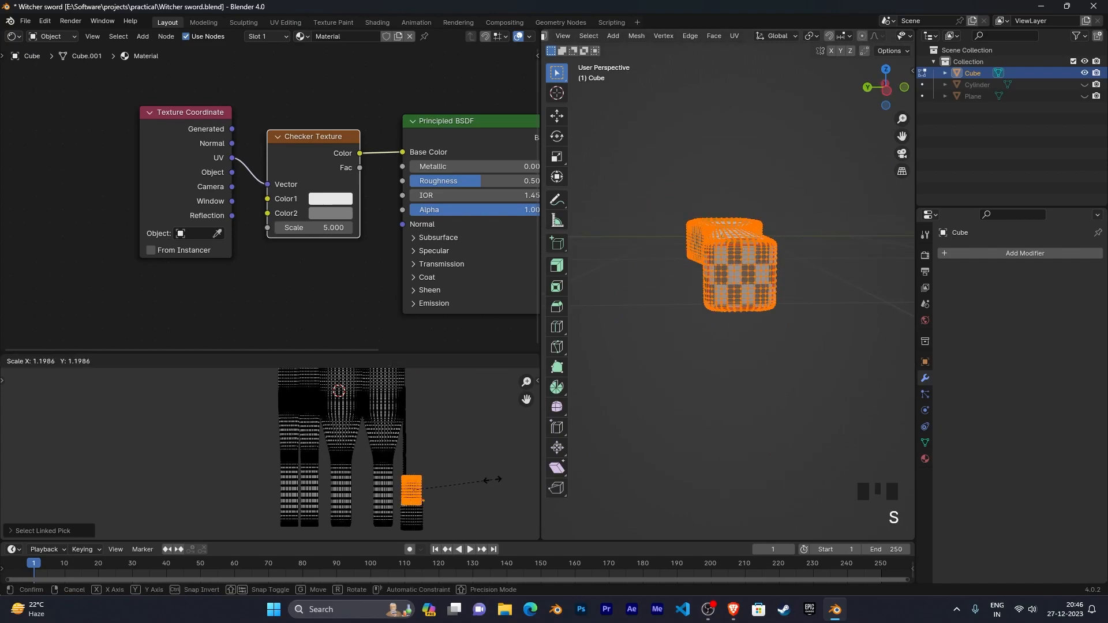
left_click(500, 477)
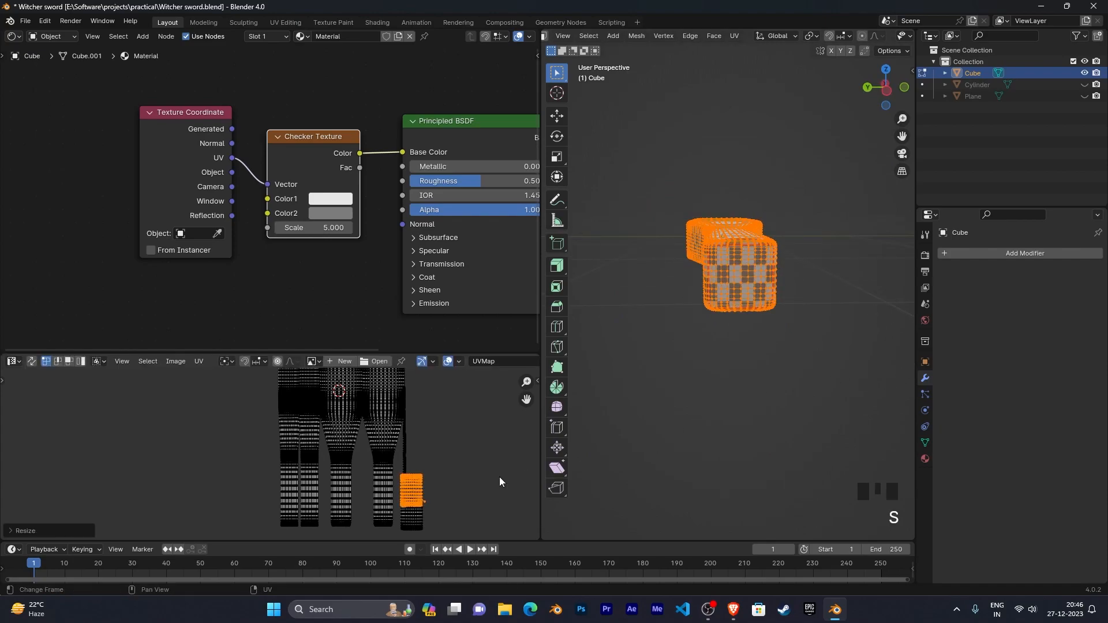
Step: Shrink the selected end cap's UV island slightly along Y until its checker squares look even
key("s")
key("y")
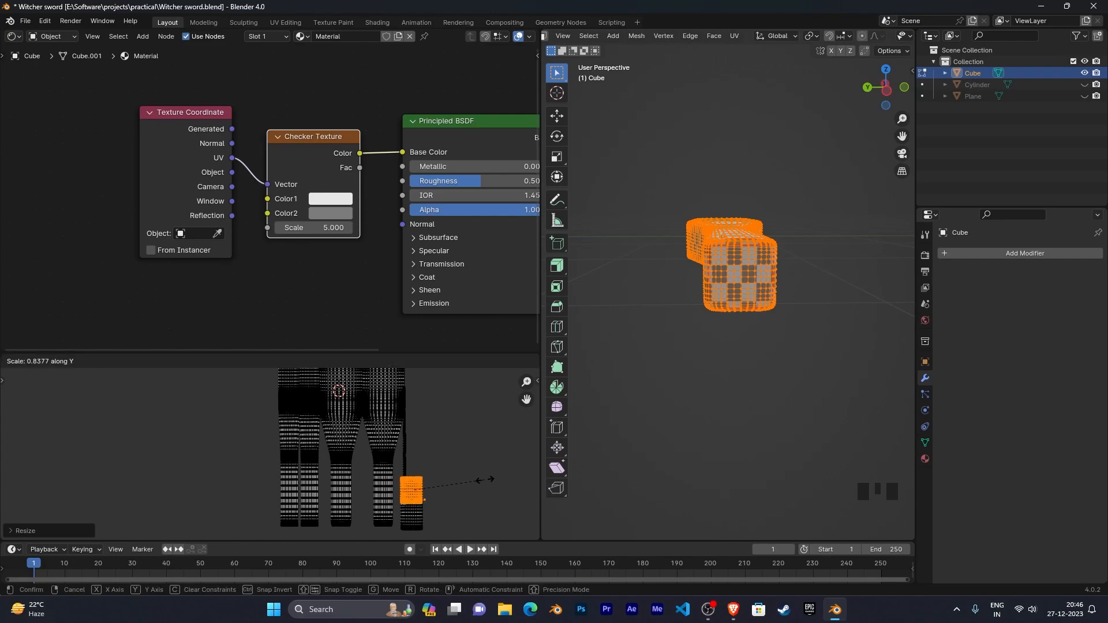
left_click(487, 480)
scroll(657, 414, "down", 2)
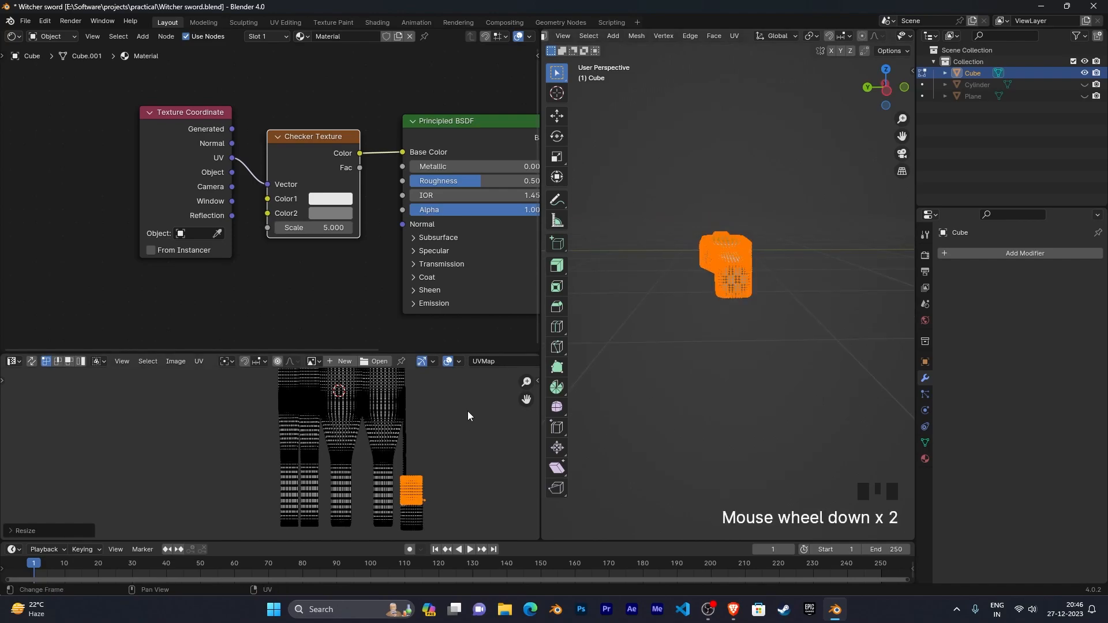
Step: Select all of the crossguard's UVs and pack the islands with the default Exact Shape method and 0.001 margin
key("a")
scroll(467, 411, "down", 2)
middle_click_drag(466, 408, 423, 467)
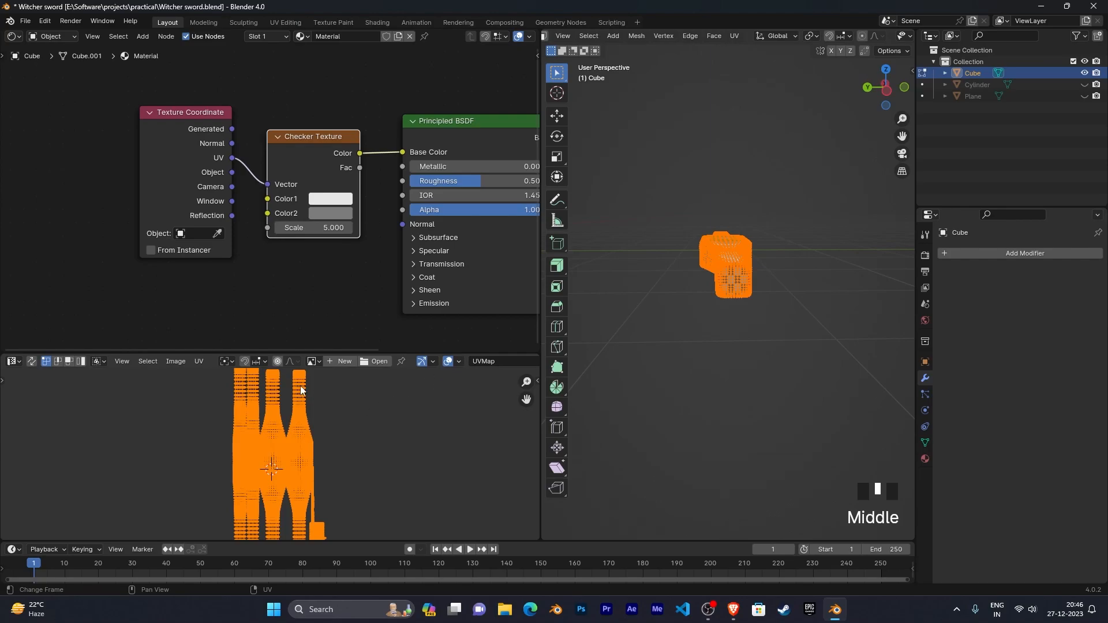
left_click(196, 362)
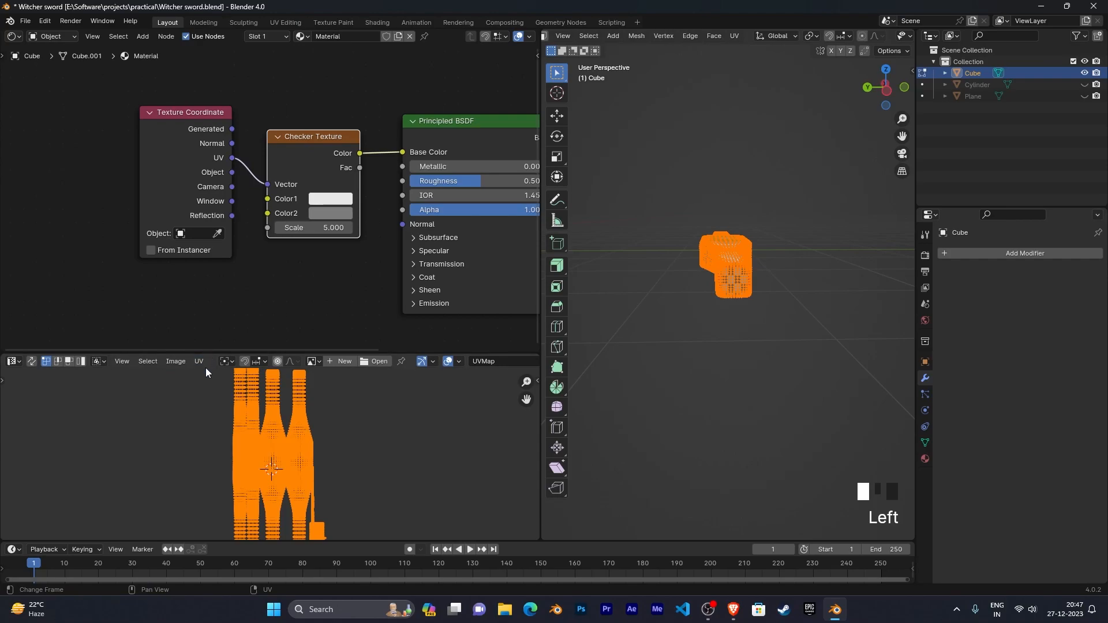
left_click(201, 362)
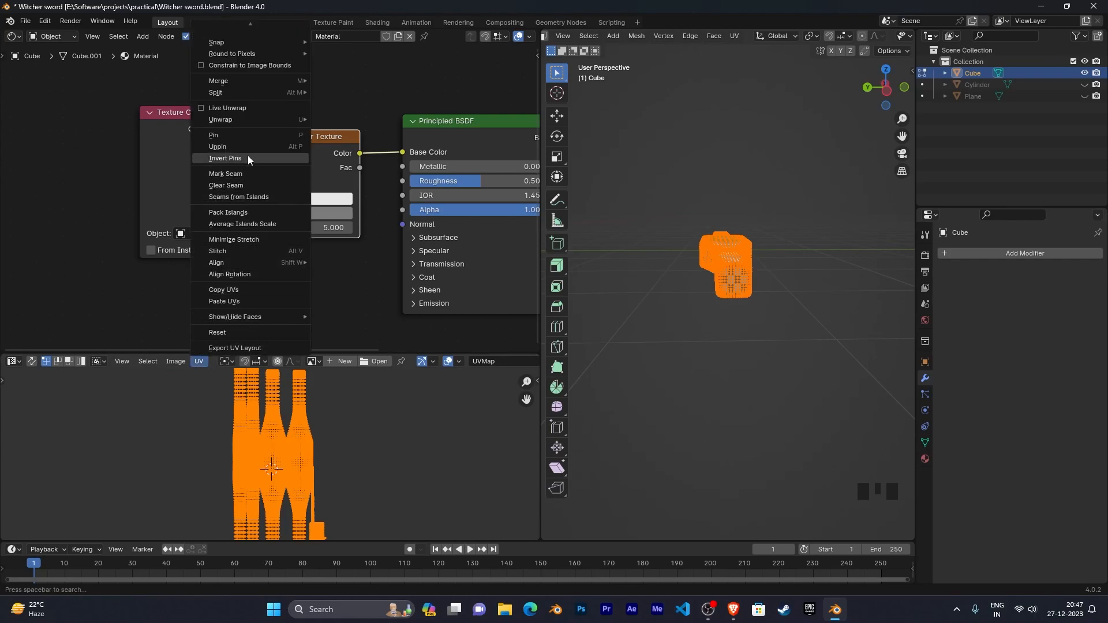
left_click(265, 213)
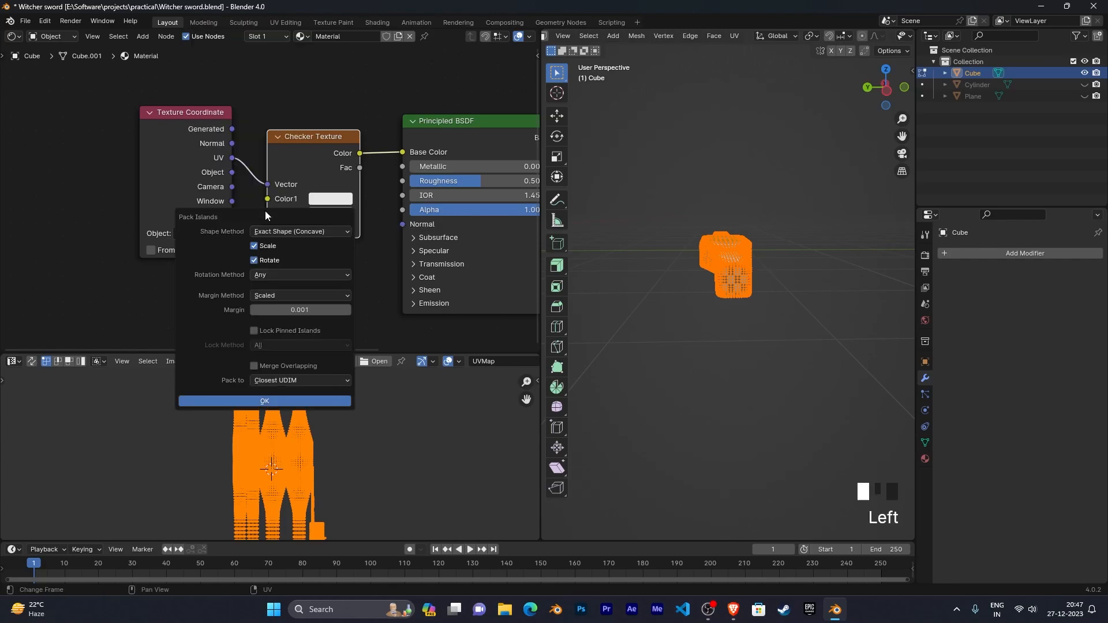
left_click(281, 400)
scroll(328, 485, "up", 10)
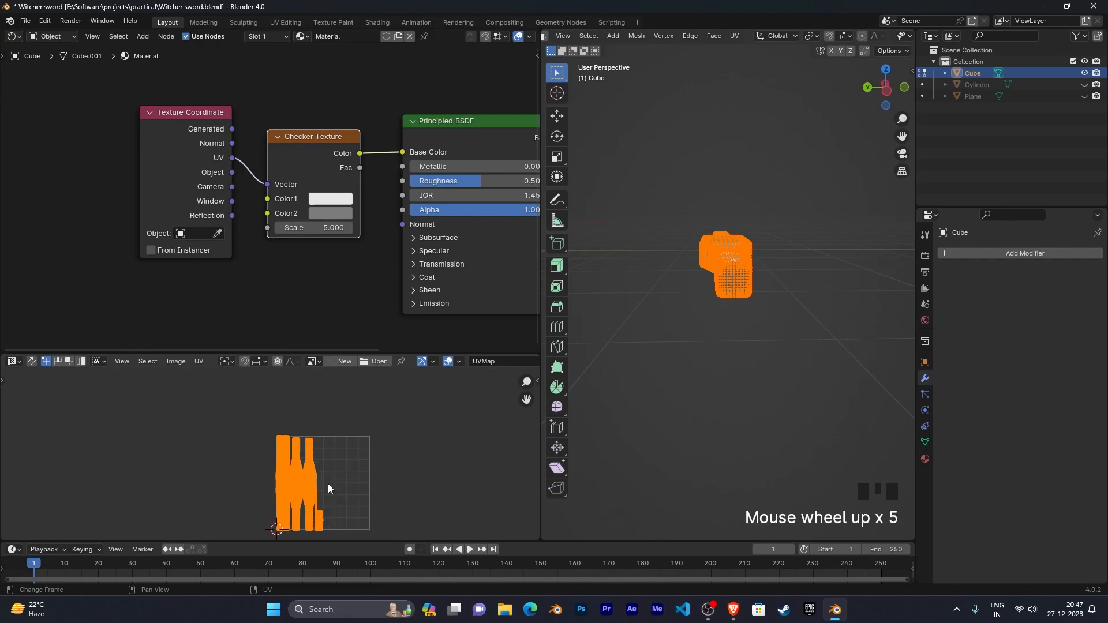
Step: Scale all packed UV islands down slightly so they sit just inside the UV tile's borders
middle_click_drag(483, 492, 427, 440, "shift")
scroll(408, 469, "down", 1)
scroll(415, 422, "down", 3)
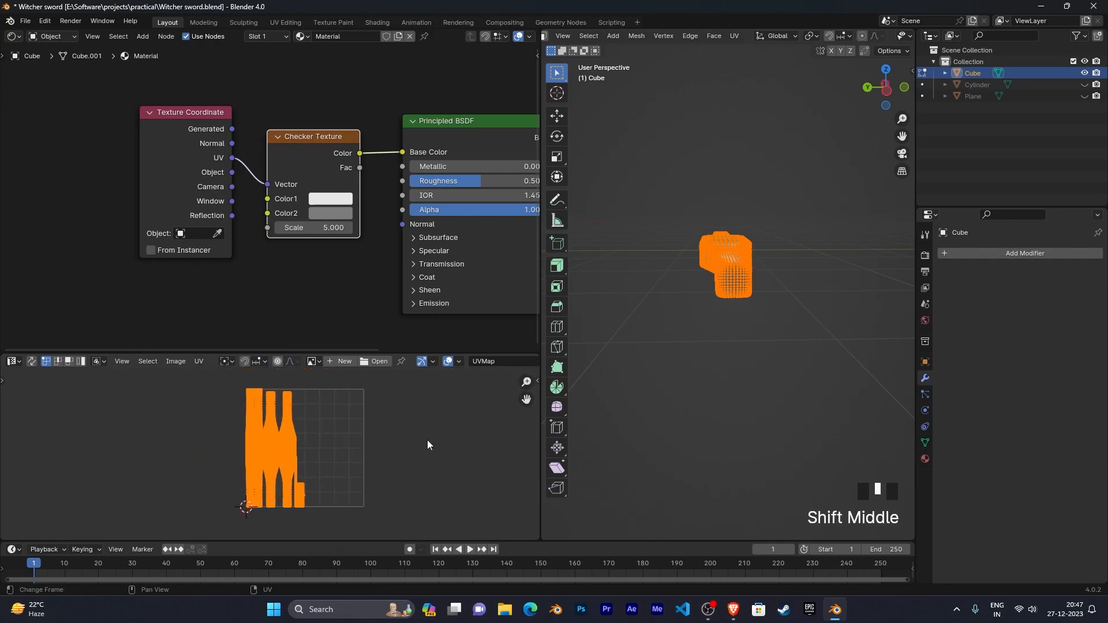
key("s")
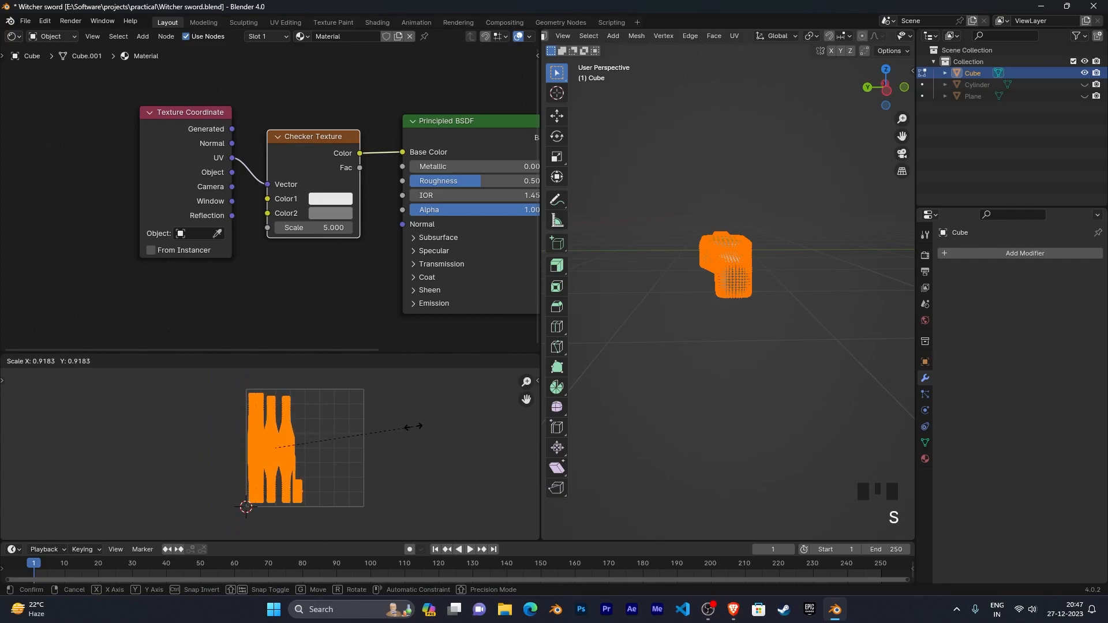
left_click(418, 426)
scroll(384, 438, "down", 2)
middle_click_drag(384, 437, 358, 441)
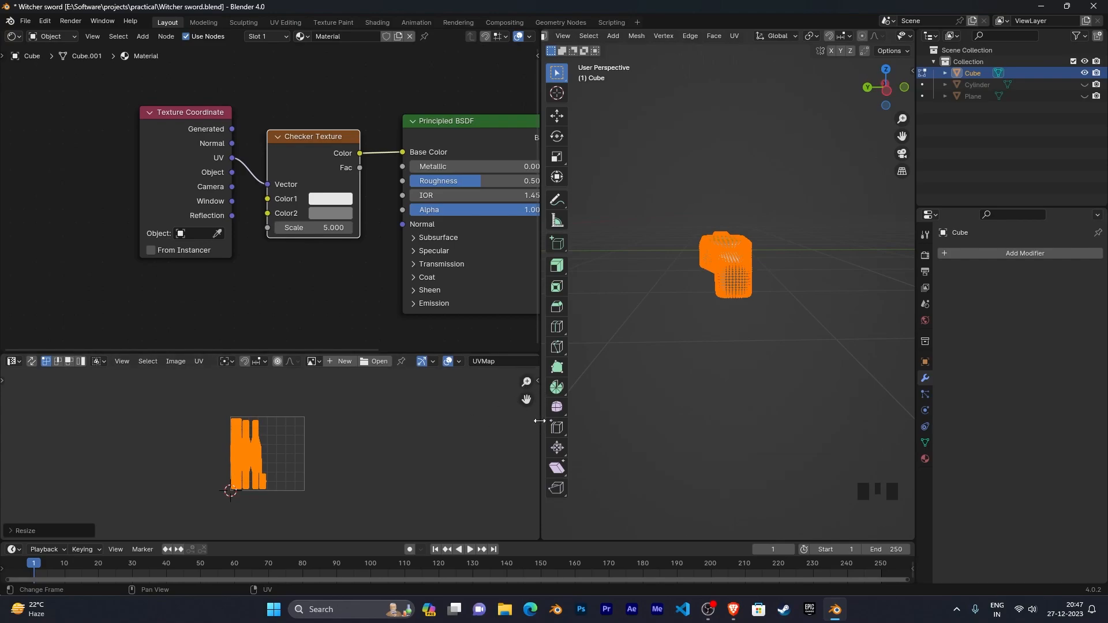
Step: Check the crossguard's checker pattern in Object Mode and delete the Texture Coordinate and Checker Texture nodes
left_click(323, 262)
left_click(342, 286)
left_click_drag(343, 286, 184, 109)
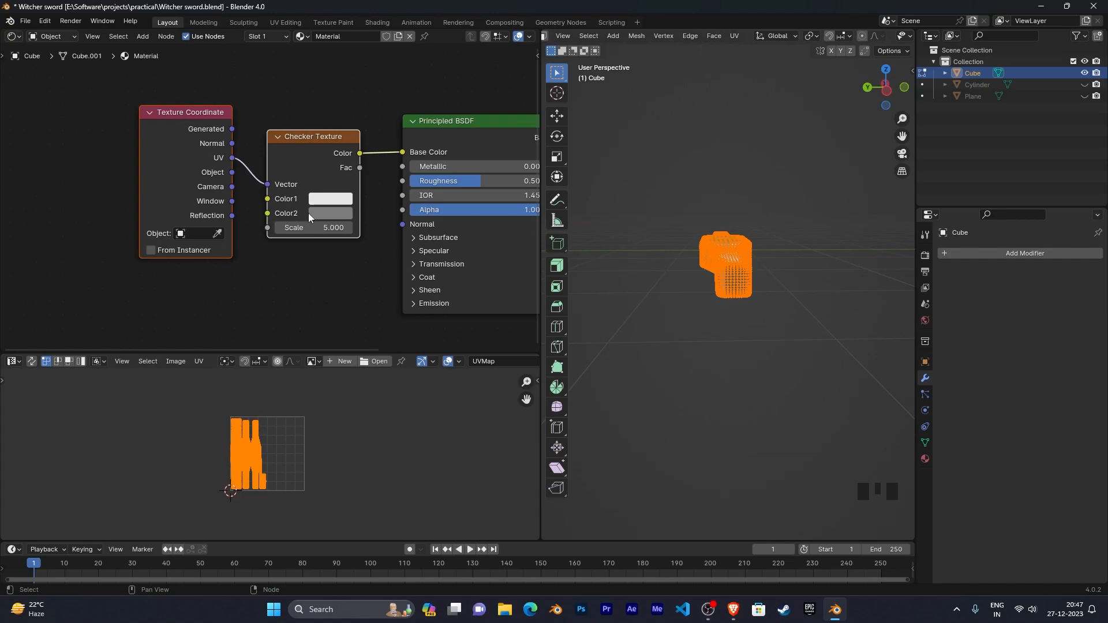
middle_click_drag(768, 330, 839, 324)
key("Tab")
scroll(840, 322, "down", 3)
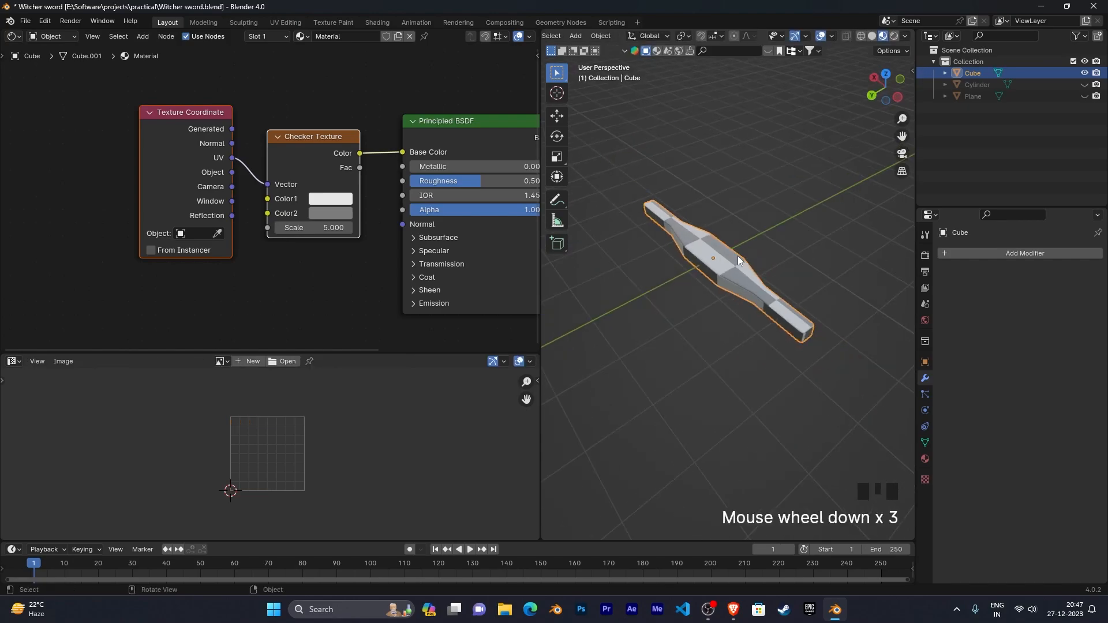
middle_click_drag(738, 255, 767, 244)
mouse_move(293, 282)
left_mouse_down()
mouse_move(224, 258)
mouse_move(196, 128)
left_mouse_up()
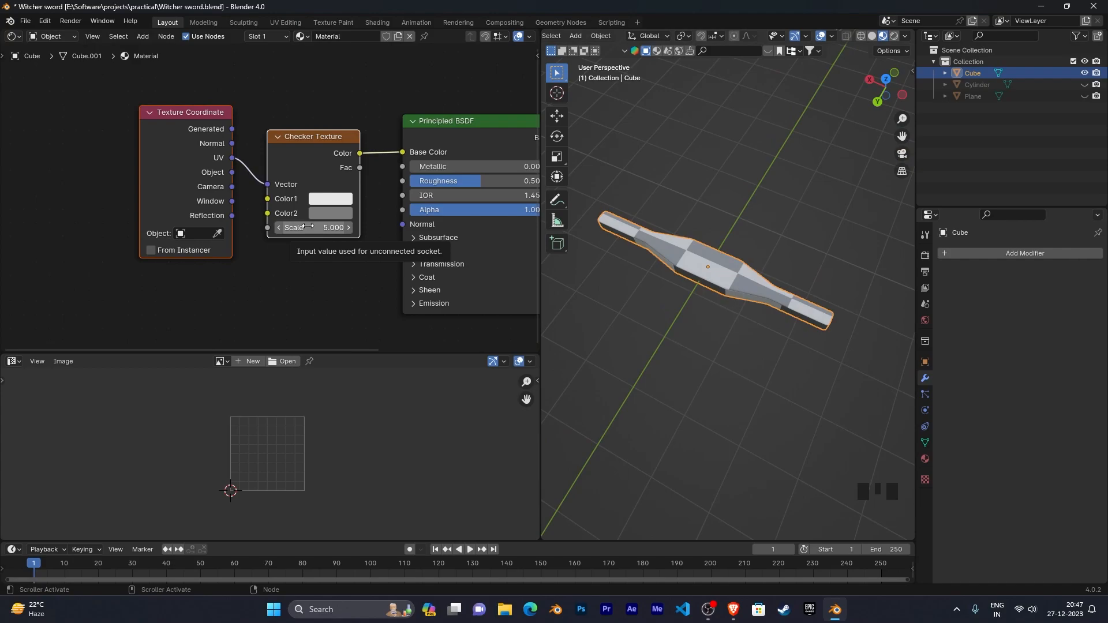
key("Delete")
Step: Add an Image Texture node before the Principled BSDF and connect its Color output to Base Color
key("shift+a")
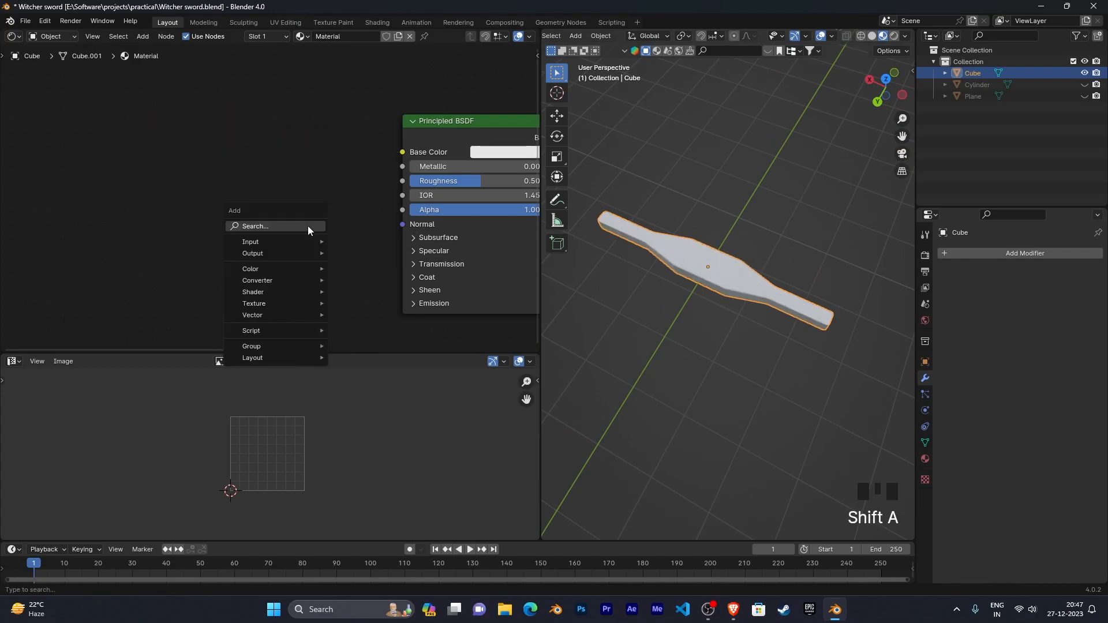
left_click(308, 226)
type("image")
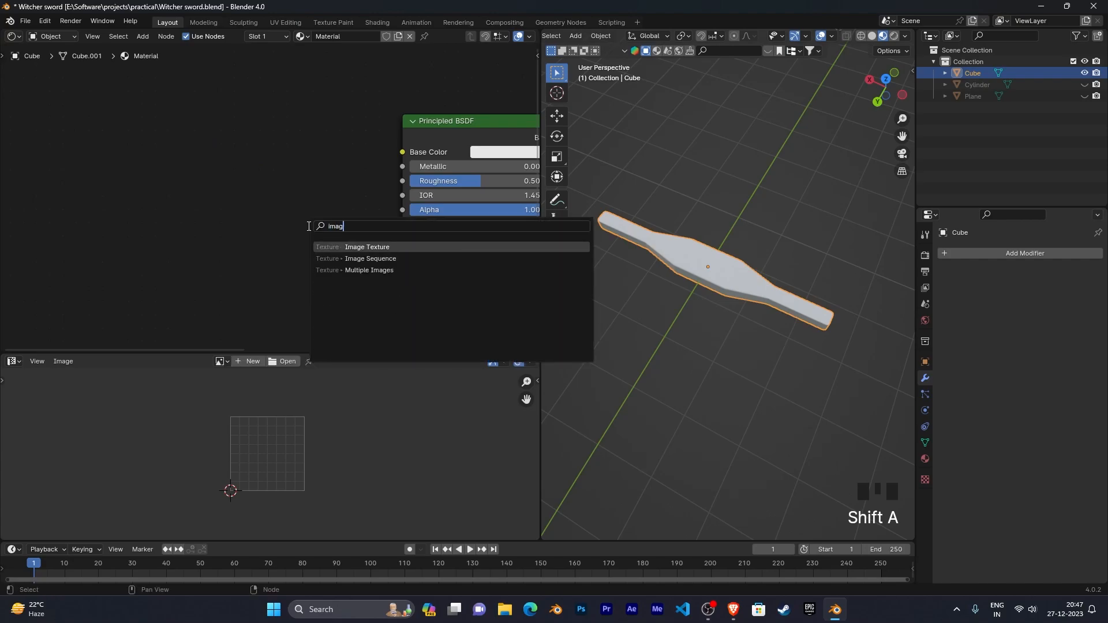
left_click(369, 247)
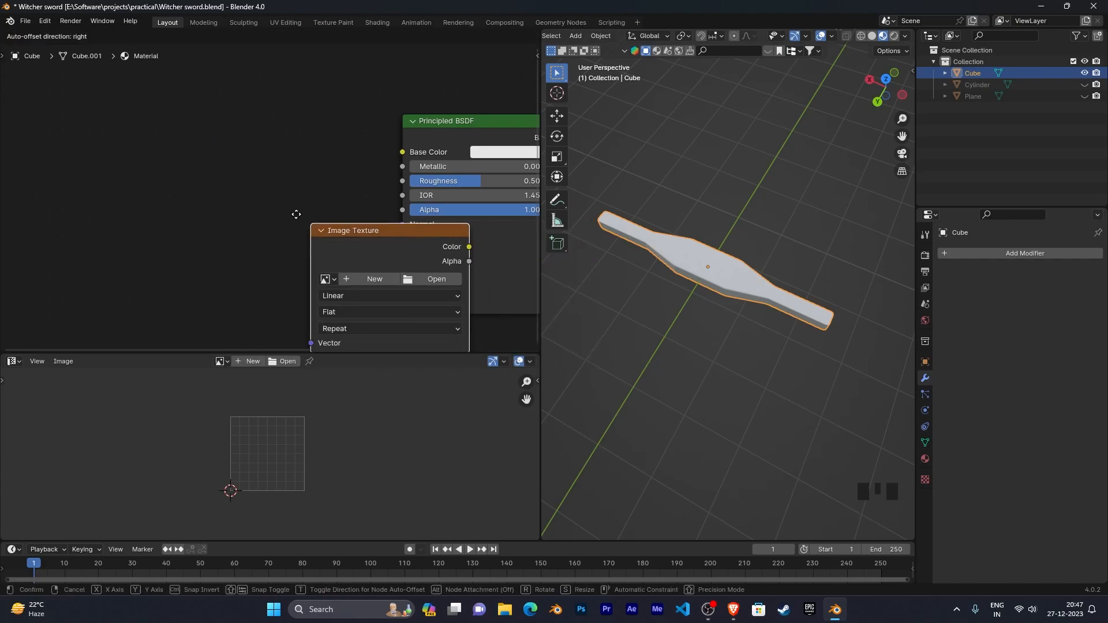
left_click(325, 136)
left_click_drag(324, 137, 278, 139)
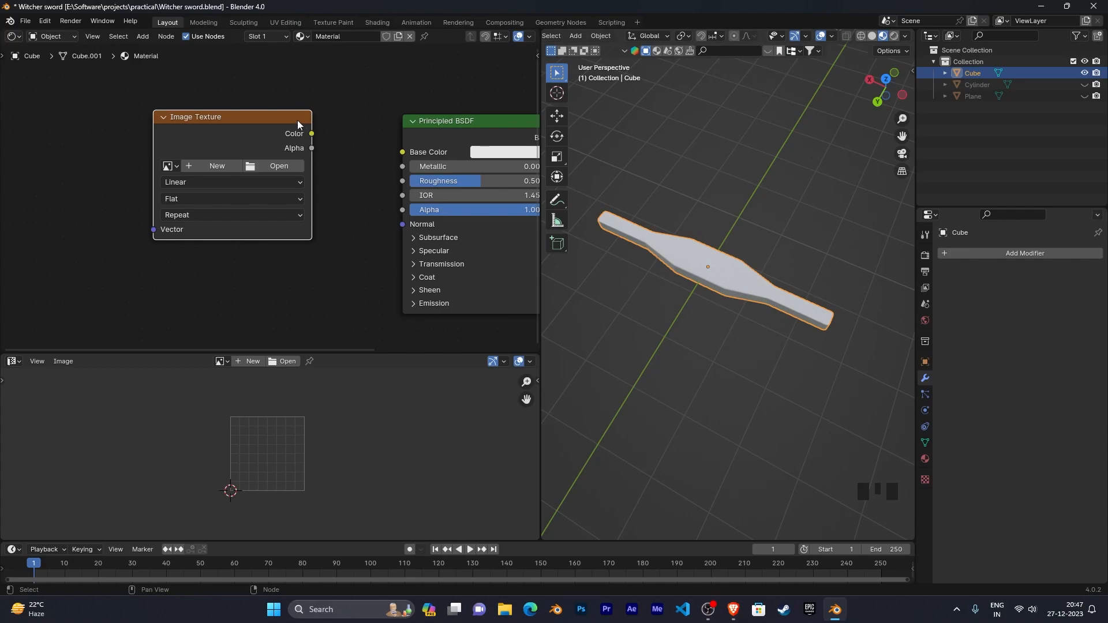
left_click_drag(298, 120, 290, 139)
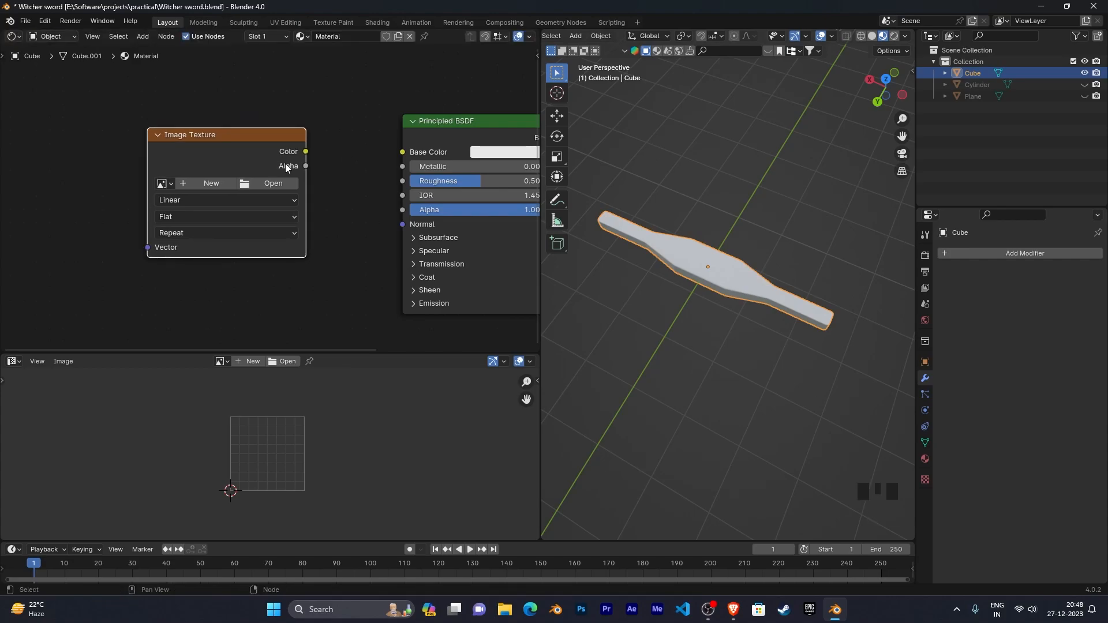
left_click_drag(306, 152, 403, 153)
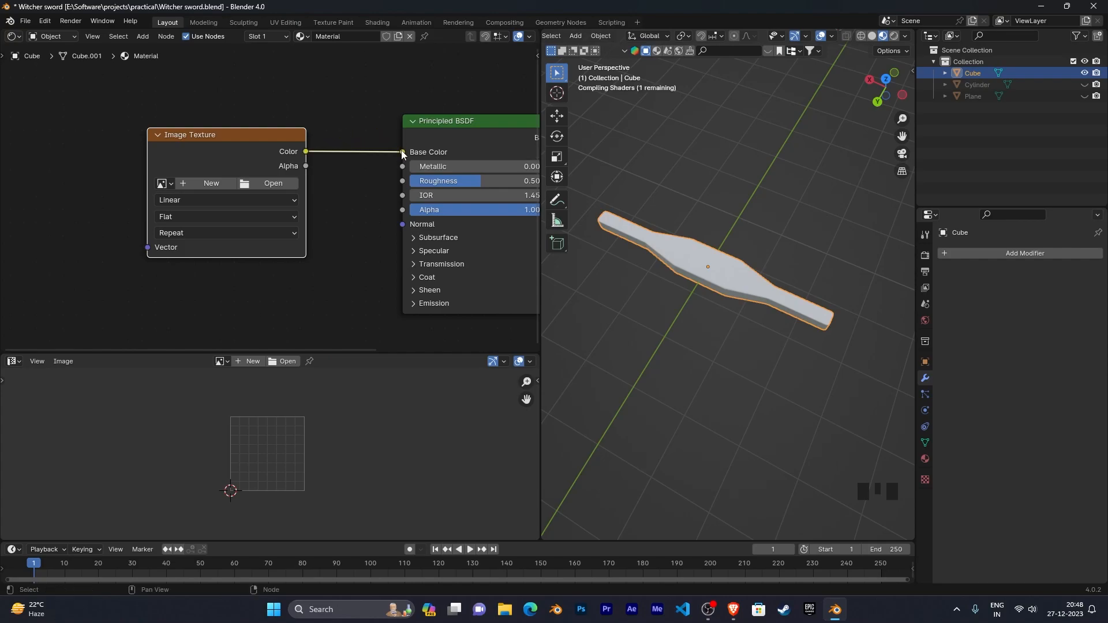
left_click_drag(294, 145, 337, 142)
Step: Enlarge the image editor area, start a new image in it and name it "image"
left_click_drag(367, 358, 378, 261)
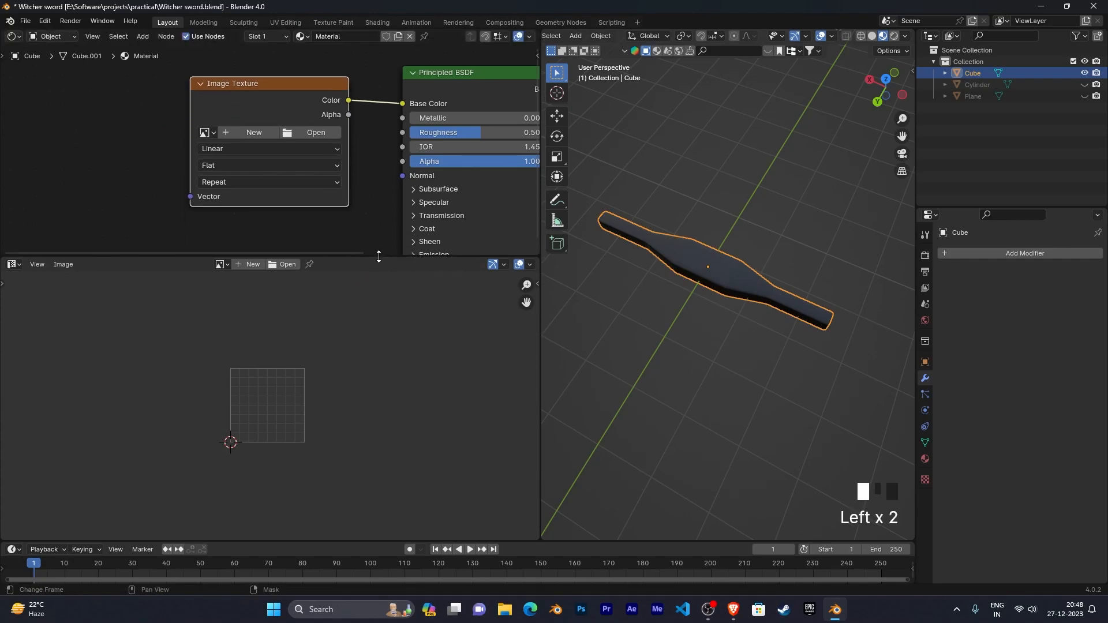
left_click(247, 264)
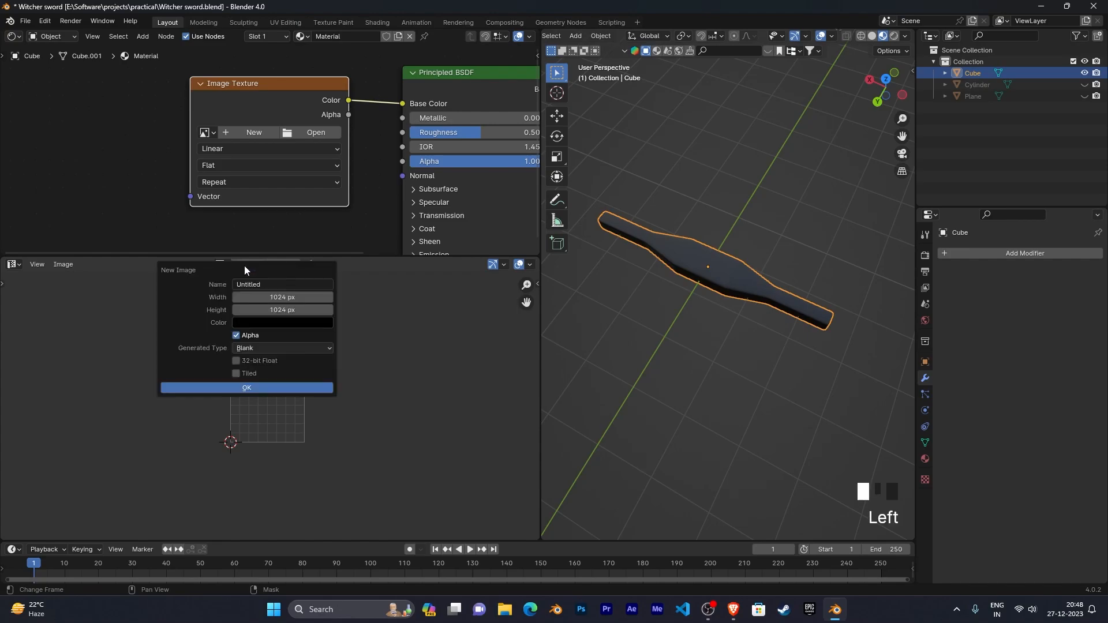
left_click(263, 284)
type("image")
key("Return")
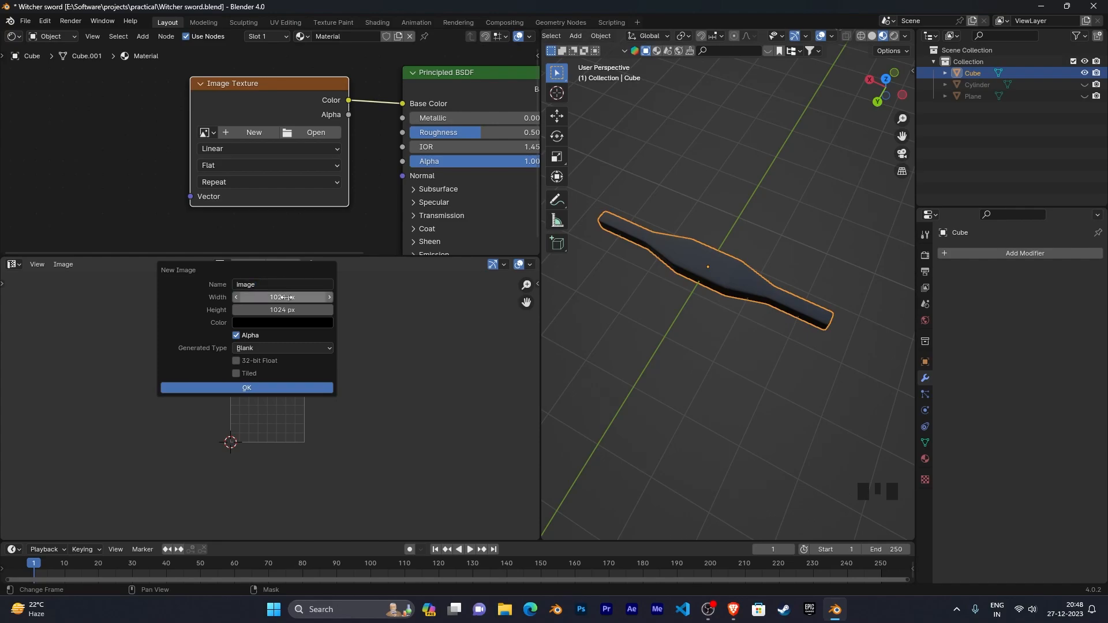
Step: Set the new image's width and height to 2048 px and create it with the black blank fill
left_click(284, 297)
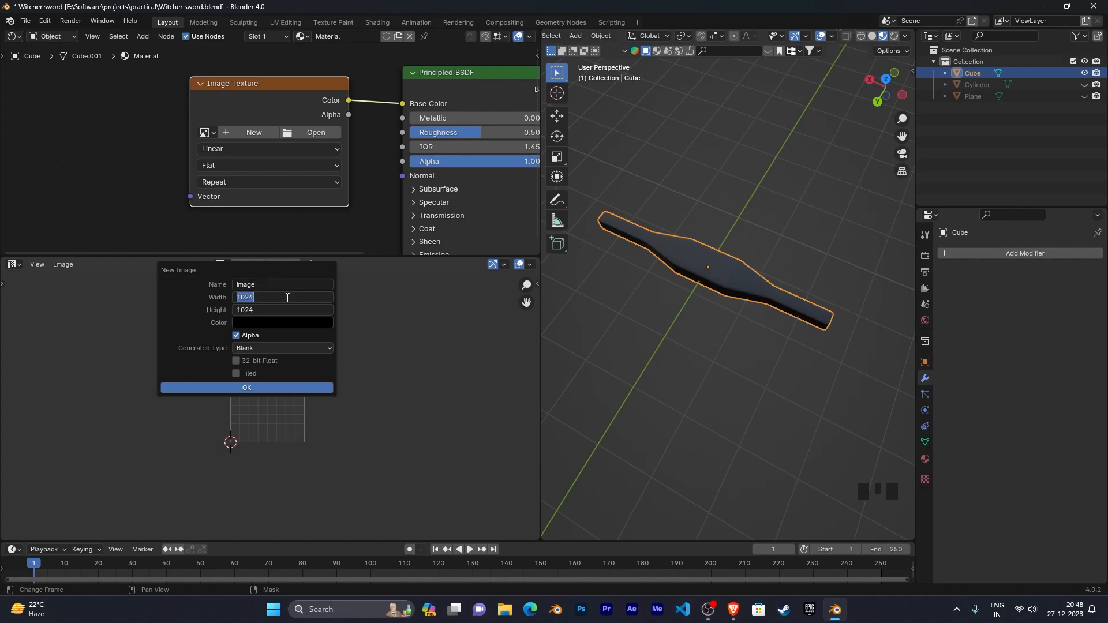
type("404")
key("BackSpace")
key("BackSpace")
key("BackSpace")
type("2048")
left_click(310, 388)
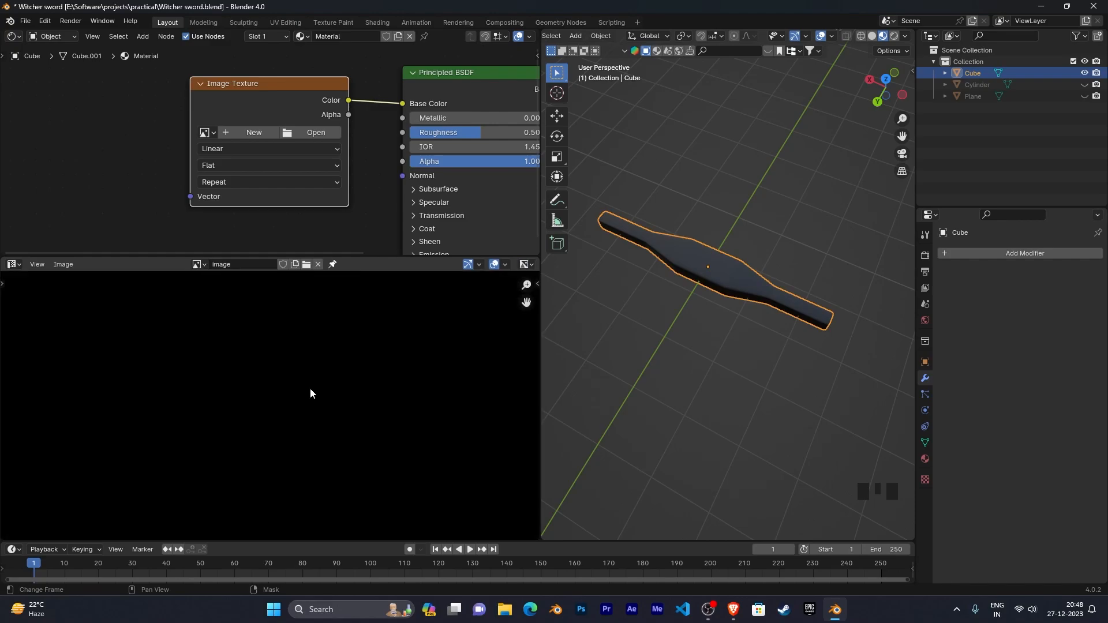
scroll(329, 367, "down", 7)
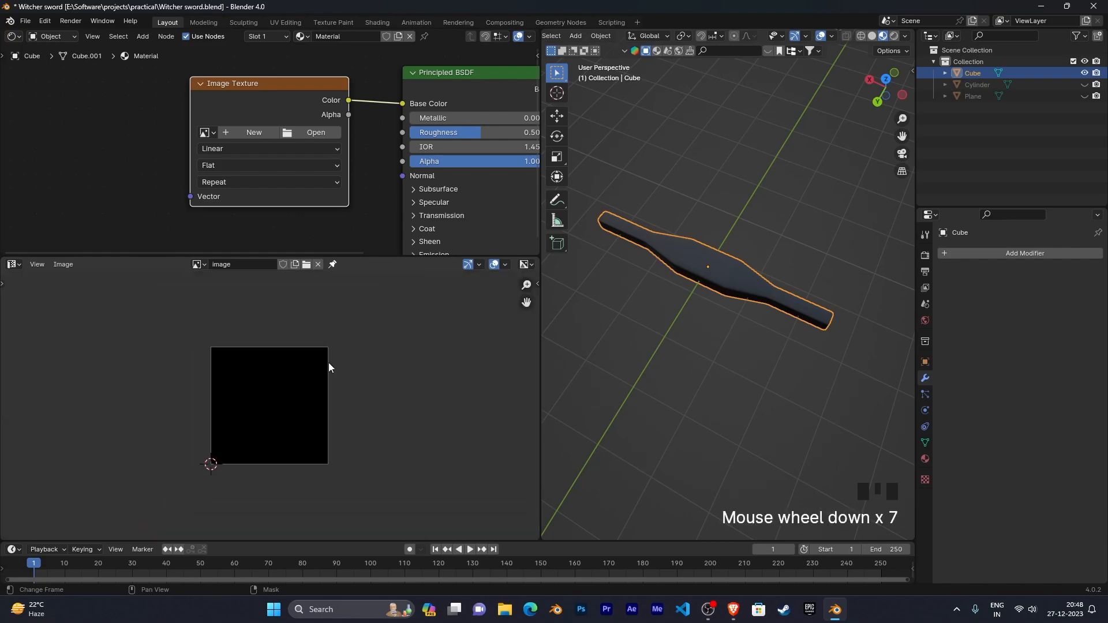
scroll(329, 367, "up", 1)
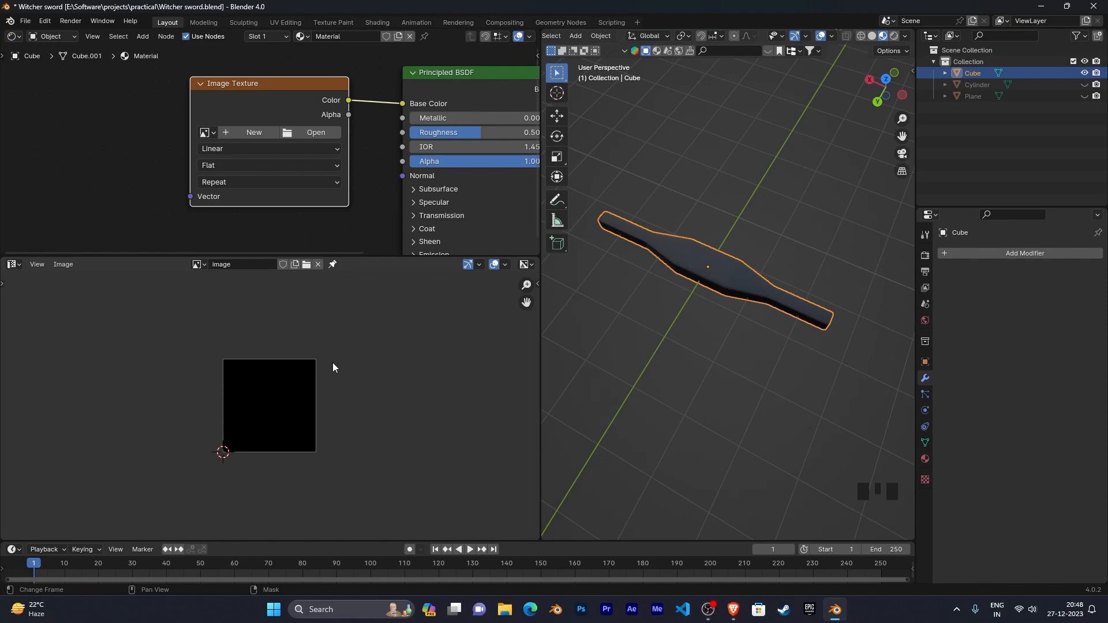
scroll(333, 367, "up", 3)
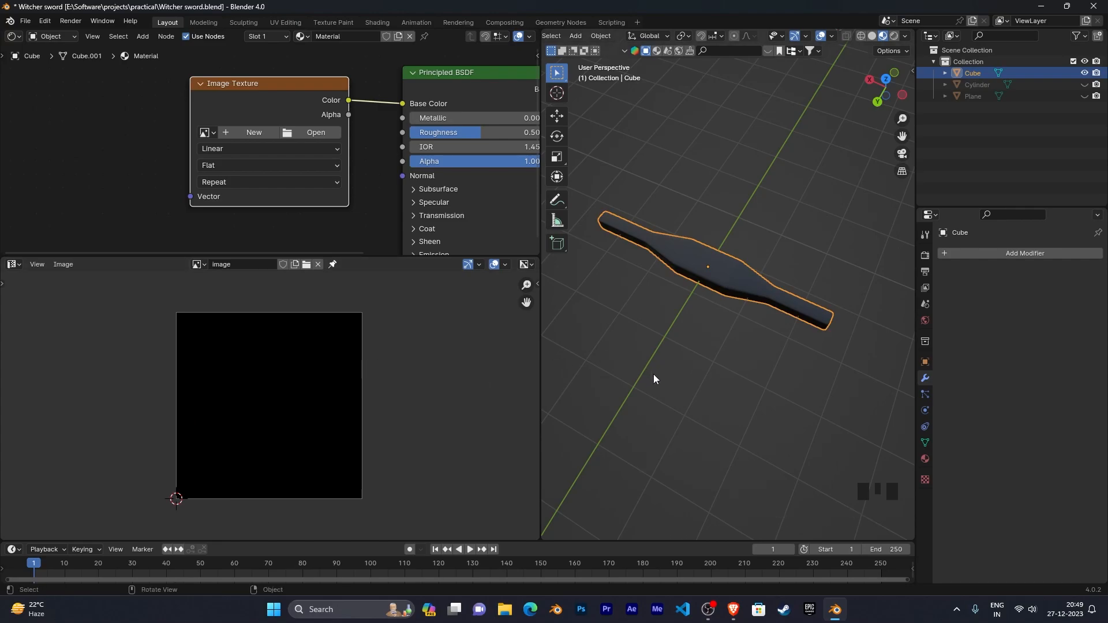
scroll(622, 367, "down", 2)
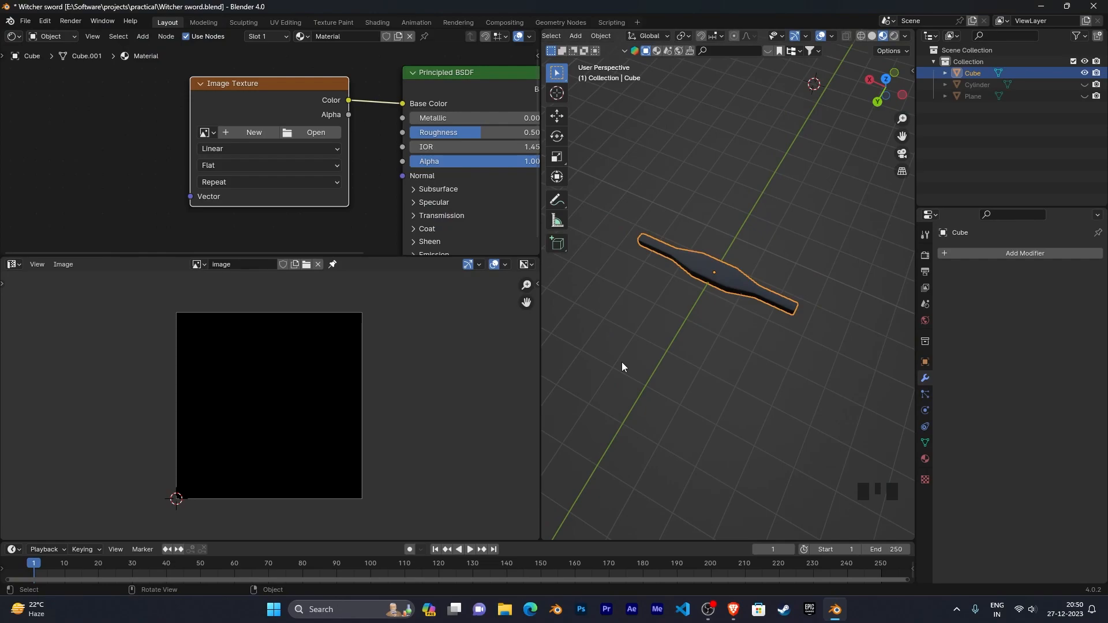